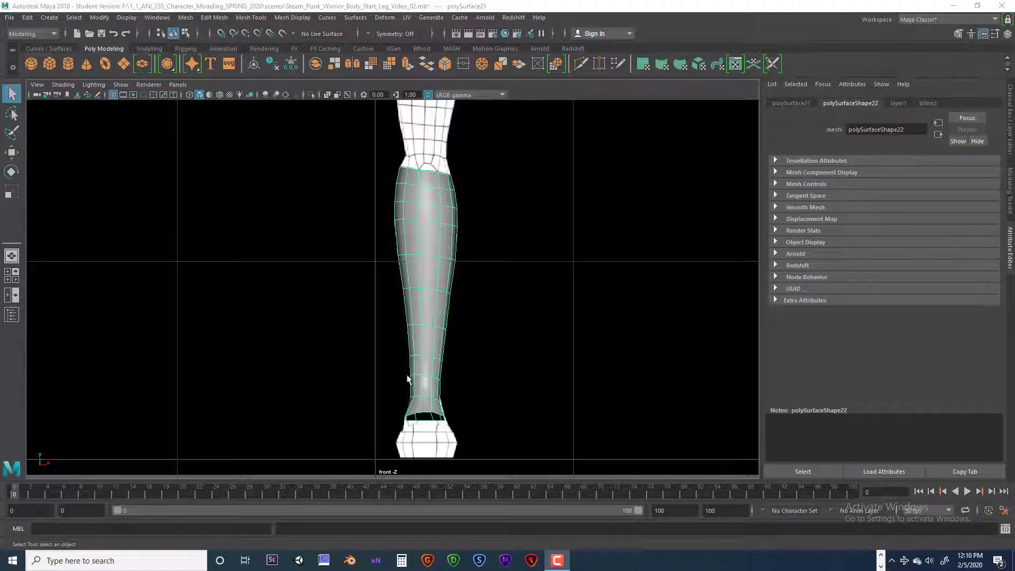
# Assign a new Blinn material to the lower leg mesh and turn on X-Ray shading in the front view
pyautogui.click(63, 84)
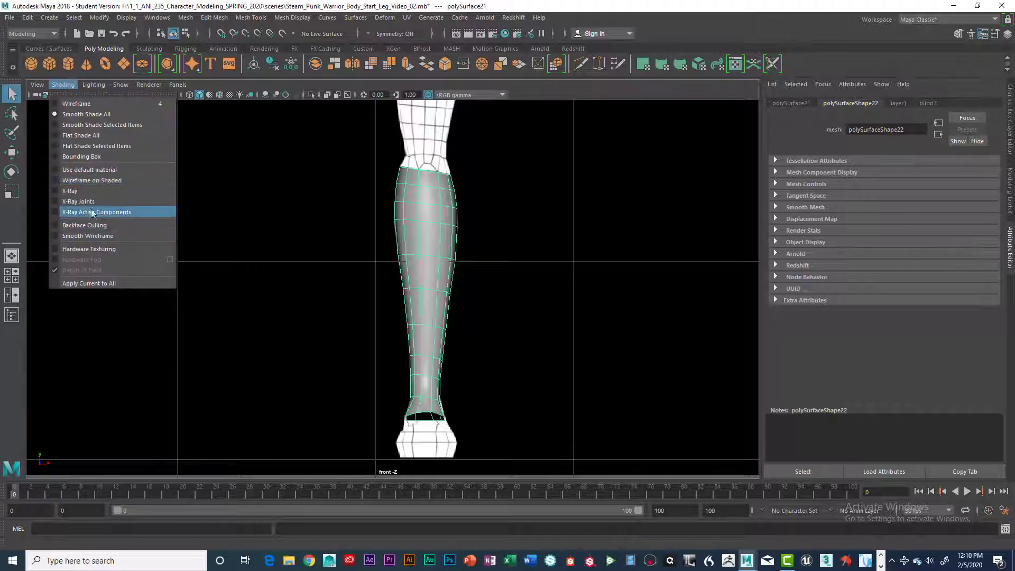
pyautogui.click(502, 214)
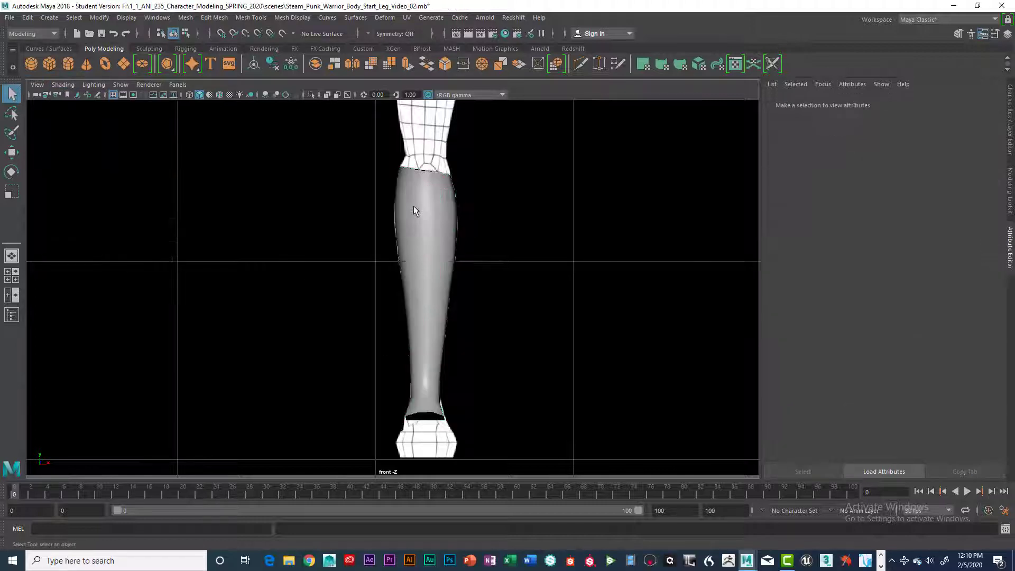
pyautogui.click(427, 201)
pyautogui.rightClick(426, 202)
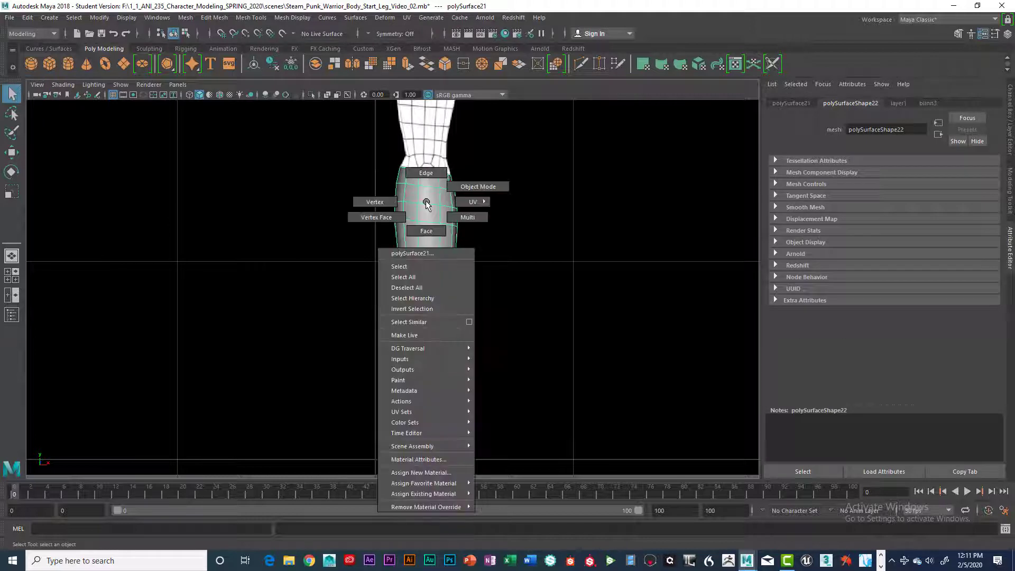
pyautogui.click(410, 470)
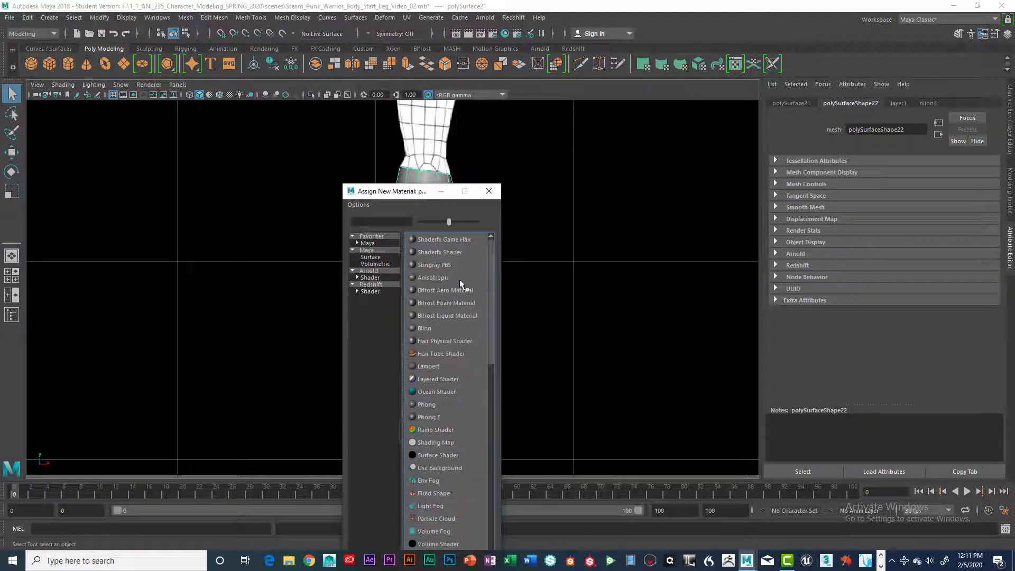
pyautogui.click(372, 243)
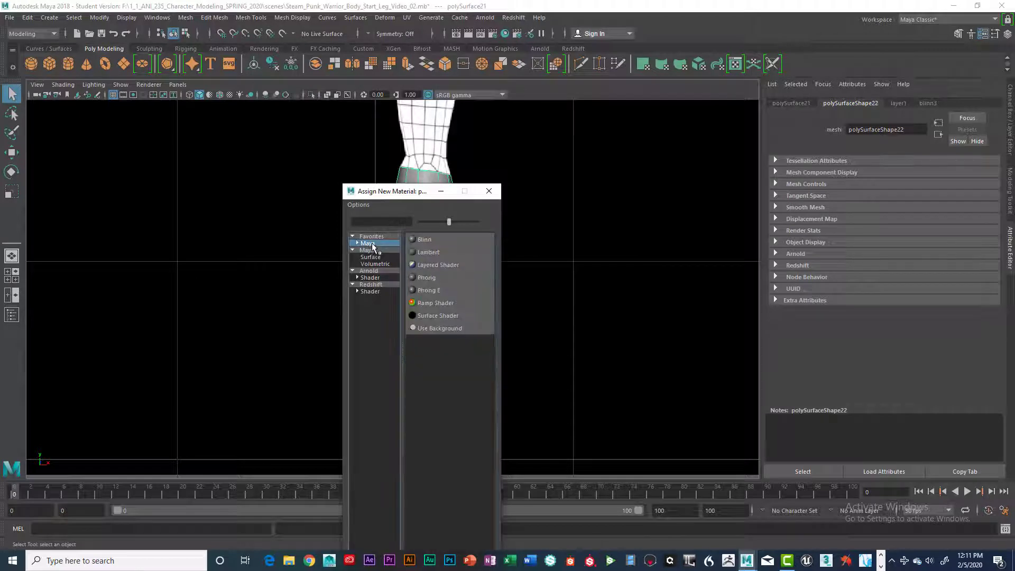
pyautogui.click(424, 240)
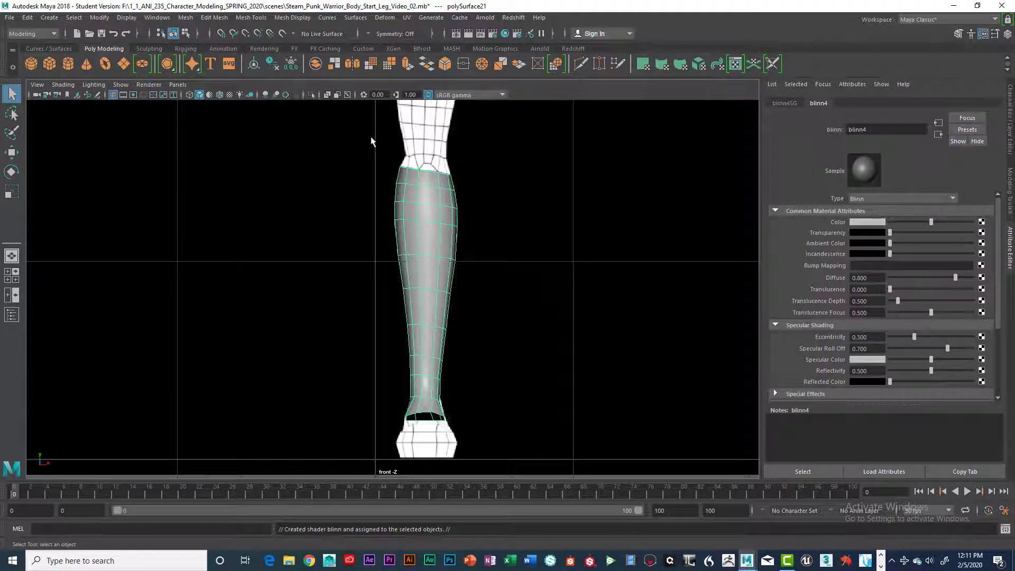
pyautogui.click(62, 86)
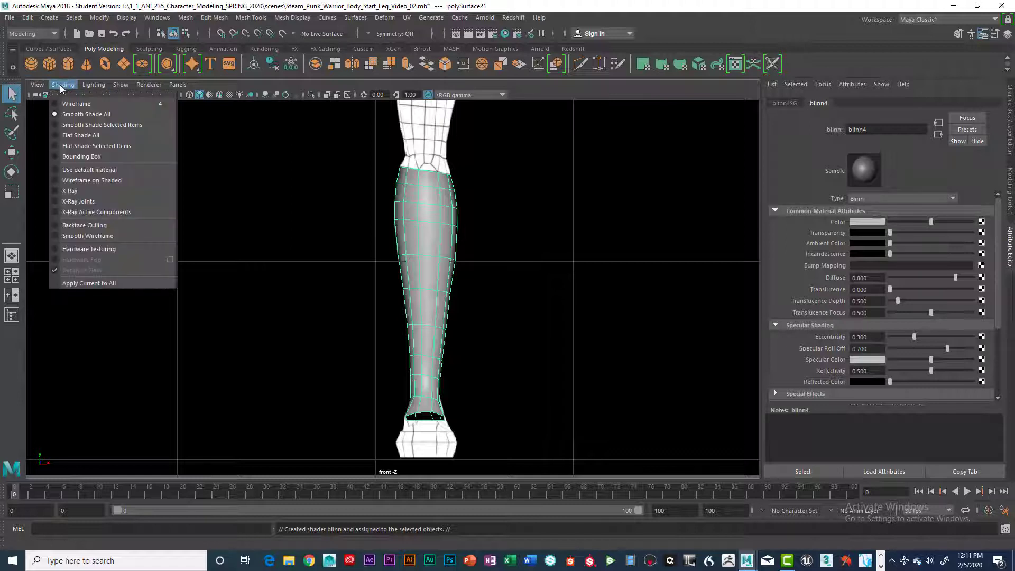
pyautogui.click(74, 191)
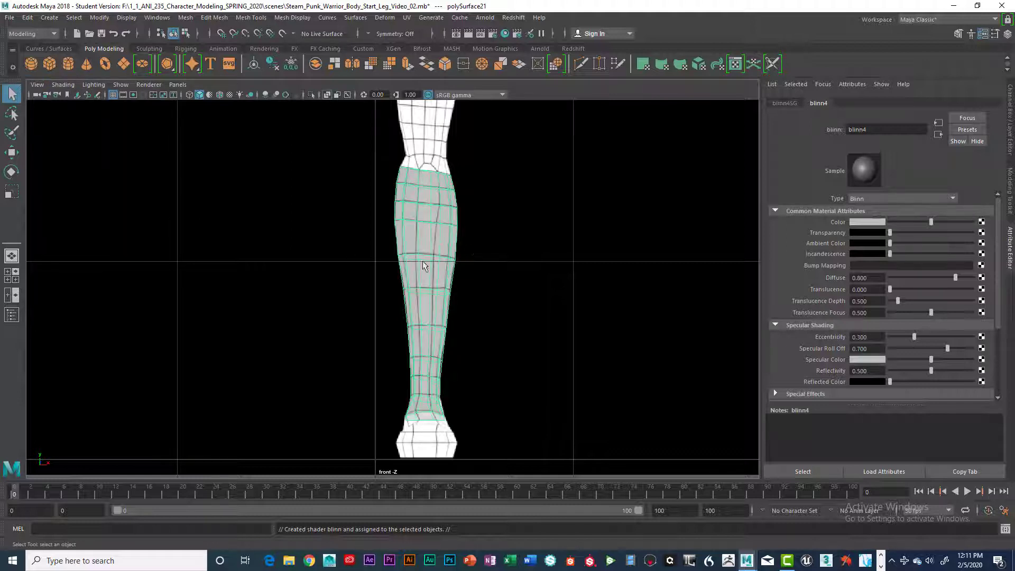
# Select the open border edges at the ankle and, in the side view, extrude them straight down to the reference's mid-heel line
pyautogui.scroll(2, 470, 382)
pyautogui.keyDown('alt'); pyautogui.moveTo(471, 382); pyautogui.dragTo(453, 264, button='middle'); pyautogui.keyUp('alt')
pyautogui.scroll(3, 457, 288)
pyautogui.scroll(3, 456, 288)
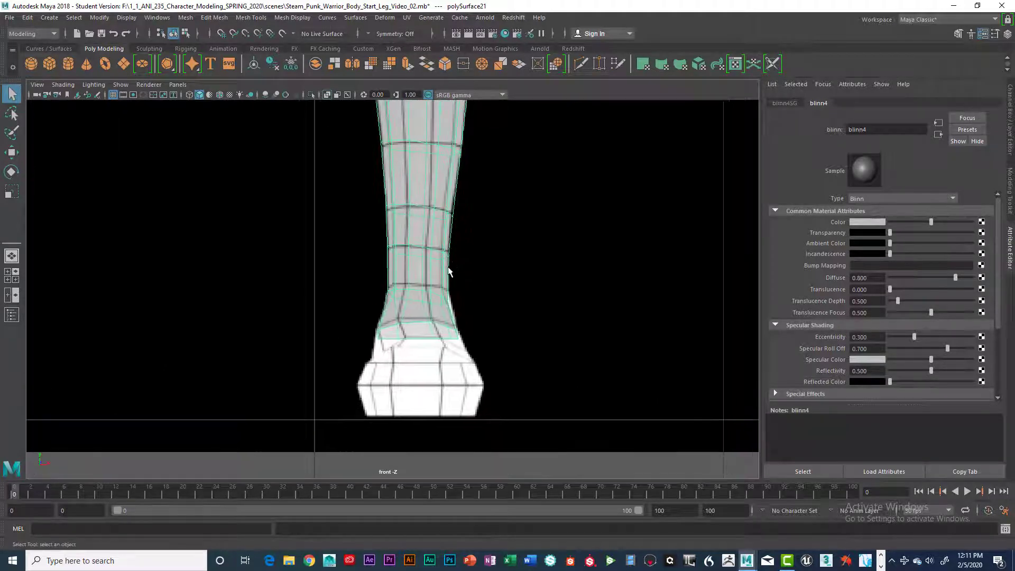
pyautogui.scroll(2, 450, 273)
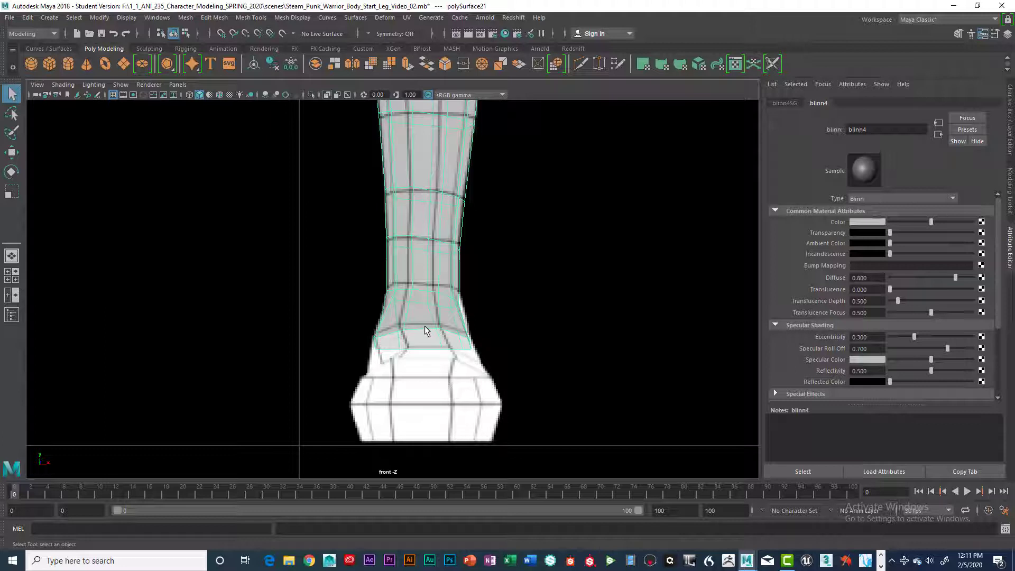
pyautogui.moveTo(425, 326); pyautogui.dragTo(424, 229, button='right')
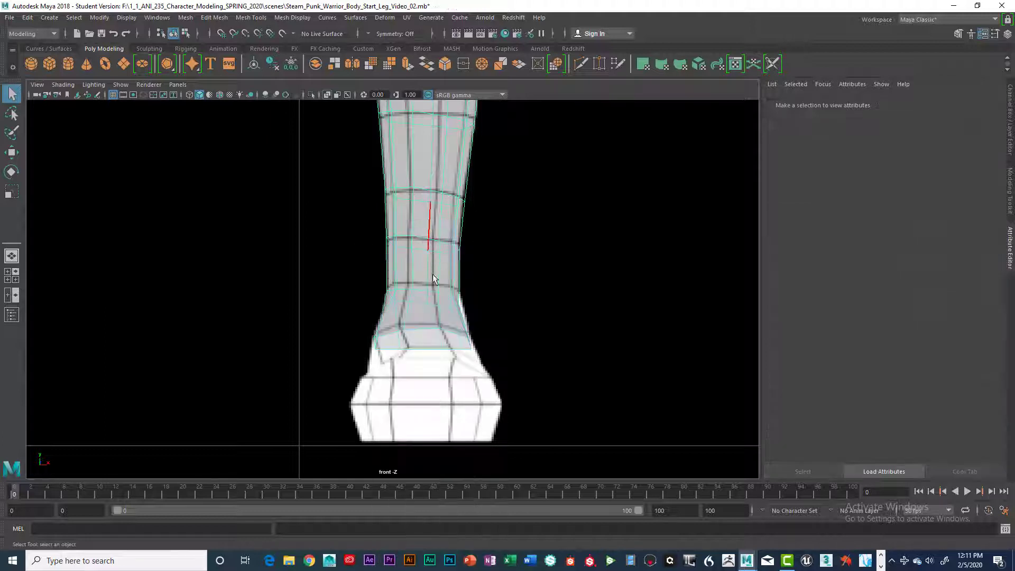
pyautogui.click(423, 326)
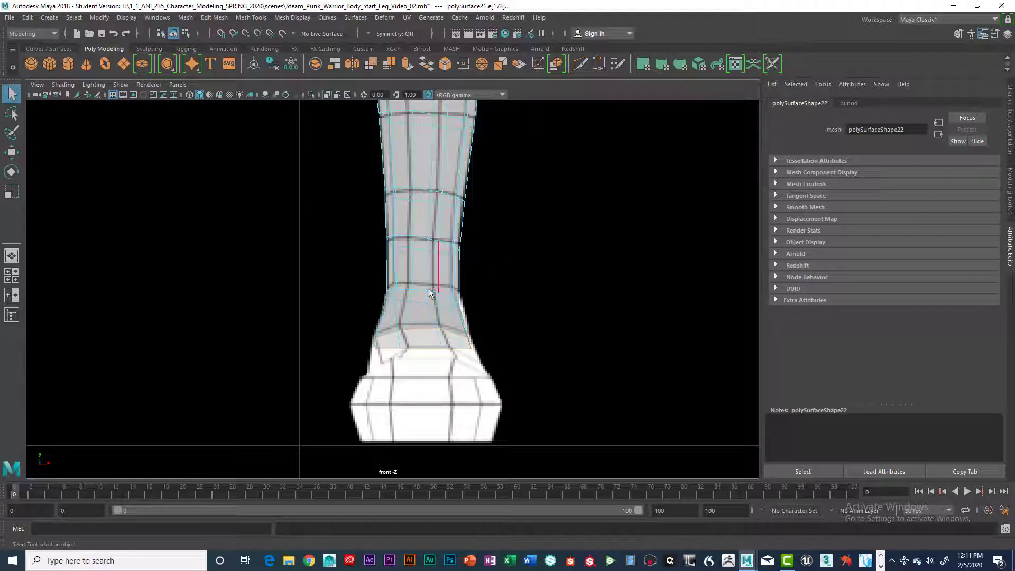
pyautogui.moveTo(430, 256); pyautogui.dragTo(429, 226, button='right')
pyautogui.press('space')
pyautogui.press('space')
pyautogui.scroll(-3, 520, 341)
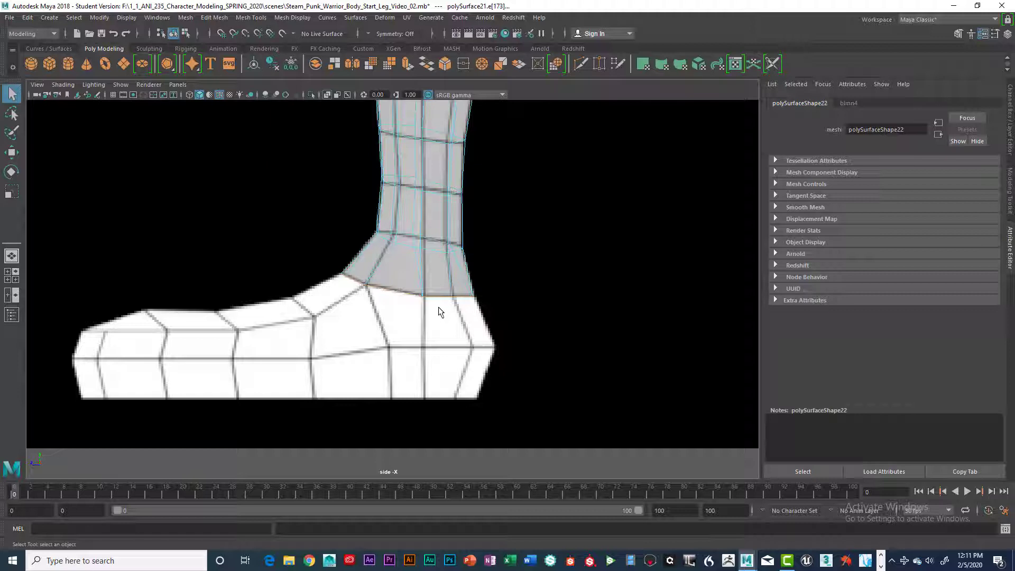
pyautogui.hotkey('ctrl', 'e')
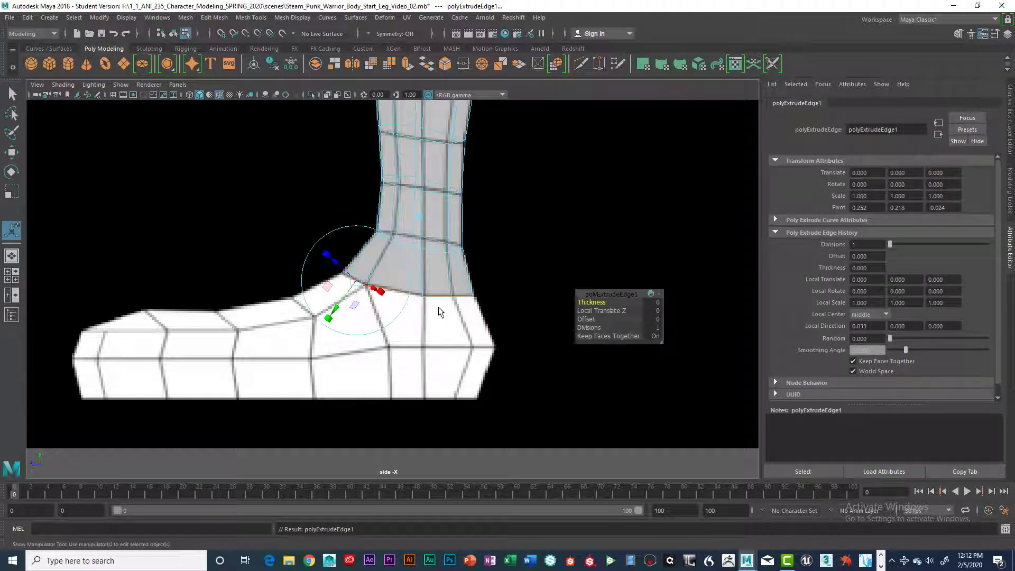
pyautogui.press('w')
pyautogui.moveTo(410, 243); pyautogui.dragTo(406, 288)
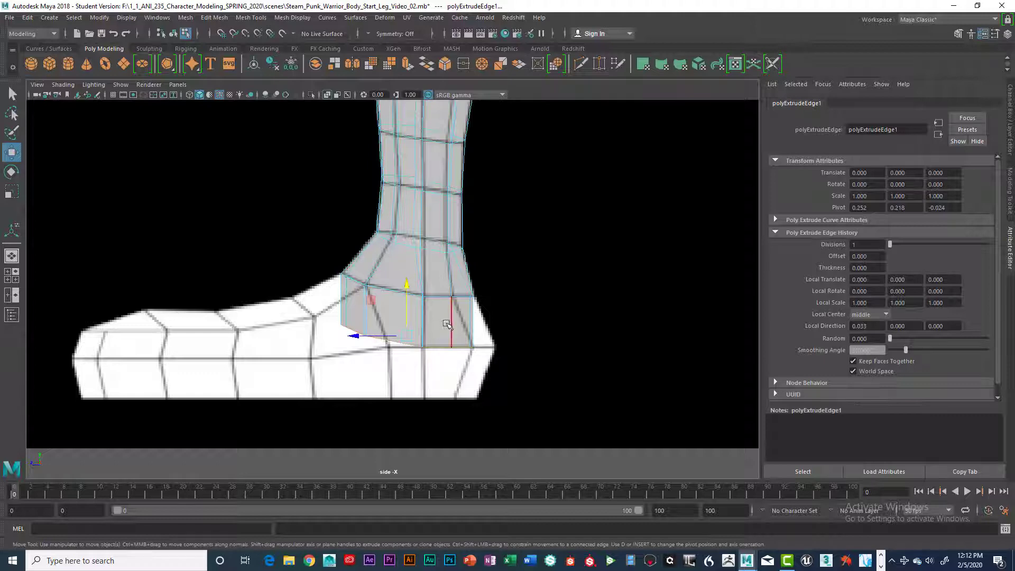
# Move the new row of vertices in the side view to match the reference's heel and mid-foot line
pyautogui.moveTo(471, 256); pyautogui.dragTo(419, 256, button='right')
pyautogui.moveTo(463, 337); pyautogui.dragTo(494, 345)
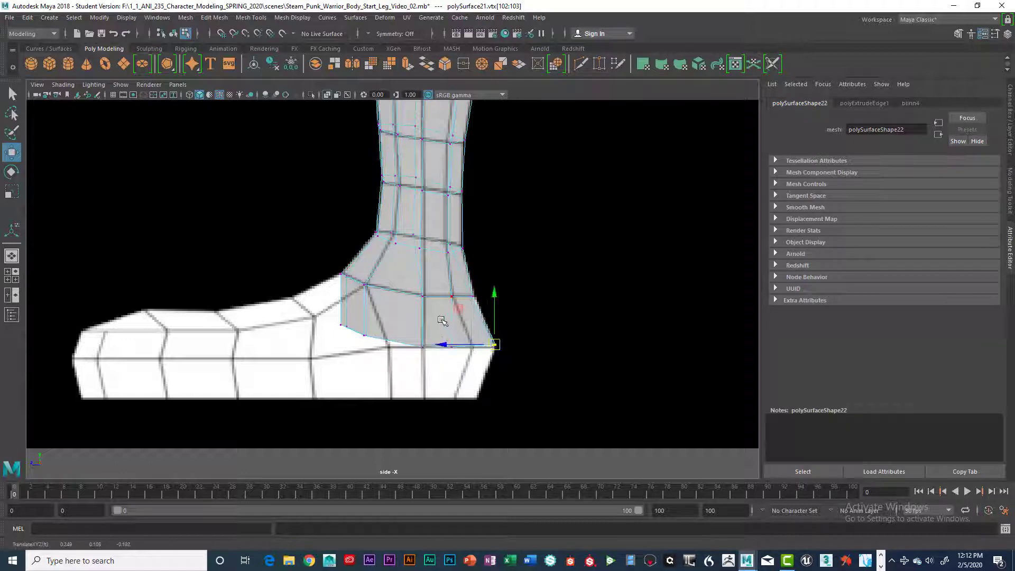
pyautogui.moveTo(441, 321); pyautogui.dragTo(470, 346)
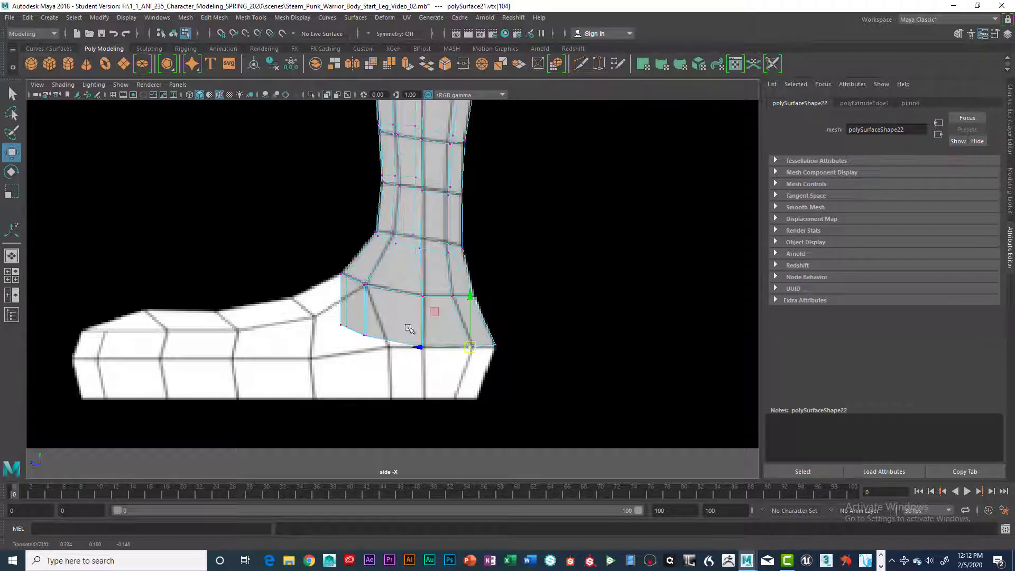
pyautogui.moveTo(408, 328); pyautogui.dragTo(431, 356)
pyautogui.moveTo(356, 323); pyautogui.dragTo(387, 347)
pyautogui.moveTo(328, 316); pyautogui.dragTo(352, 351)
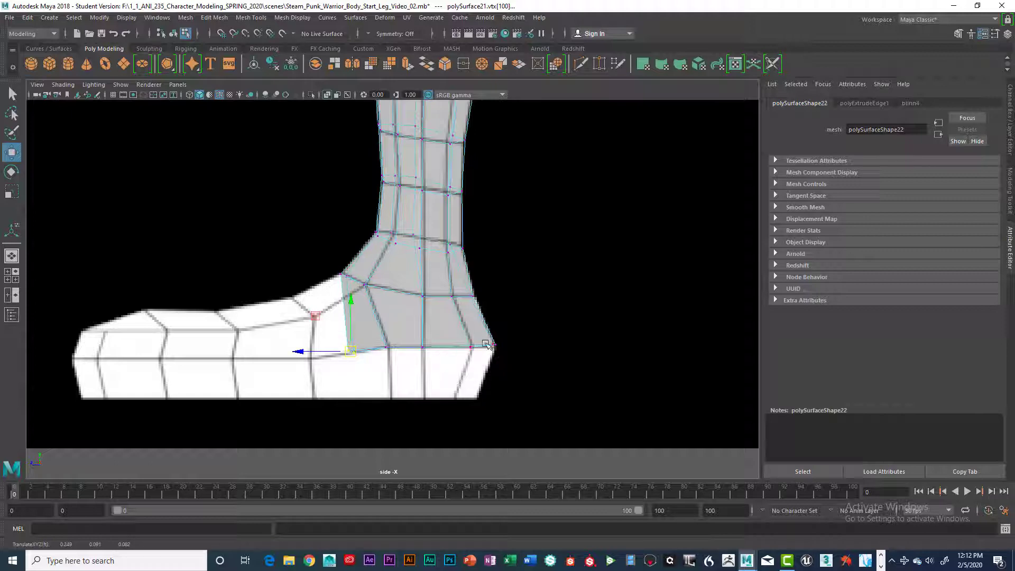
# Extrude the lower border edges of the heel straight down to the sole of the reference foot
pyautogui.moveTo(462, 255); pyautogui.dragTo(462, 228, button='right')
pyautogui.click(449, 346)
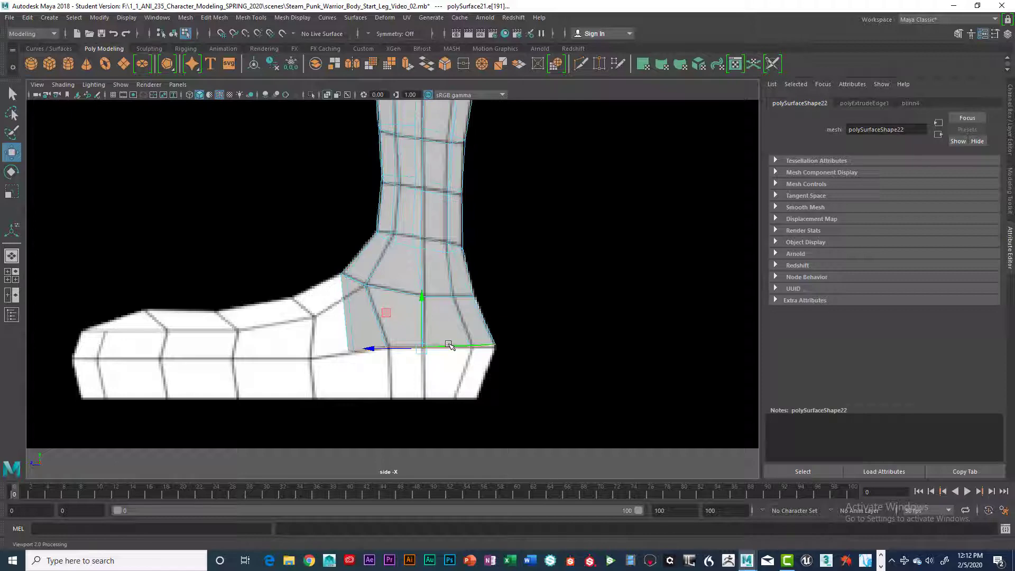
pyautogui.hotkey('ctrl', 'e')
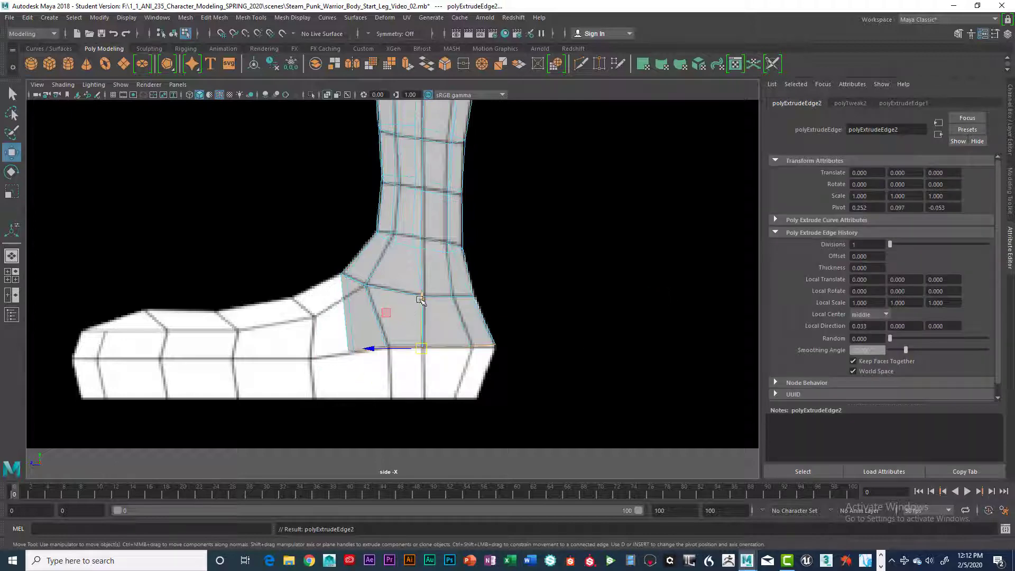
pyautogui.moveTo(422, 296); pyautogui.dragTo(420, 350)
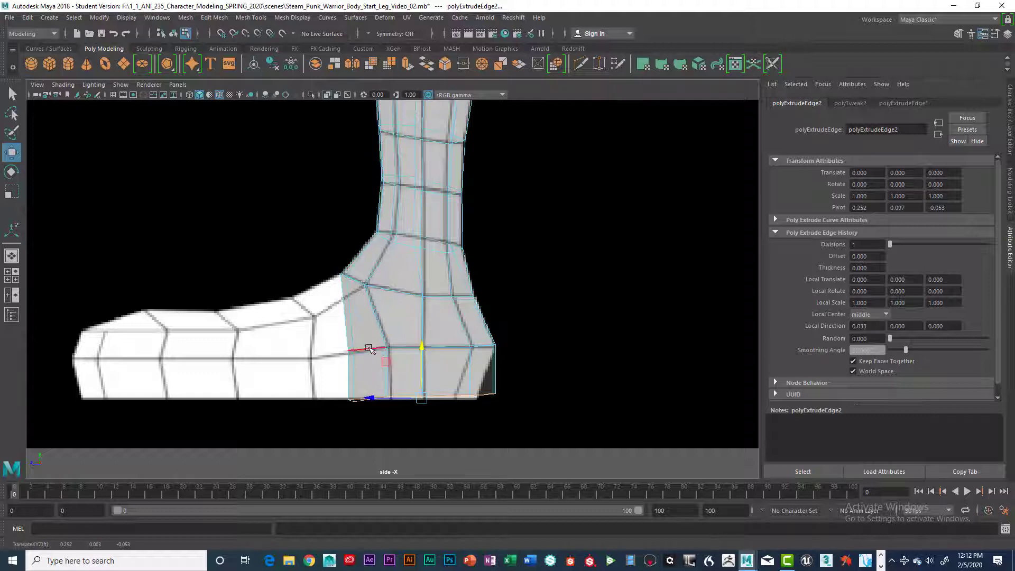
# Reposition the bottom row of vertices in the side view to follow the reference's sole and heel outline
pyautogui.moveTo(369, 255); pyautogui.dragTo(323, 259, button='right')
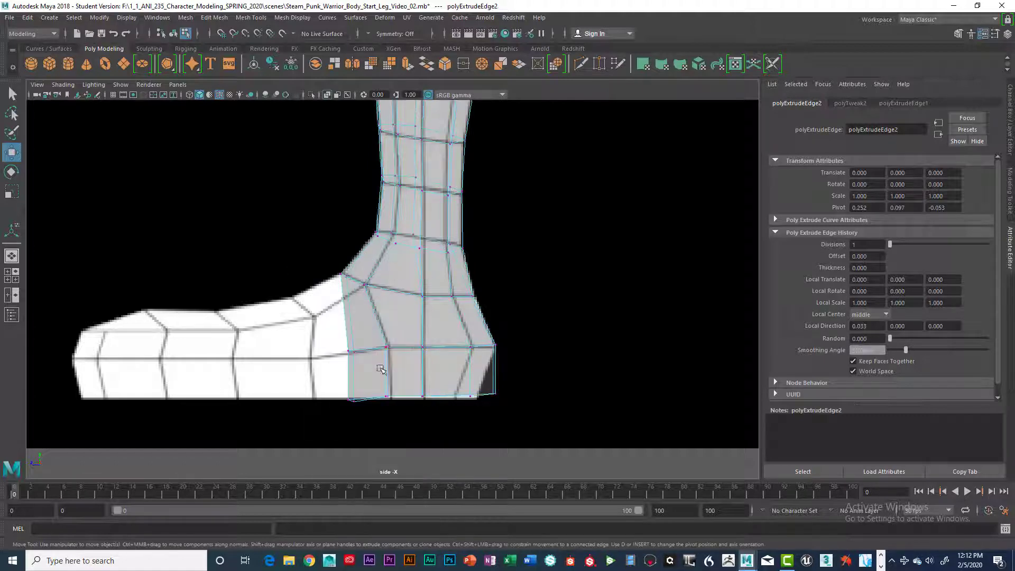
pyautogui.click(347, 401)
pyautogui.click(390, 398)
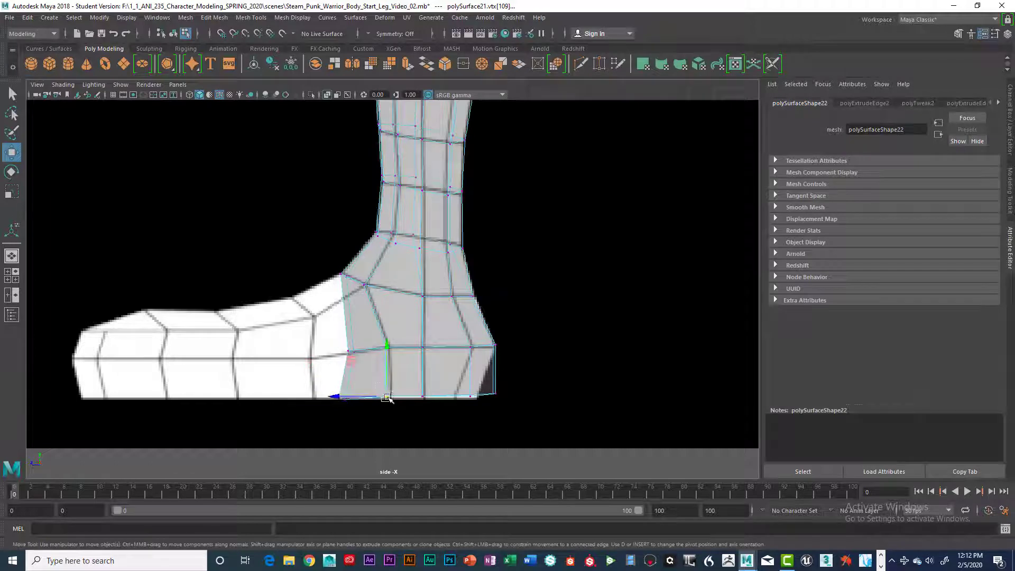
pyautogui.click(423, 399)
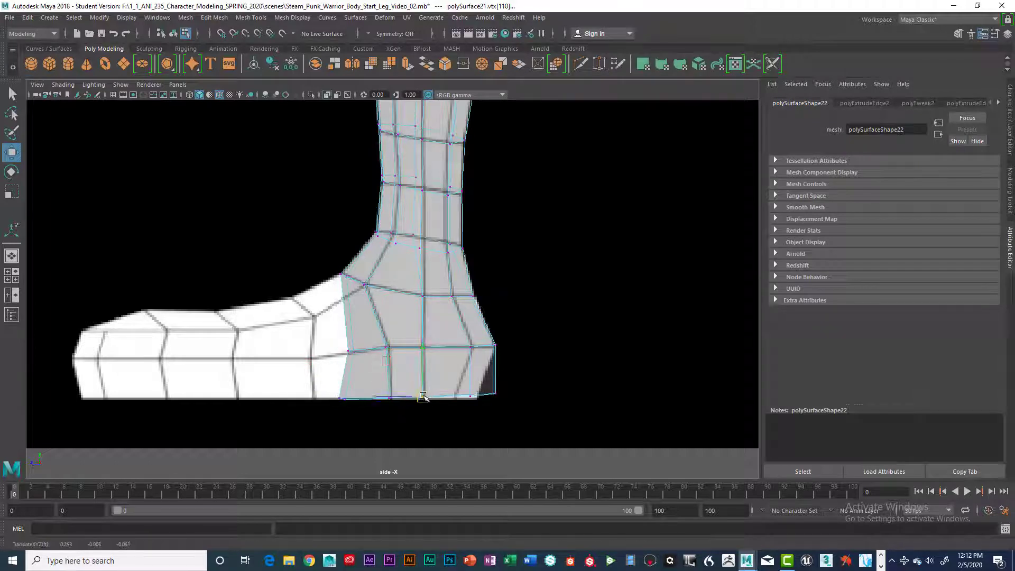
pyautogui.click(468, 394)
pyautogui.moveTo(470, 395); pyautogui.dragTo(426, 398)
pyautogui.click(423, 400)
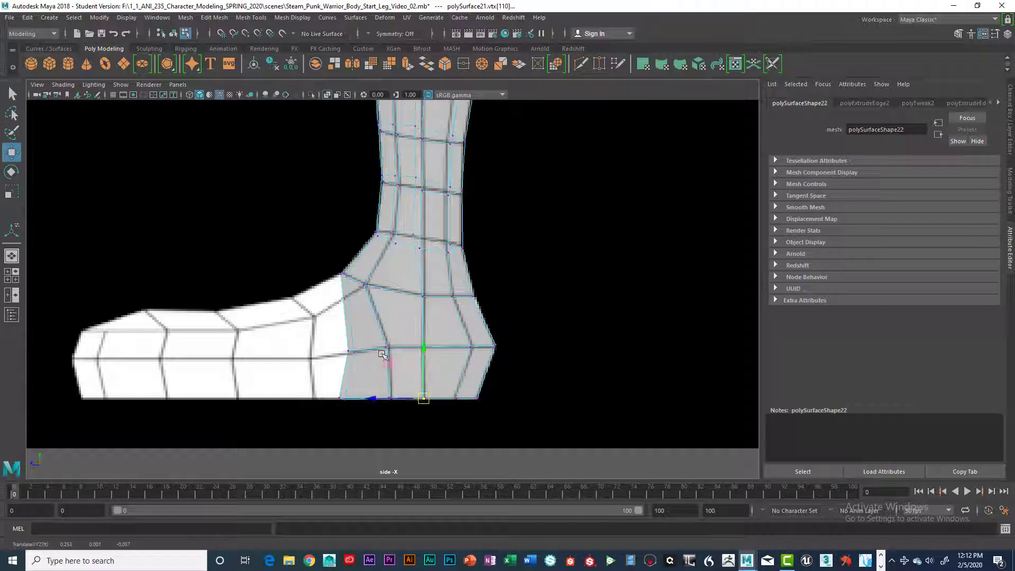
# Show the grid in the side view and select all the vertices along the bottom of the heel
pyautogui.click(121, 85)
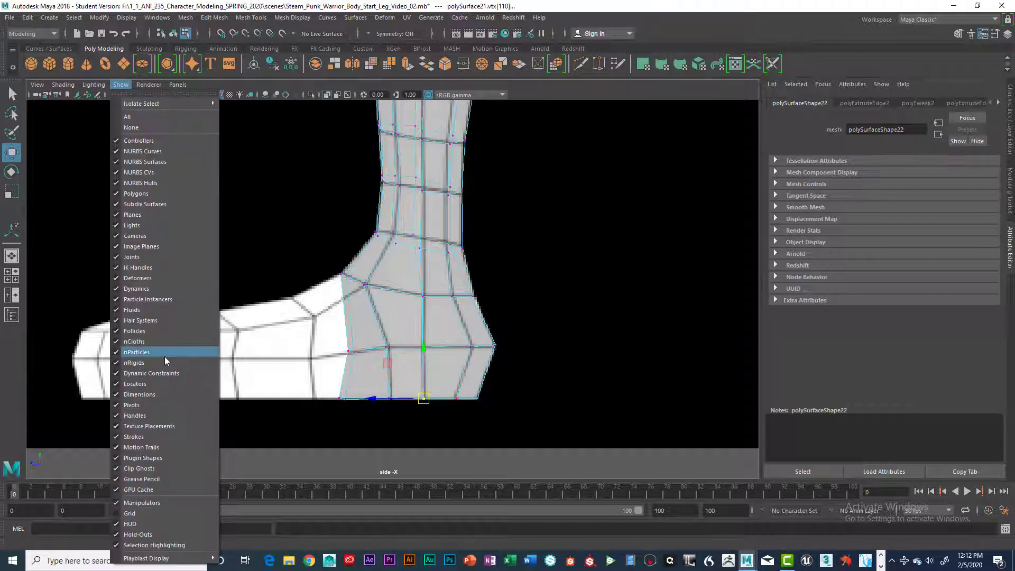
pyautogui.click(157, 511)
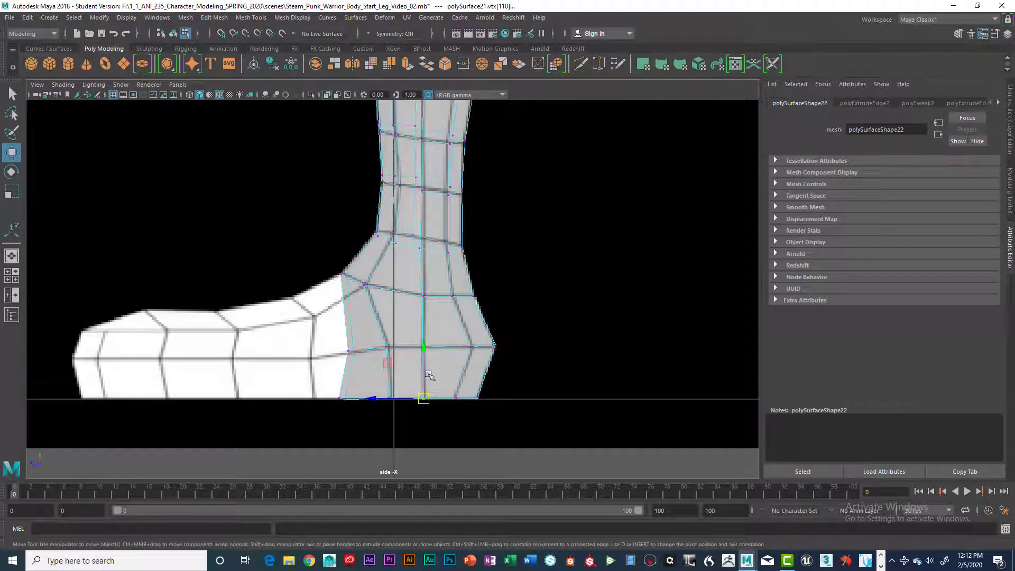
pyautogui.moveTo(310, 379); pyautogui.dragTo(495, 432)
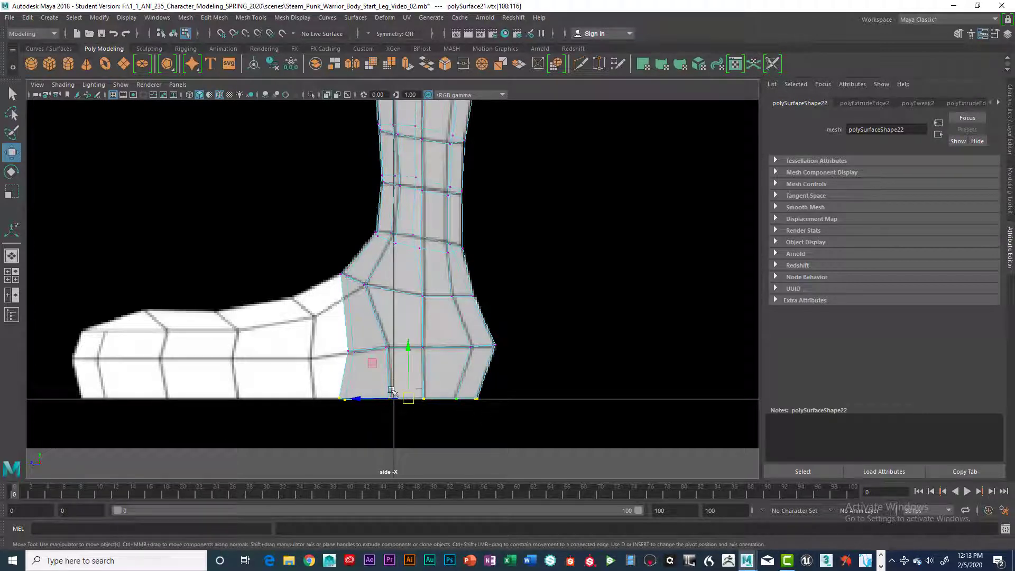
pyautogui.scroll(-2, 407, 396)
pyautogui.scroll(-3, 408, 397)
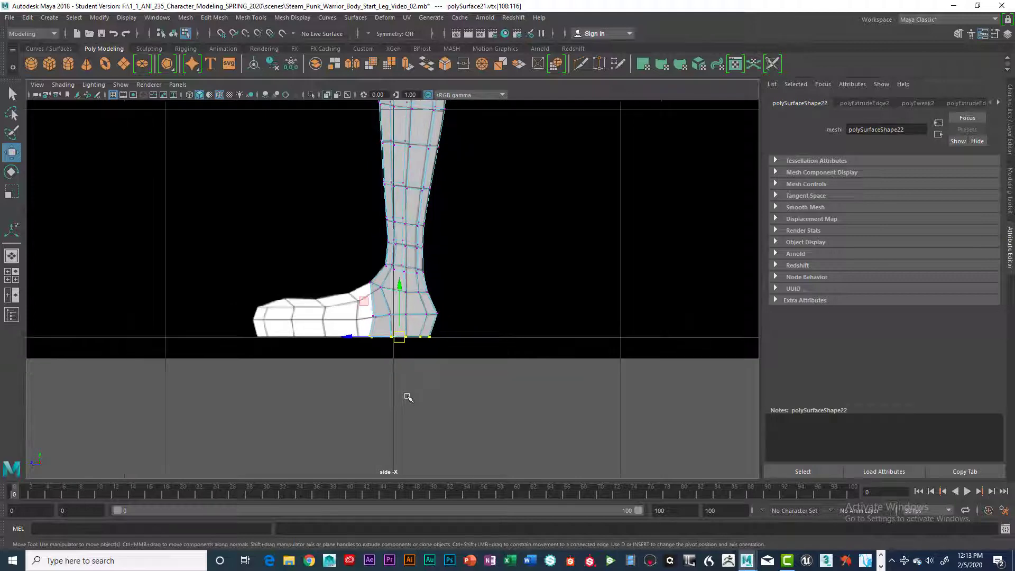
pyautogui.scroll(-2, 408, 397)
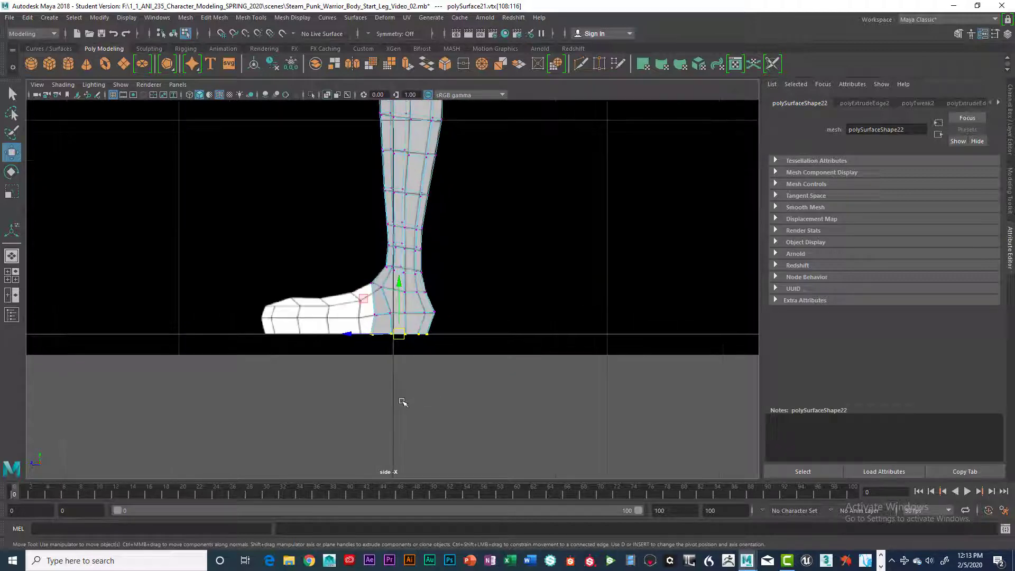
pyautogui.keyDown('alt'); pyautogui.moveTo(389, 407); pyautogui.dragTo(389, 333, button='middle'); pyautogui.keyUp('alt')
pyautogui.scroll(3, 376, 336)
pyautogui.scroll(-1, 391, 329)
pyautogui.scroll(1, 391, 329)
pyautogui.scroll(1, 340, 275)
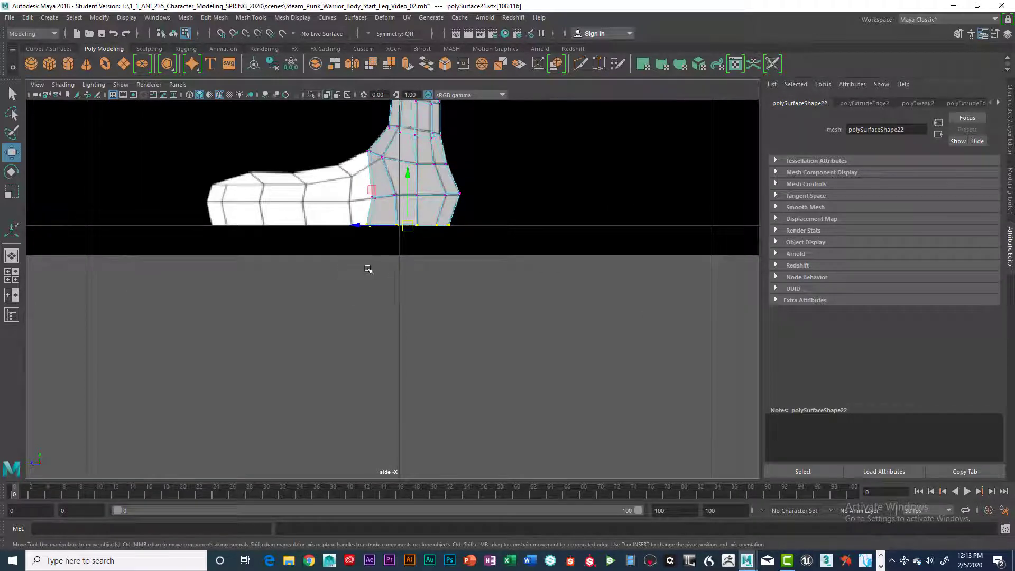
# Turn off Retain component spacing in the Move Tool's snap settings and enable snapping to grids
pyautogui.doubleClick(12, 153)
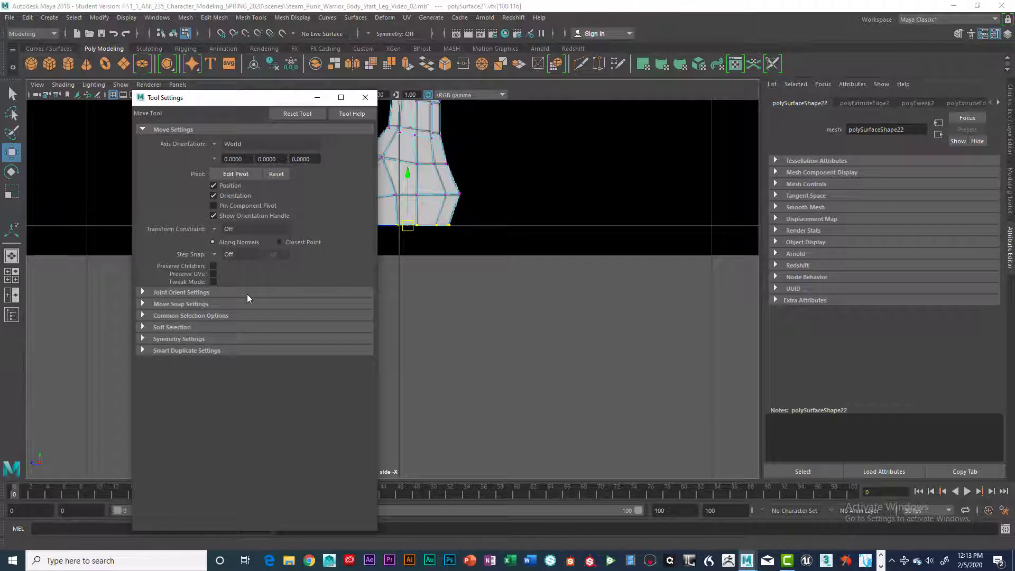
pyautogui.click(145, 304)
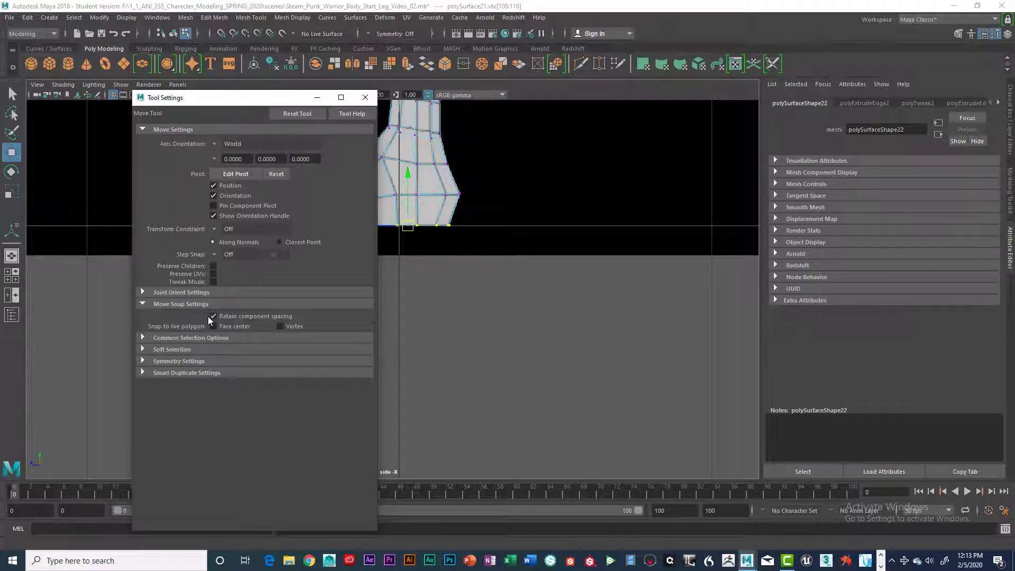
pyautogui.click(213, 316)
pyautogui.moveTo(246, 101); pyautogui.dragTo(655, 98)
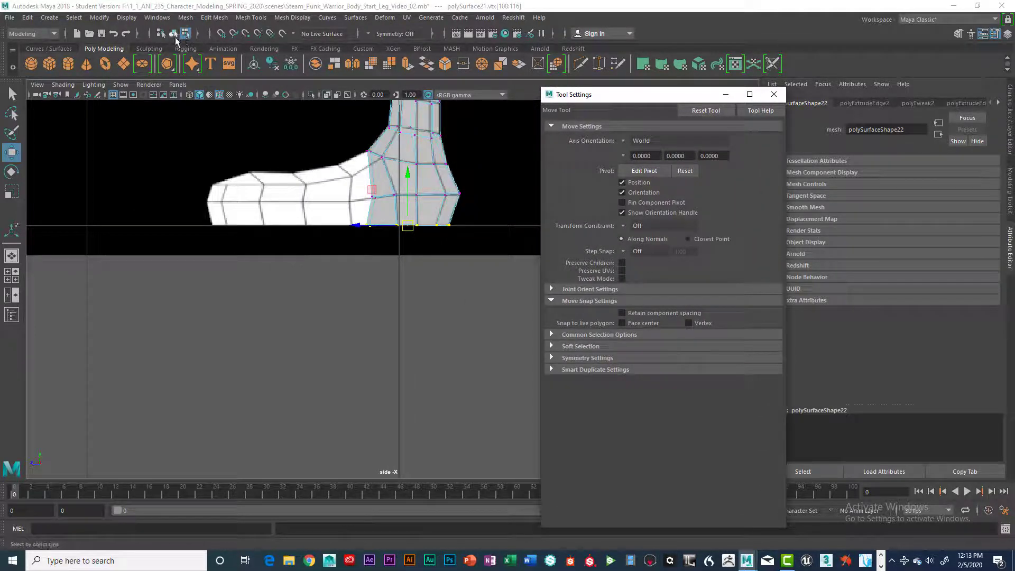
pyautogui.click(223, 34)
pyautogui.click(222, 34)
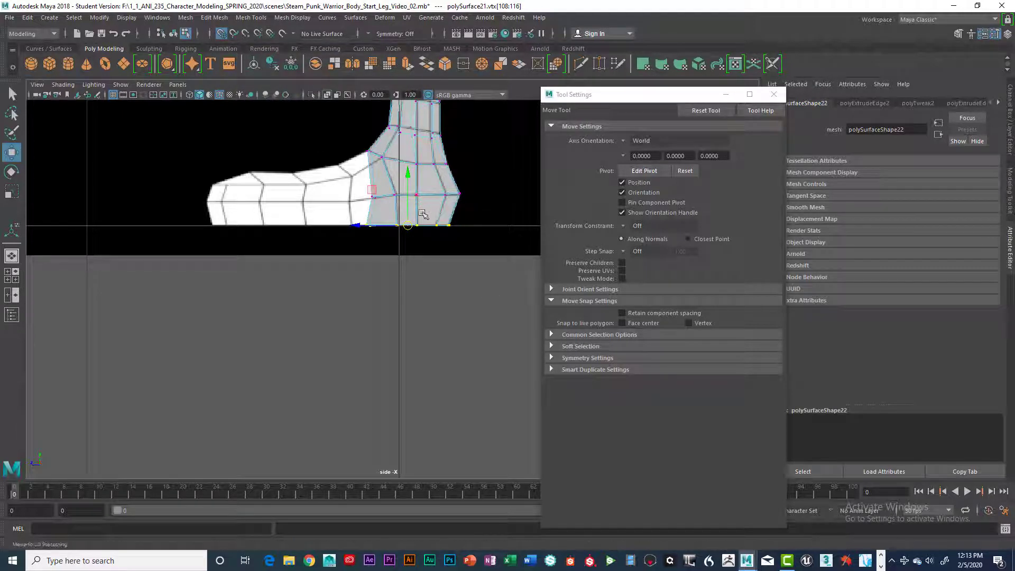
pyautogui.scroll(-4, 423, 214)
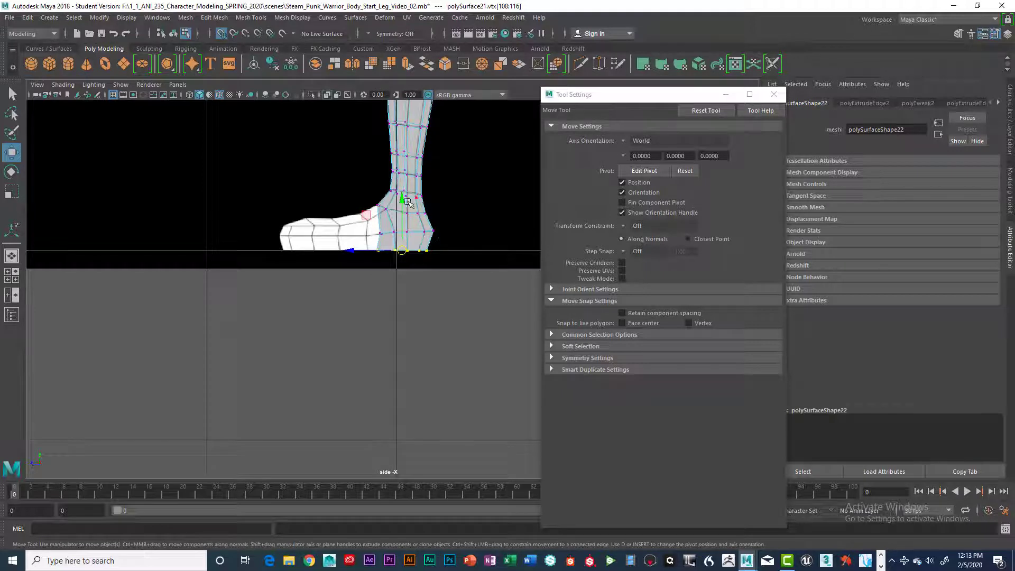
pyautogui.moveTo(403, 201); pyautogui.dragTo(420, 372)
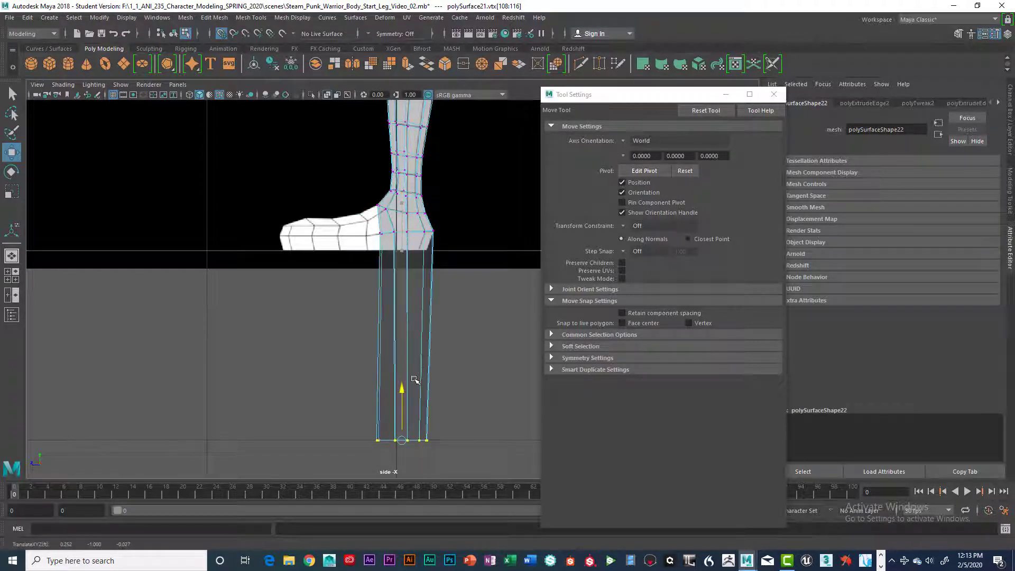
pyautogui.hotkey('ctrl', 'z')
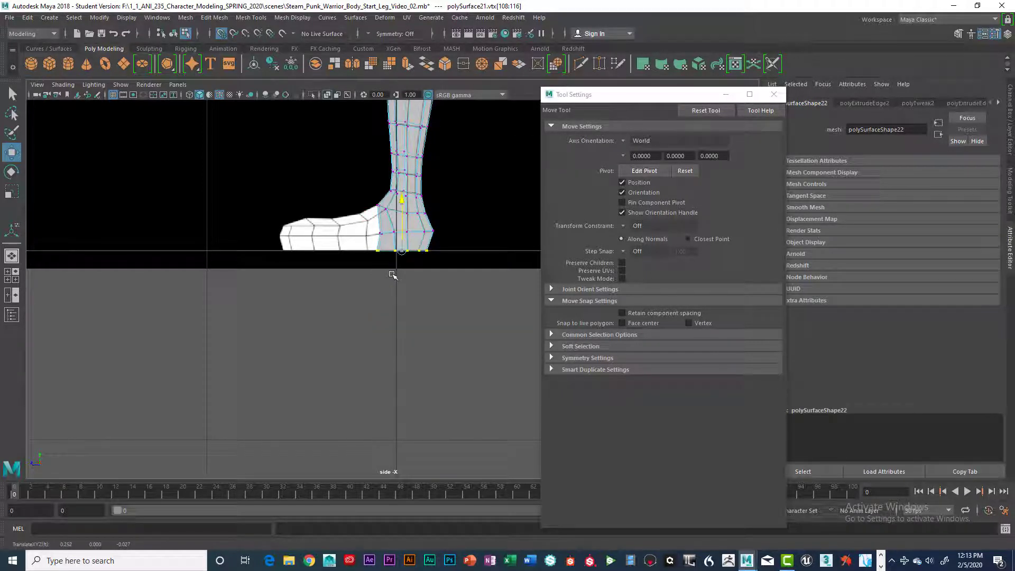
pyautogui.hotkey('shift', 'z')
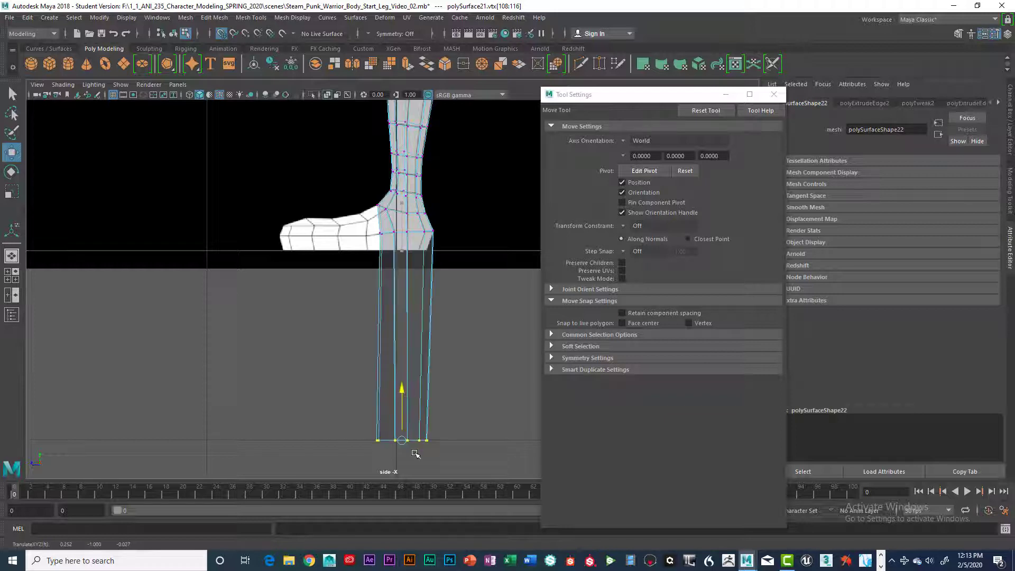
pyautogui.hotkey('ctrl', 'z')
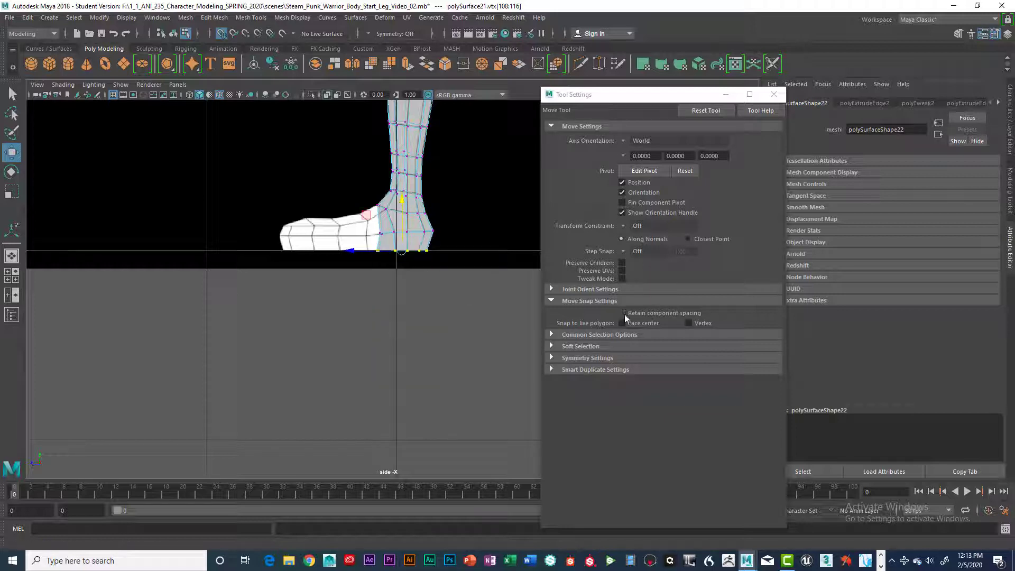
# Turn off grid snapping, re-enable Retain component spacing for the Move Tool and close its settings
pyautogui.scroll(10, 414, 229)
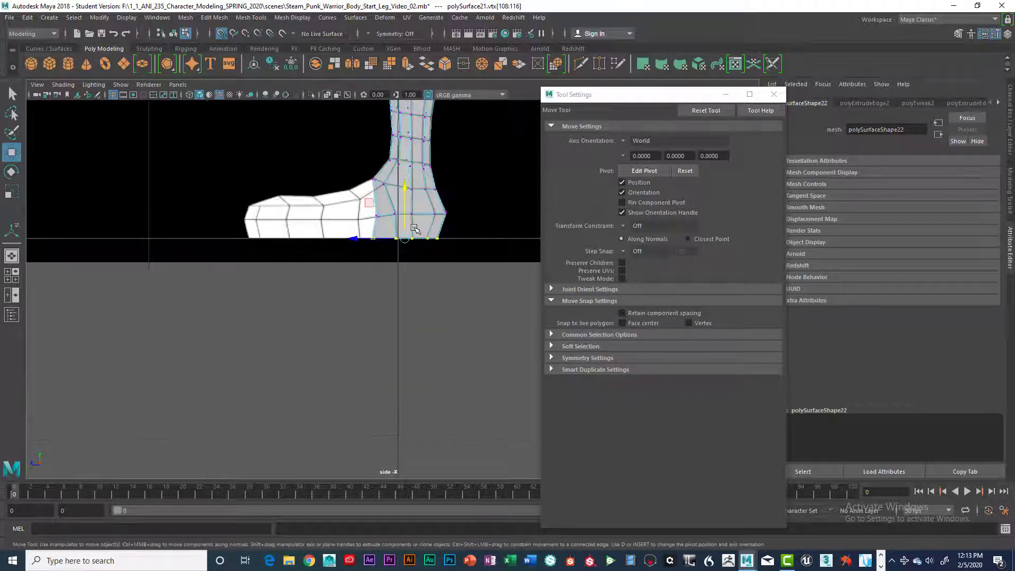
pyautogui.keyDown('alt'); pyautogui.moveTo(416, 230); pyautogui.dragTo(353, 331, button='middle'); pyautogui.keyUp('alt')
pyautogui.scroll(4, 354, 331)
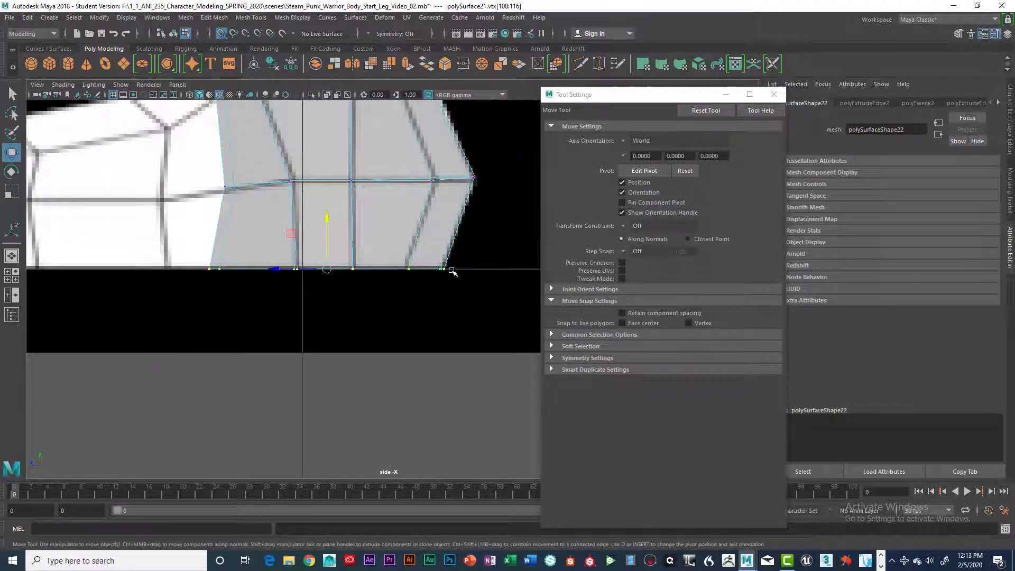
pyautogui.scroll(-4, 287, 286)
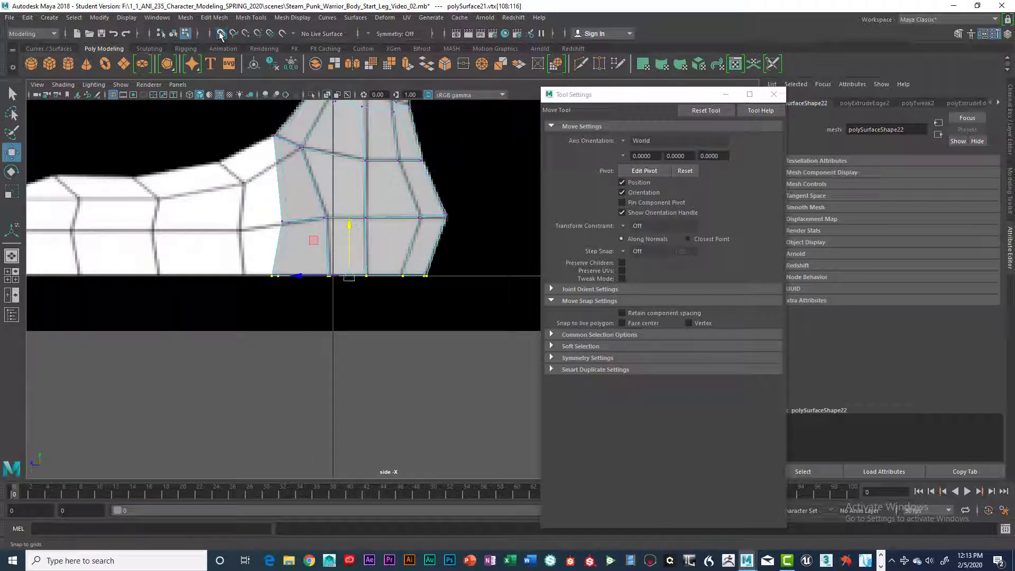
pyautogui.click(622, 313)
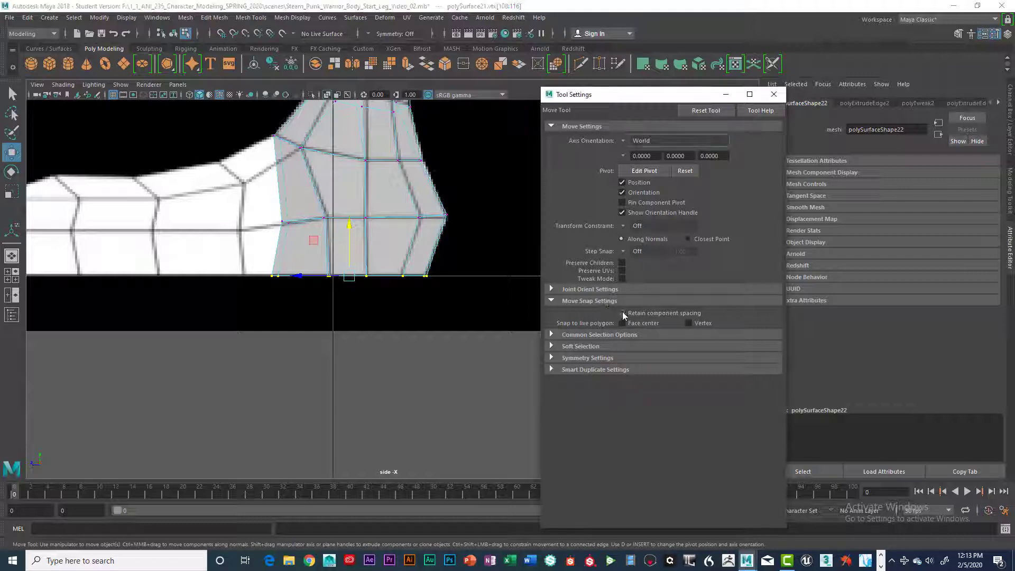
pyautogui.moveTo(682, 95); pyautogui.dragTo(550, 116)
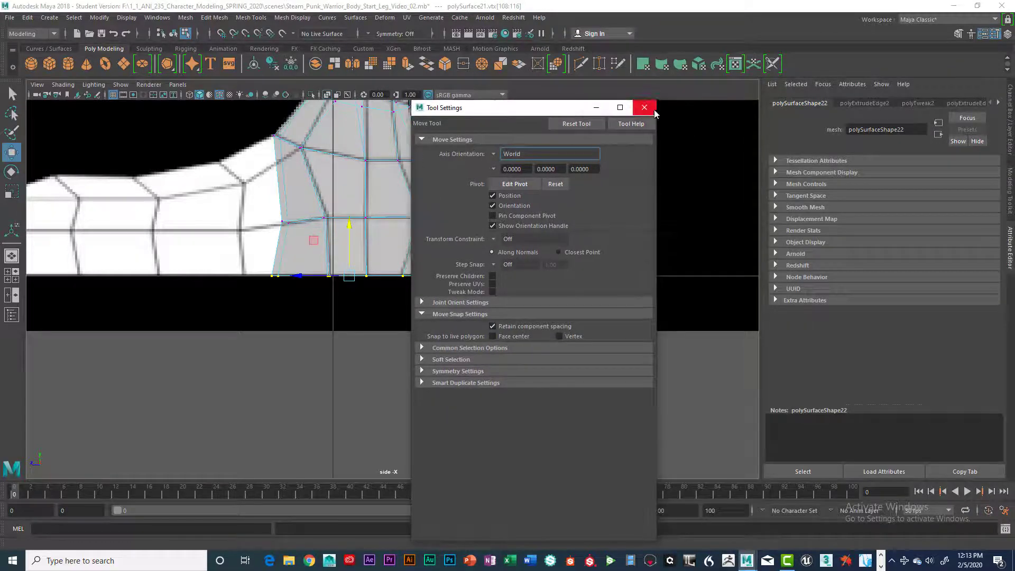
pyautogui.click(645, 102)
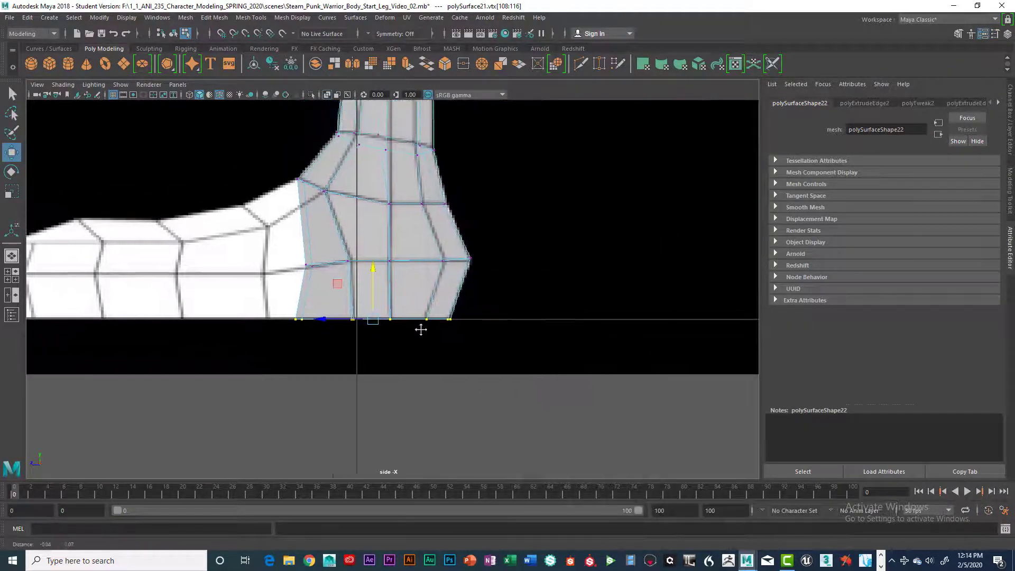
# In the perspective view, select the faces across the front of the heel block, from the ankle bend down to the sole
pyautogui.press('space')
pyautogui.press('space')
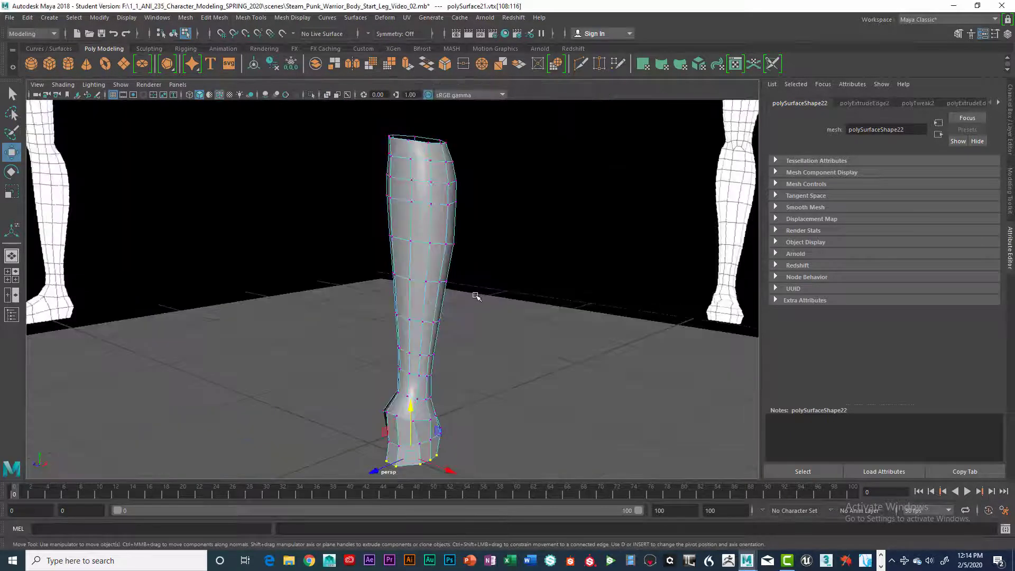
pyautogui.keyDown('alt'); pyautogui.moveTo(476, 297); pyautogui.dragTo(355, 256); pyautogui.keyUp('alt')
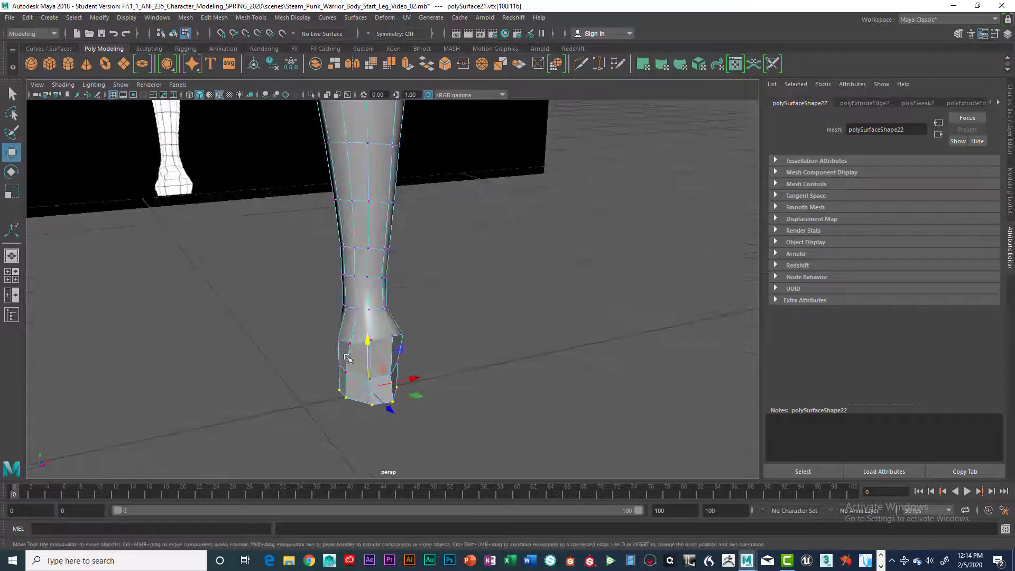
pyautogui.moveTo(354, 256); pyautogui.dragTo(362, 288, button='right')
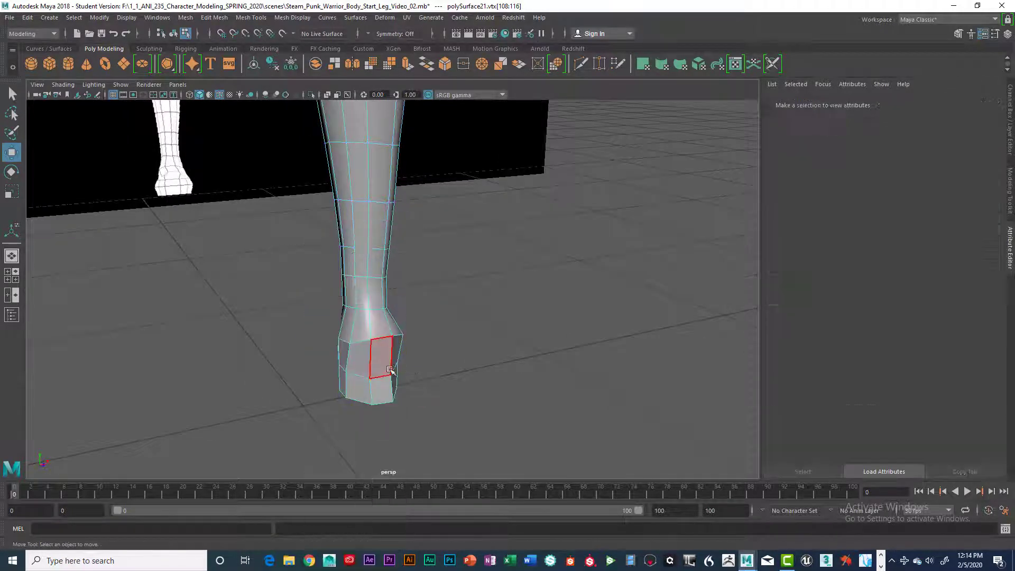
pyautogui.click(382, 365)
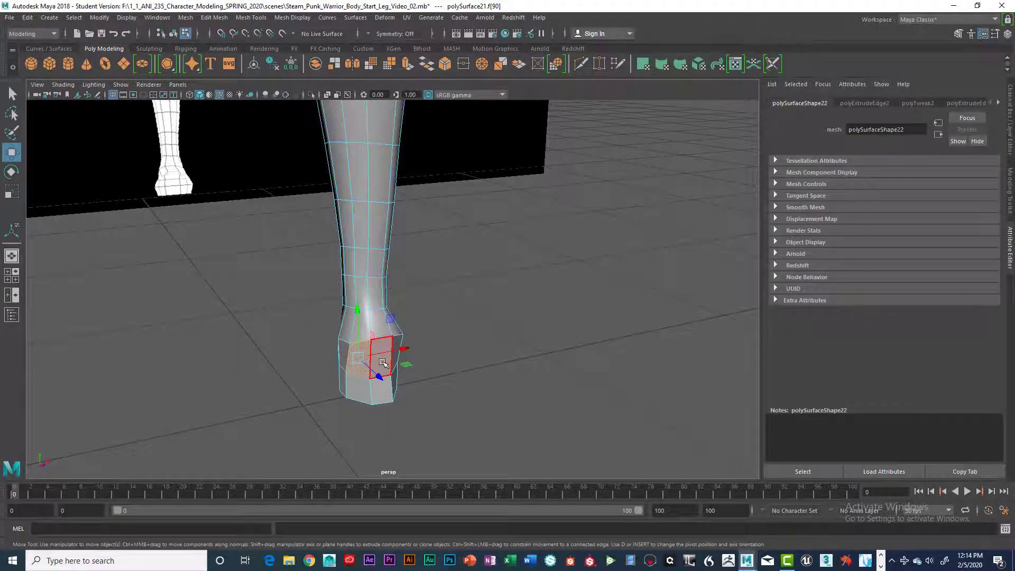
pyautogui.press('q')
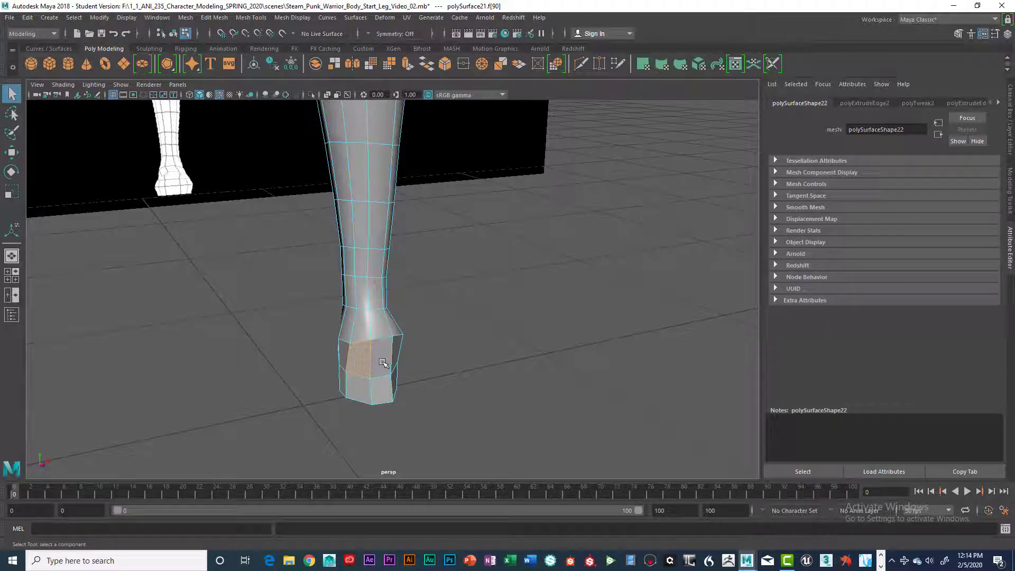
pyautogui.keyDown('shift'); pyautogui.click(389, 364); pyautogui.keyUp('shift')
pyautogui.keyDown('alt'); pyautogui.moveTo(444, 381); pyautogui.dragTo(453, 401); pyautogui.keyUp('alt')
pyautogui.keyDown('shift'); pyautogui.click(407, 403); pyautogui.keyUp('shift')
pyautogui.keyDown('shift'); pyautogui.click(384, 406); pyautogui.keyUp('shift')
# Examine the selected front faces against the reference foot in the perspective and side views
pyautogui.press('r')
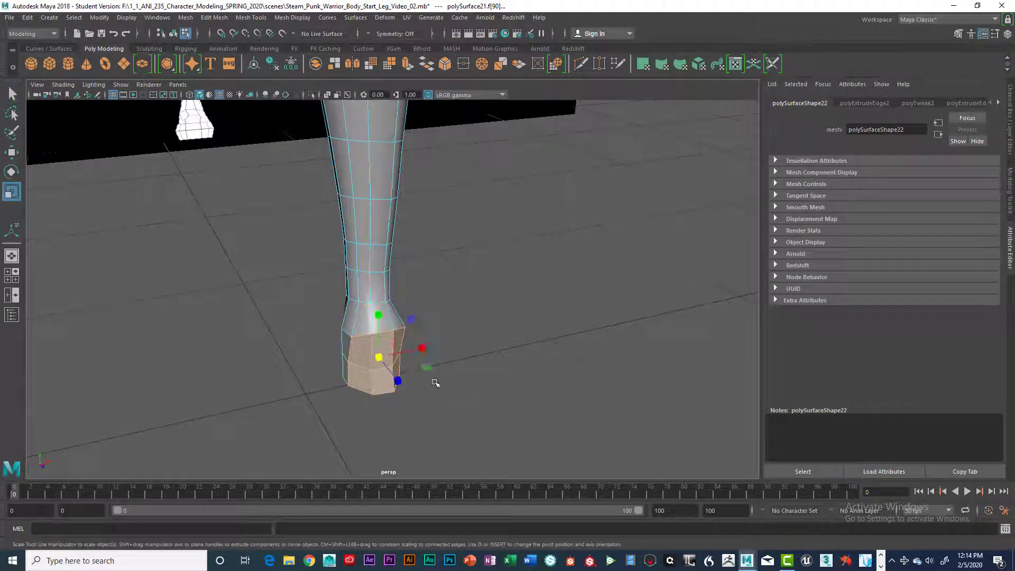
pyautogui.moveTo(420, 350); pyautogui.dragTo(562, 272)
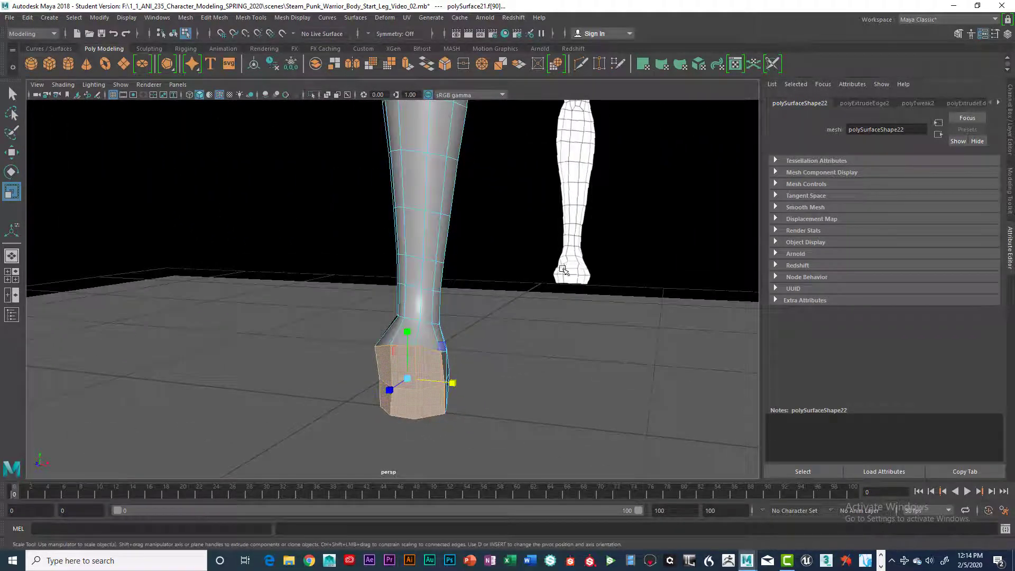
pyautogui.keyDown('alt'); pyautogui.moveTo(460, 378); pyautogui.dragTo(318, 299); pyautogui.keyUp('alt')
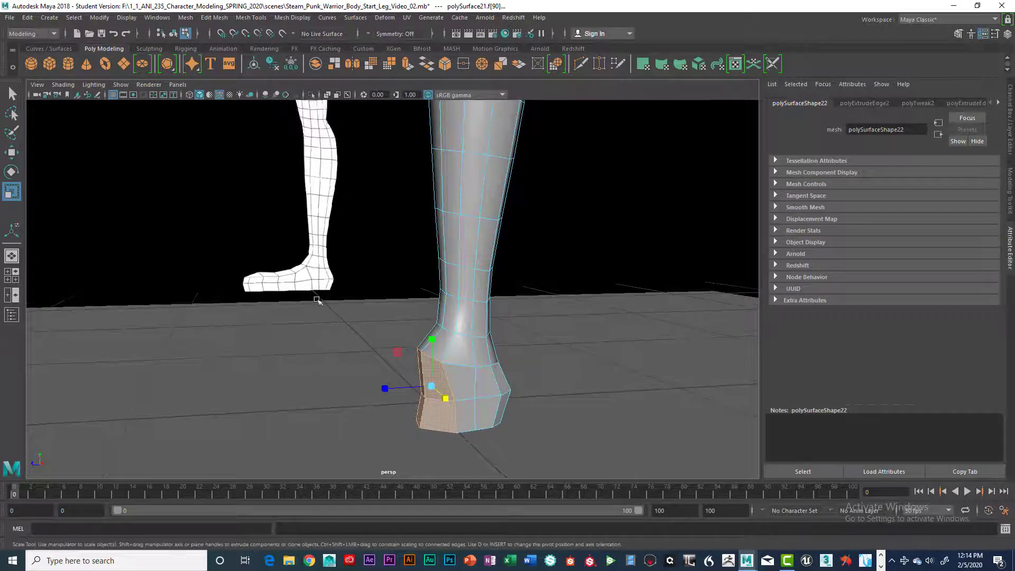
pyautogui.keyDown('alt'); pyautogui.moveTo(389, 360); pyautogui.dragTo(402, 370); pyautogui.keyUp('alt')
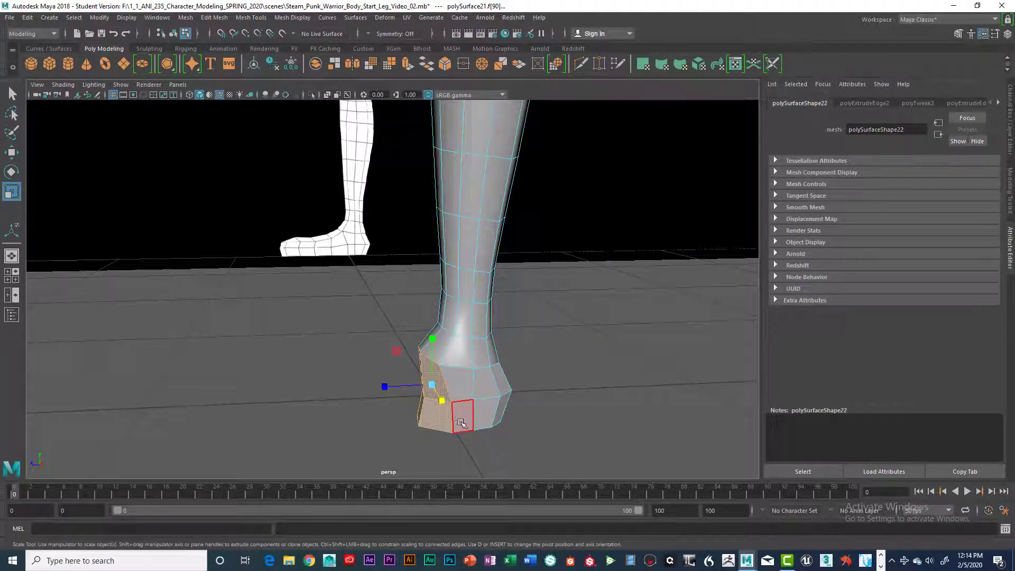
pyautogui.moveTo(461, 423)
pyautogui.keyDown('alt'); pyautogui.mouseDown()
pyautogui.moveTo(452, 423)
pyautogui.moveTo(508, 424)
pyautogui.moveTo(447, 427)
pyautogui.mouseUp(); pyautogui.keyUp('alt')
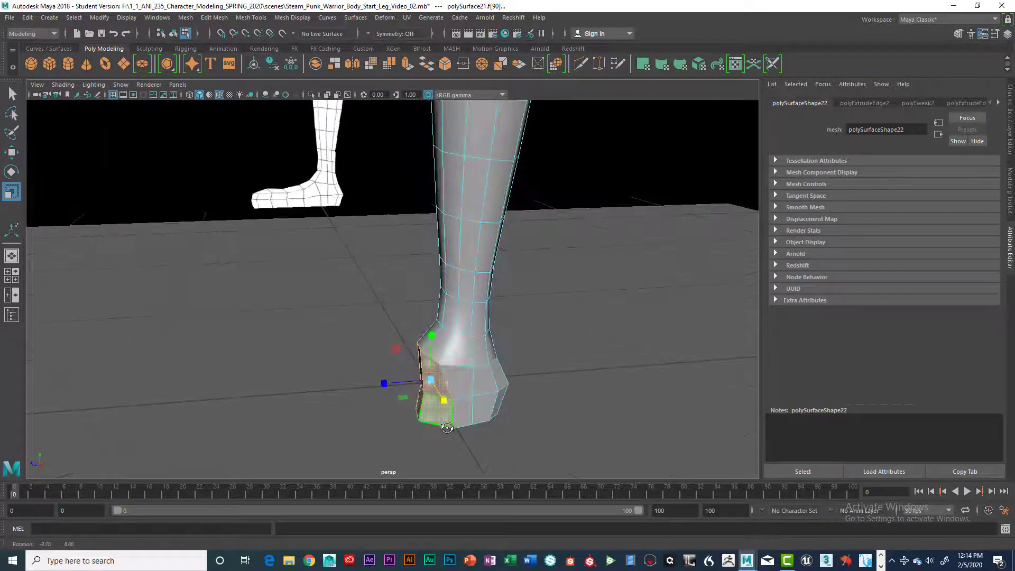
pyautogui.press('space')
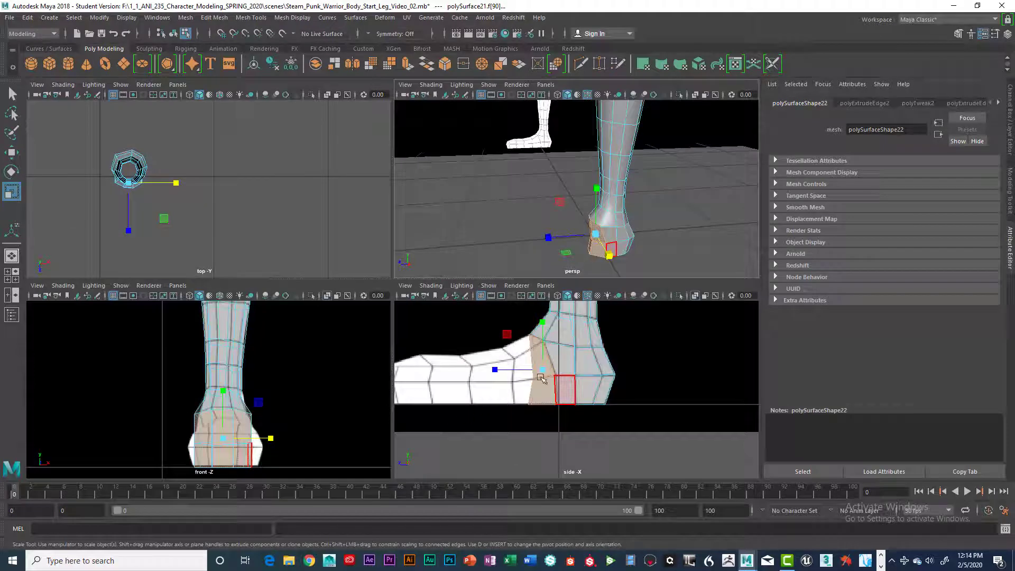
pyautogui.press('space')
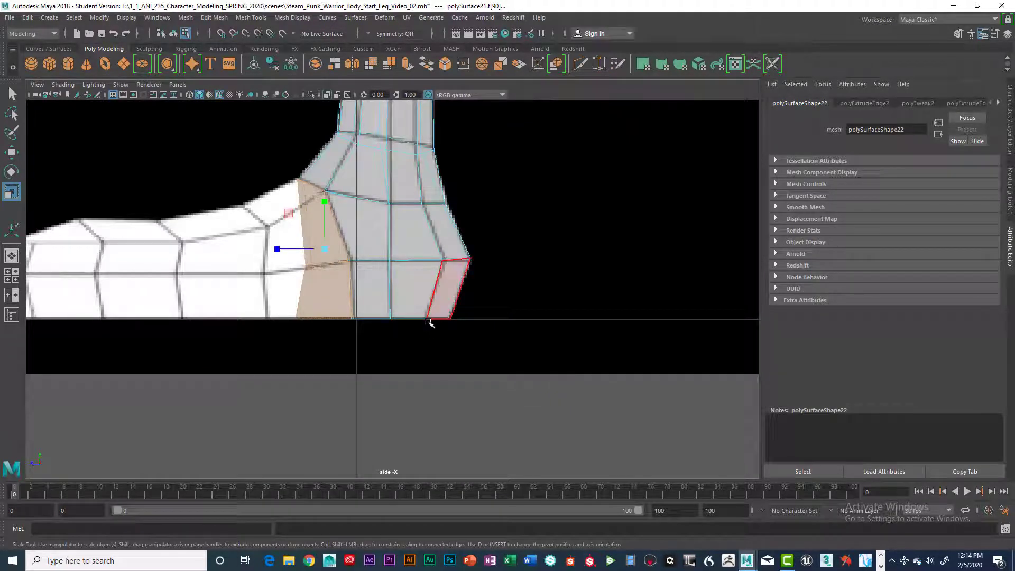
pyautogui.press('space')
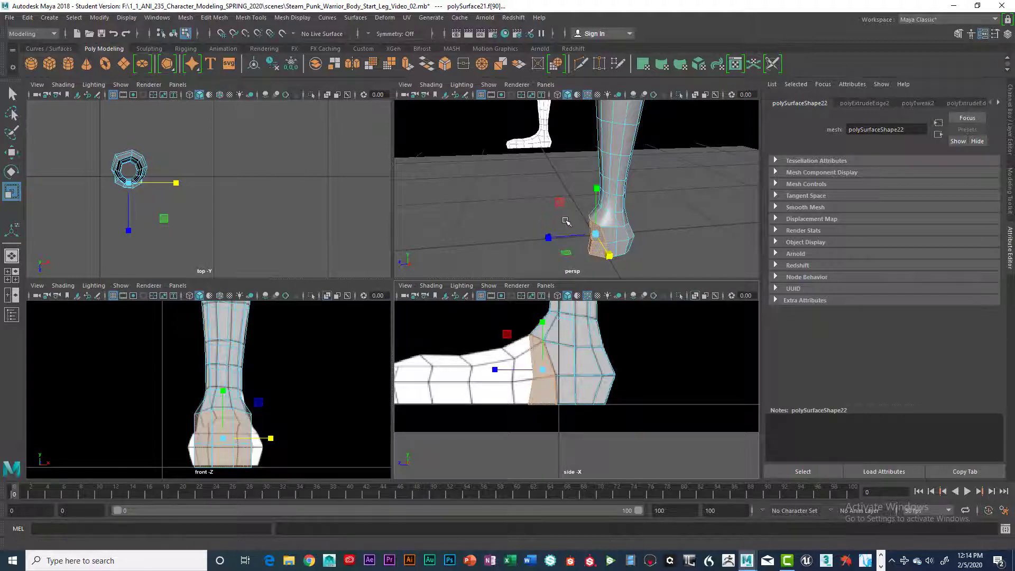
pyautogui.press('space')
pyautogui.keyDown('alt'); pyautogui.moveTo(419, 311); pyautogui.dragTo(451, 365); pyautogui.keyUp('alt')
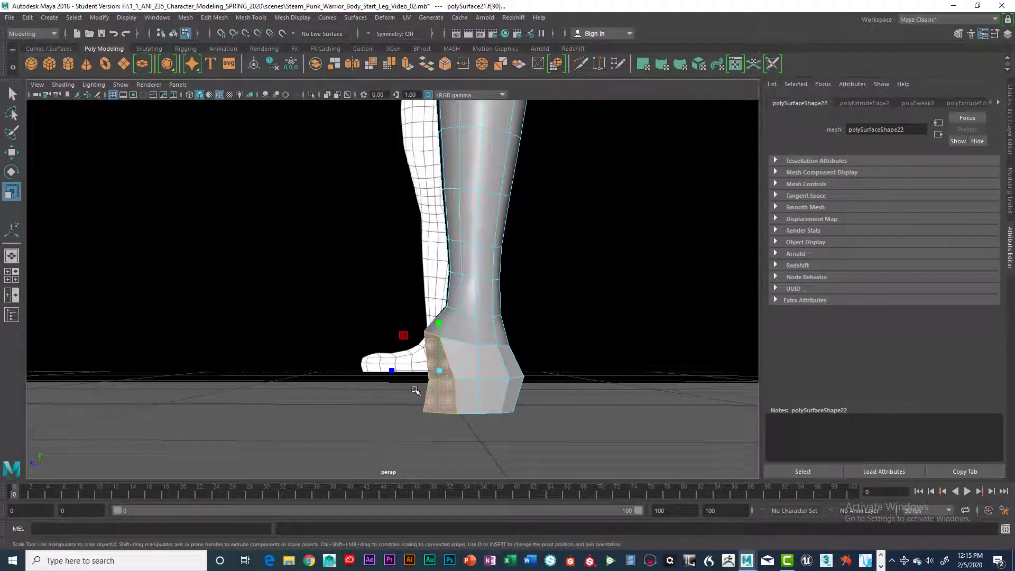
pyautogui.press('space')
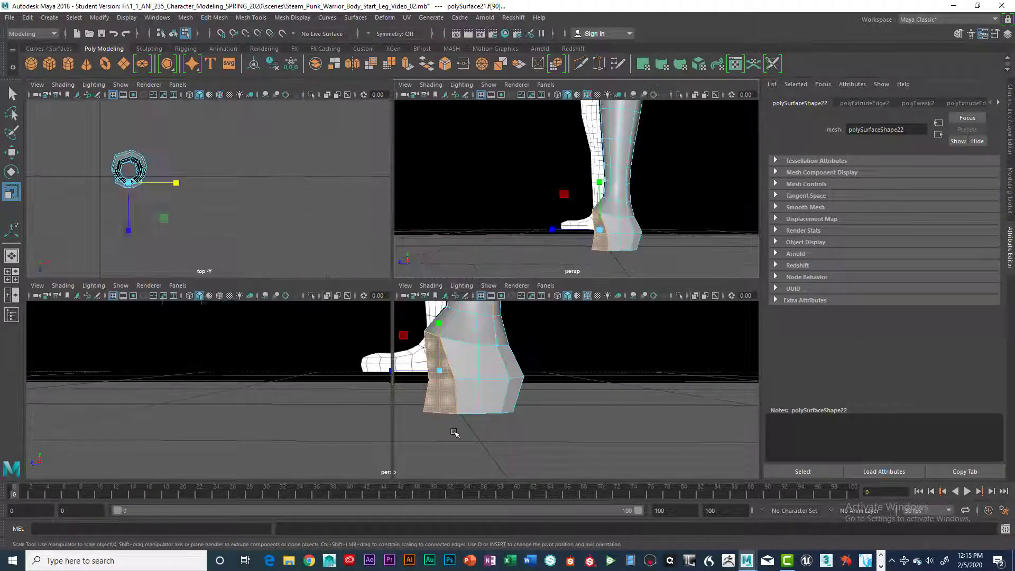
pyautogui.press('space')
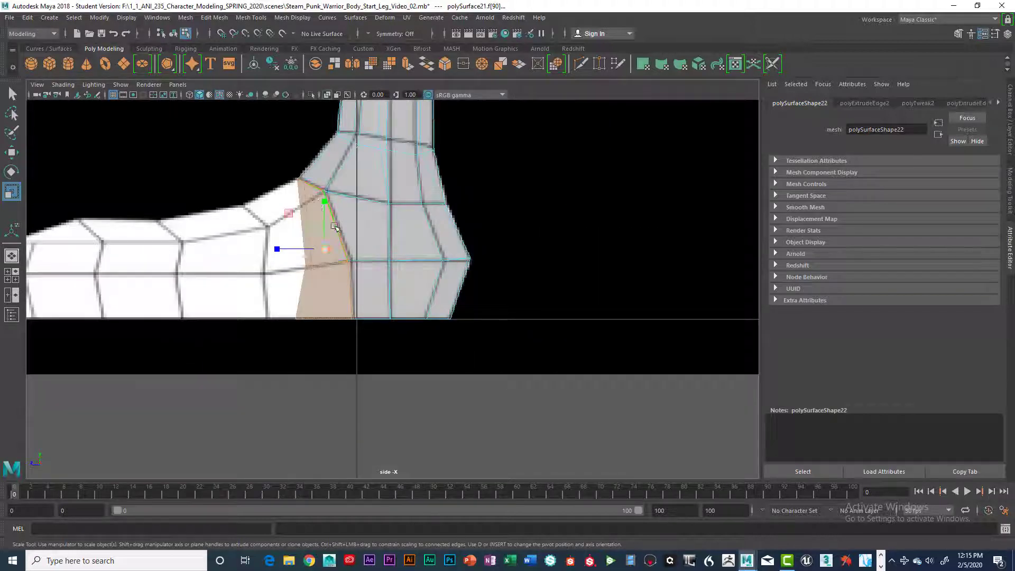
# Extrude the selected front faces of the heel forward to the next edge line of the reference foot in the side view
pyautogui.keyDown('shift'); pyautogui.click(310, 270); pyautogui.keyUp('shift')
pyautogui.keyDown('alt'); pyautogui.moveTo(190, 284); pyautogui.dragTo(249, 281, button='middle'); pyautogui.keyUp('alt')
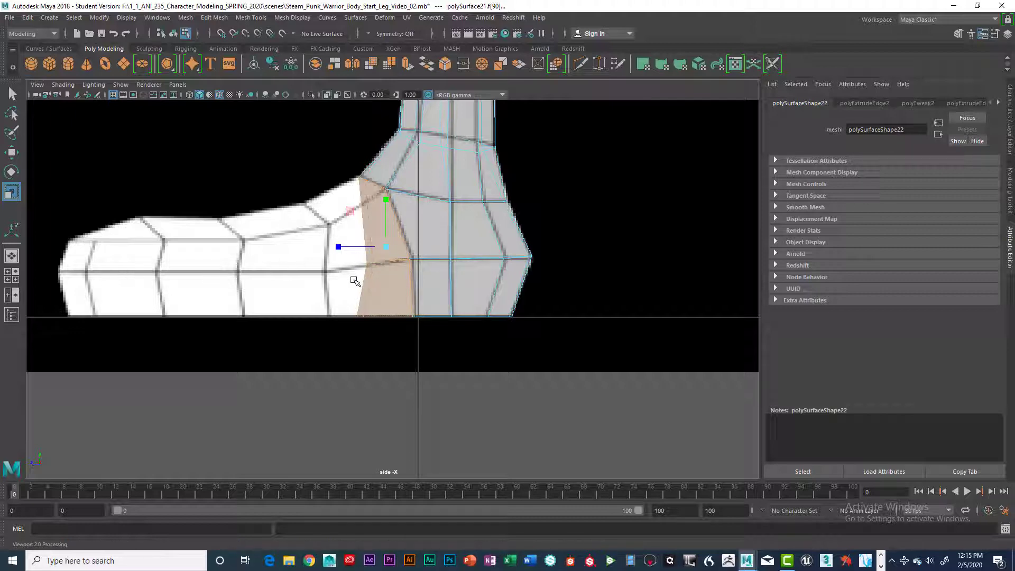
pyautogui.hotkey('ctrl', 'e')
pyautogui.press('w')
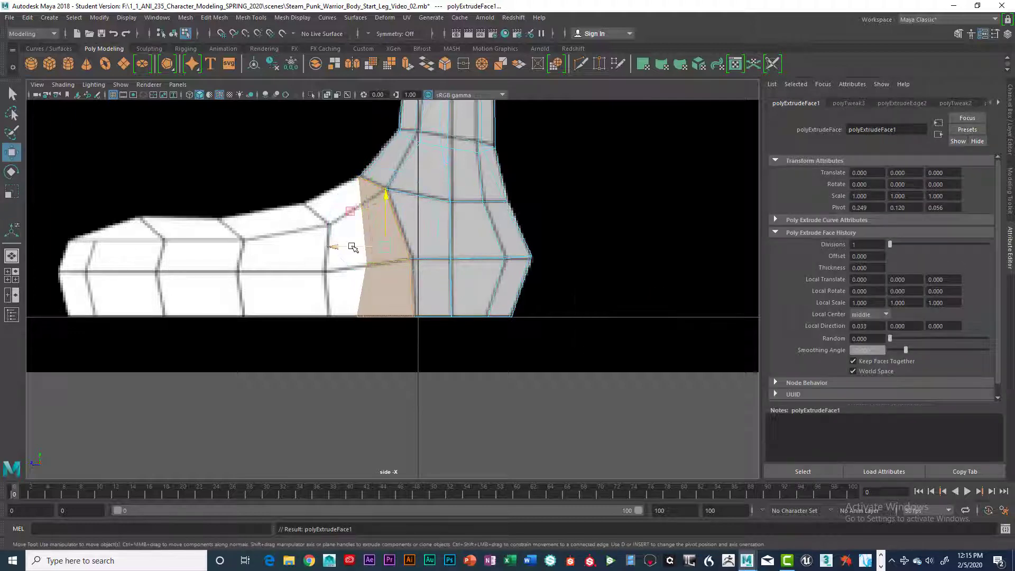
pyautogui.moveTo(351, 247); pyautogui.dragTo(270, 256)
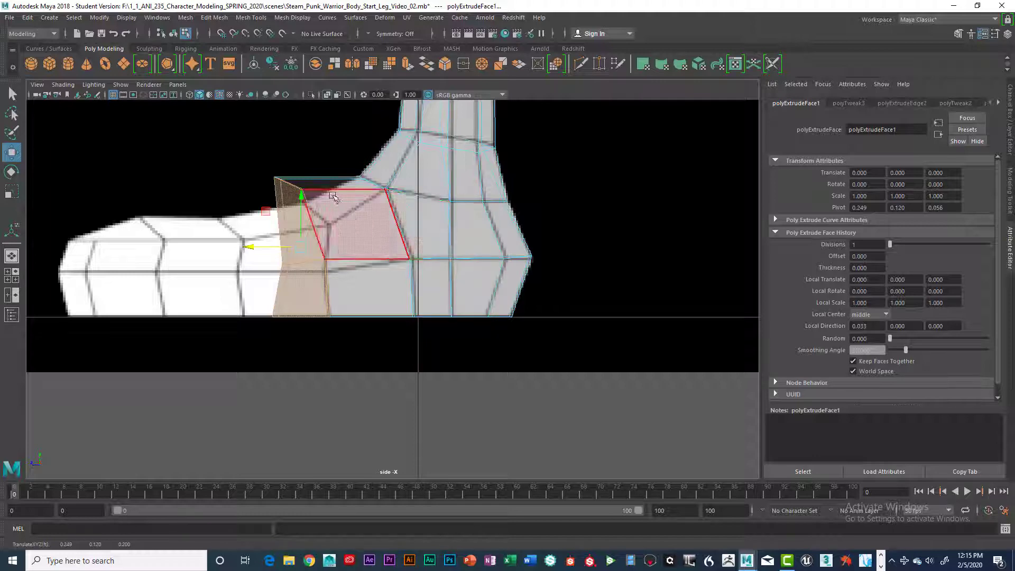
# Reposition the upper and middle vertices of the extruded front section to match the reference's instep and mid-foot edge lines
pyautogui.rightClick(317, 176)
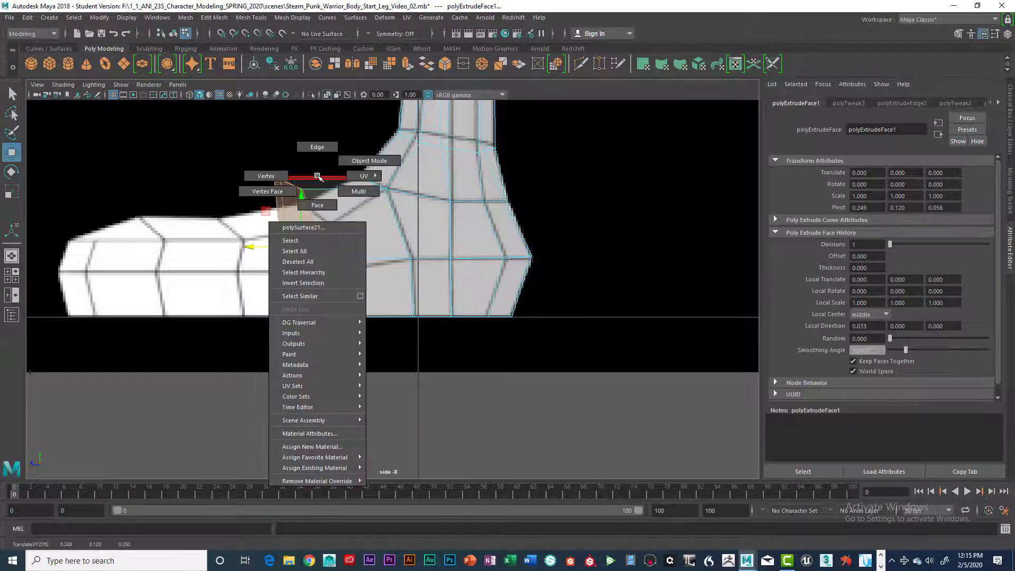
pyautogui.moveTo(310, 179); pyautogui.dragTo(267, 175, button='right')
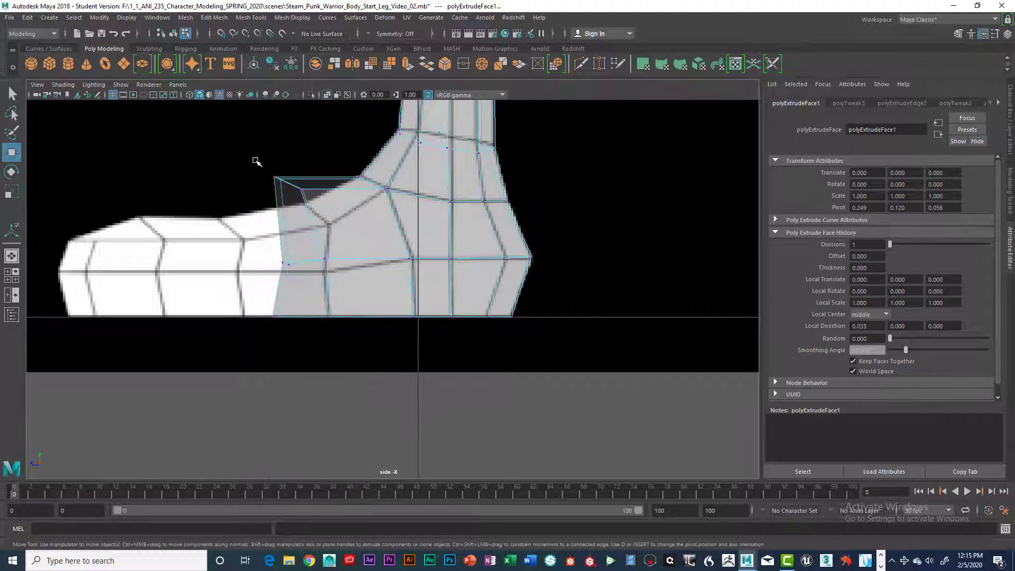
pyautogui.moveTo(256, 161); pyautogui.dragTo(315, 216)
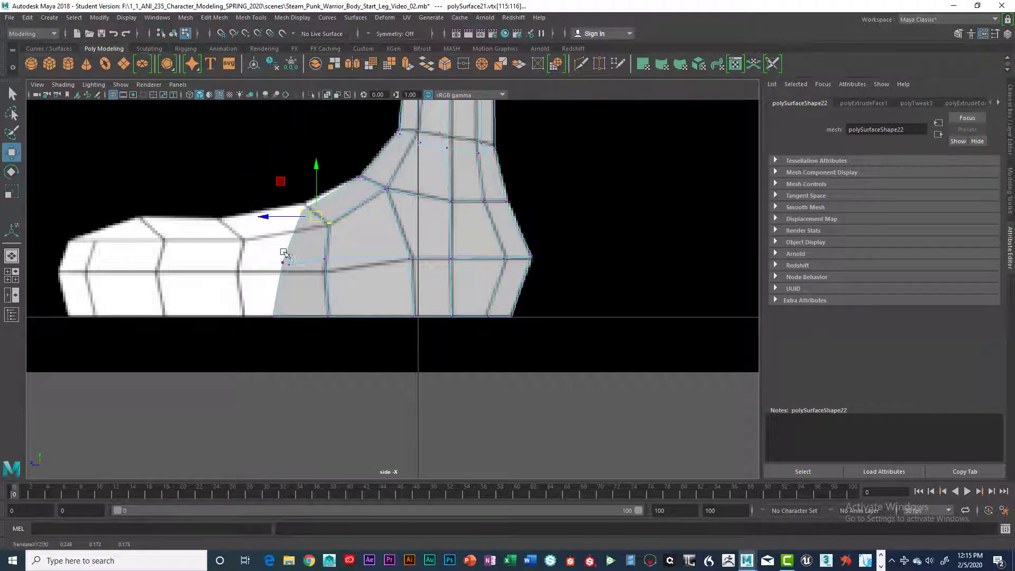
pyautogui.moveTo(283, 254); pyautogui.dragTo(308, 273)
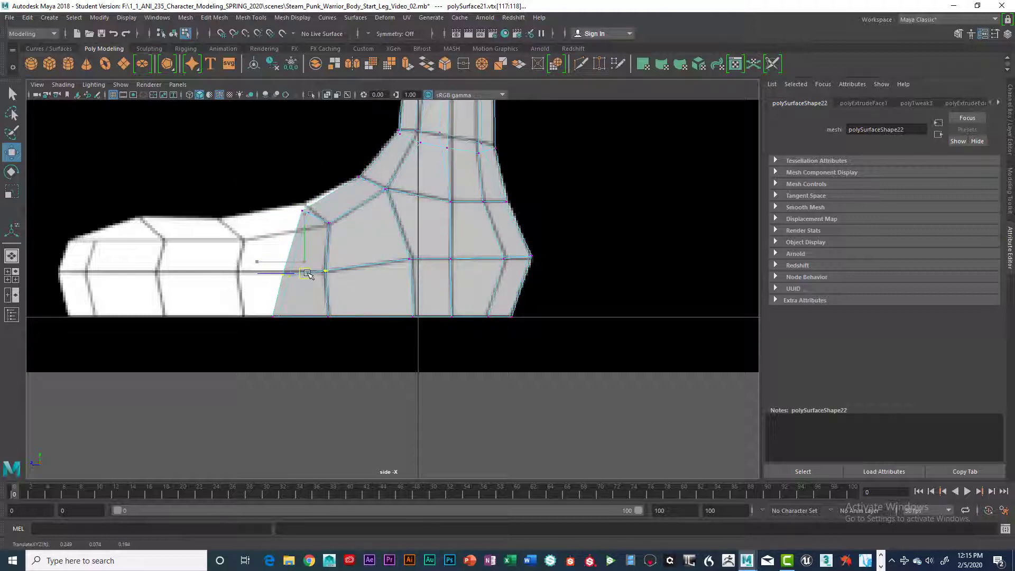
pyautogui.moveTo(307, 274); pyautogui.dragTo(307, 275)
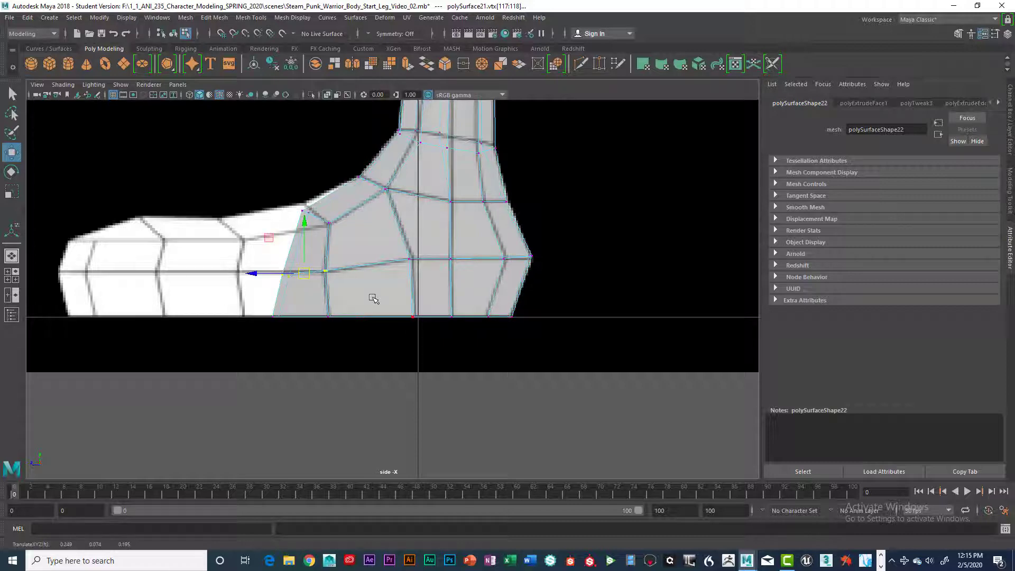
# Move the top, middle and bottom front vertices of the extruded section into a nearly vertical line below the reference's instep outline
pyautogui.click(307, 211)
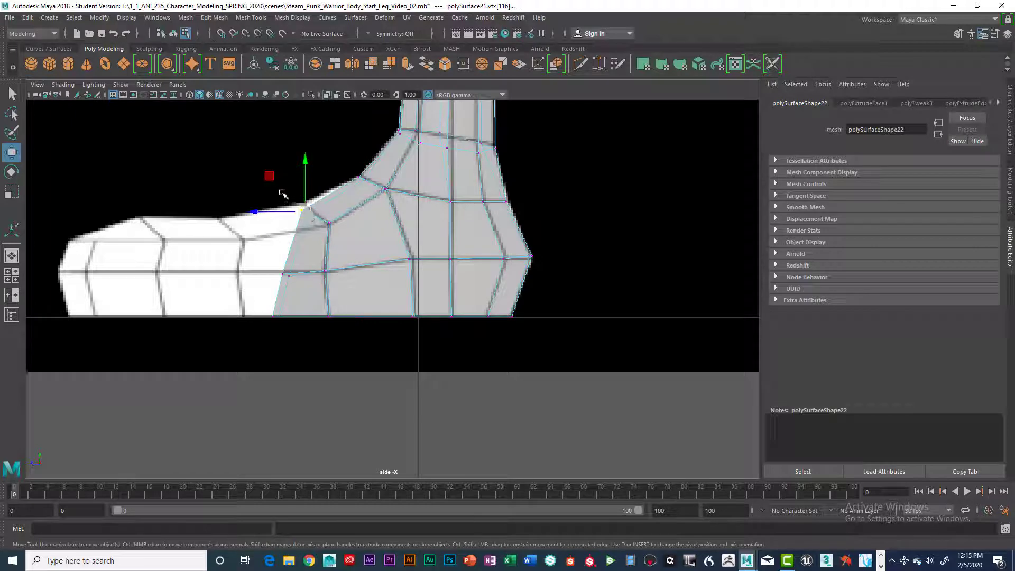
pyautogui.moveTo(283, 193); pyautogui.dragTo(300, 206)
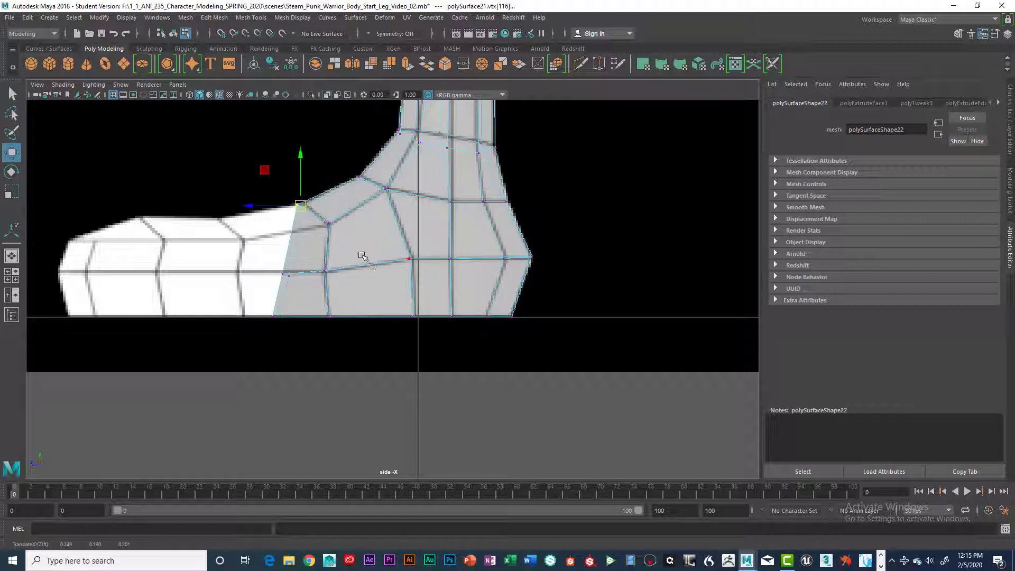
pyautogui.click(284, 275)
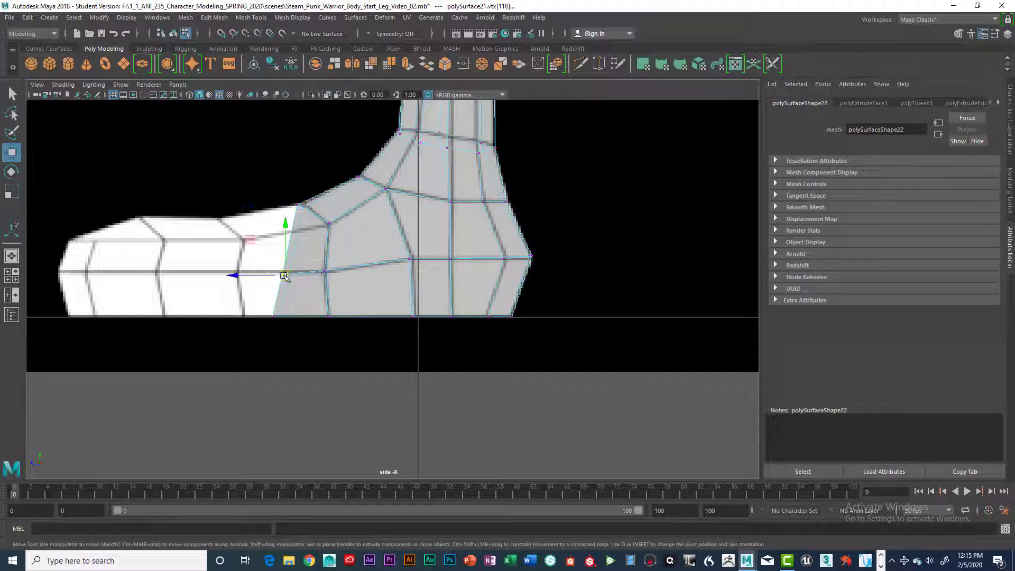
pyautogui.moveTo(285, 274)
pyautogui.mouseDown()
pyautogui.moveTo(323, 271)
pyautogui.moveTo(288, 273)
pyautogui.moveTo(303, 270)
pyautogui.mouseUp()
pyautogui.moveTo(275, 305); pyautogui.dragTo(296, 318)
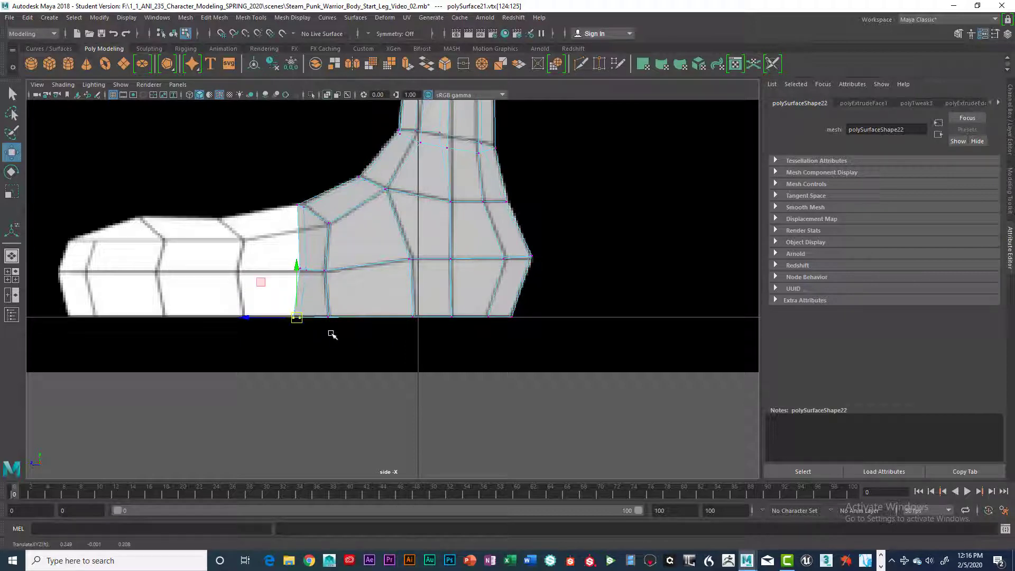
pyautogui.hotkey('ctrl', 'z')
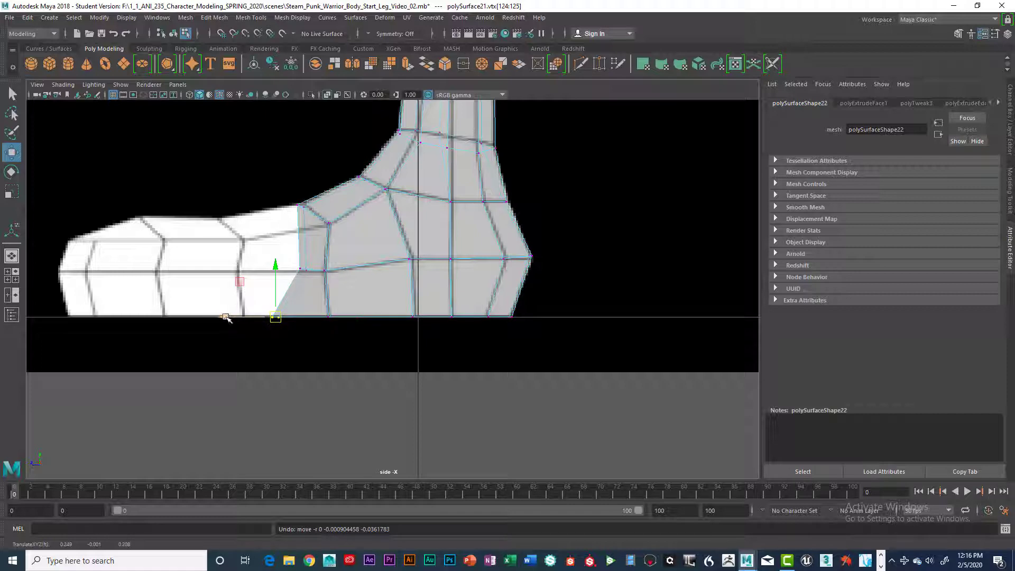
pyautogui.moveTo(227, 317); pyautogui.dragTo(251, 317)
# In the perspective view, return to face selection with the front faces of the foot block selected
pyautogui.press('space')
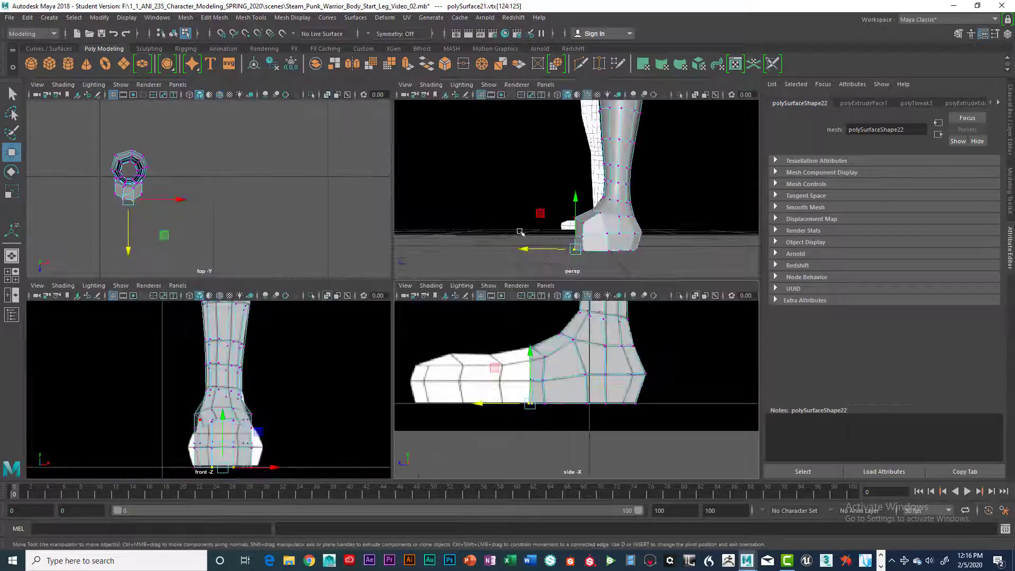
pyautogui.press('space')
pyautogui.keyDown('alt'); pyautogui.moveTo(375, 328); pyautogui.dragTo(374, 362); pyautogui.keyUp('alt')
pyautogui.press('super')
pyautogui.press('super')
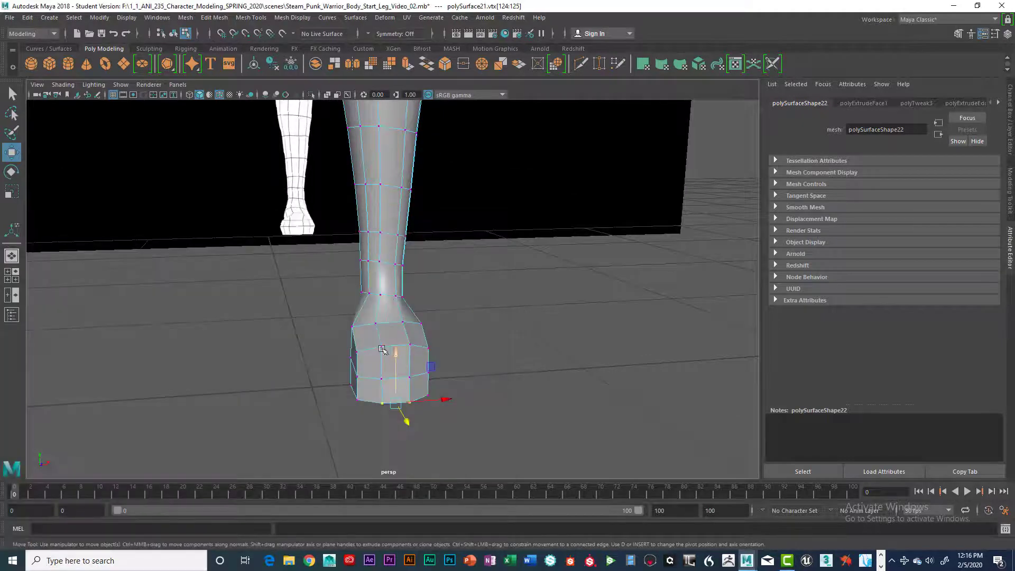
pyautogui.moveTo(369, 357); pyautogui.dragTo(369, 287, button='right')
pyautogui.click(394, 369)
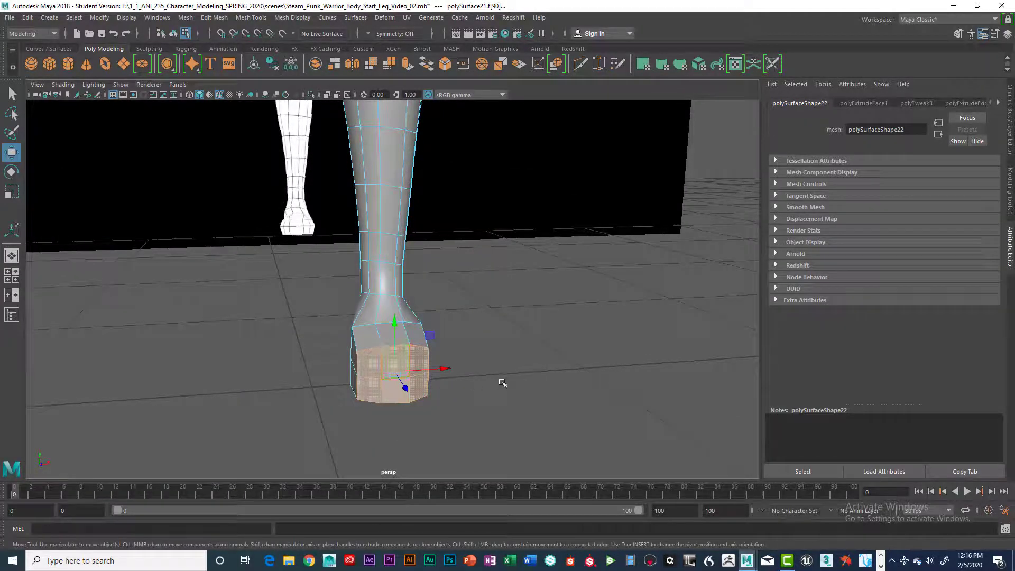
# Extrude the selected front faces forward in the side view to the reference's next mid-foot edge line
pyautogui.keyDown('alt'); pyautogui.moveTo(405, 380); pyautogui.dragTo(455, 412); pyautogui.keyUp('alt')
pyautogui.press('space')
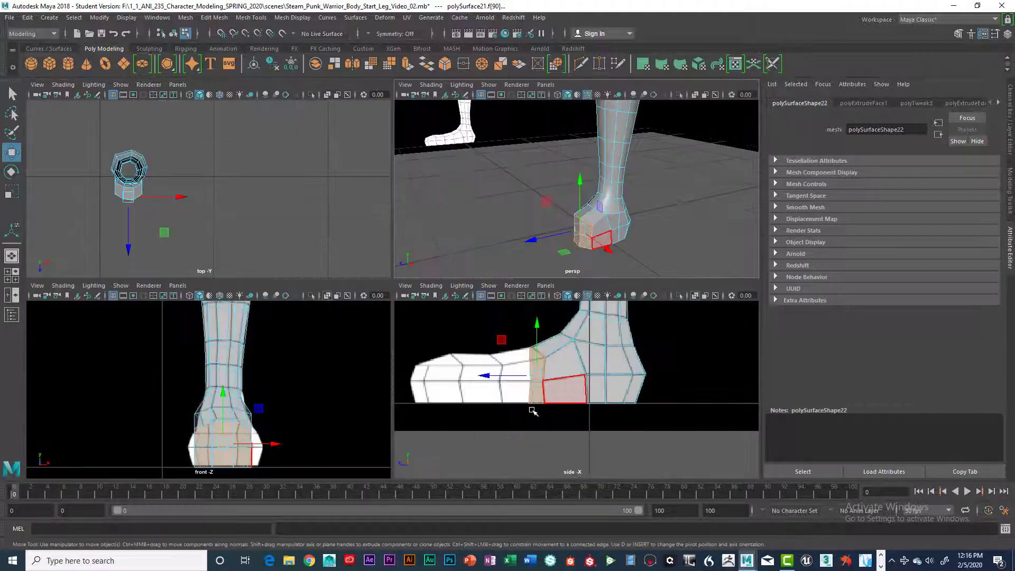
pyautogui.press('space')
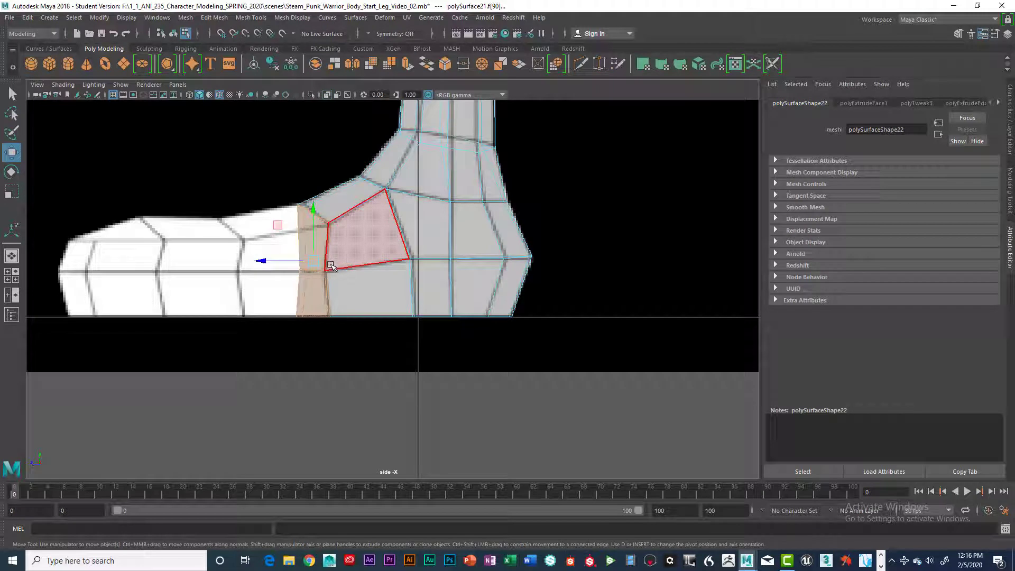
pyautogui.hotkey('ctrl', 'e')
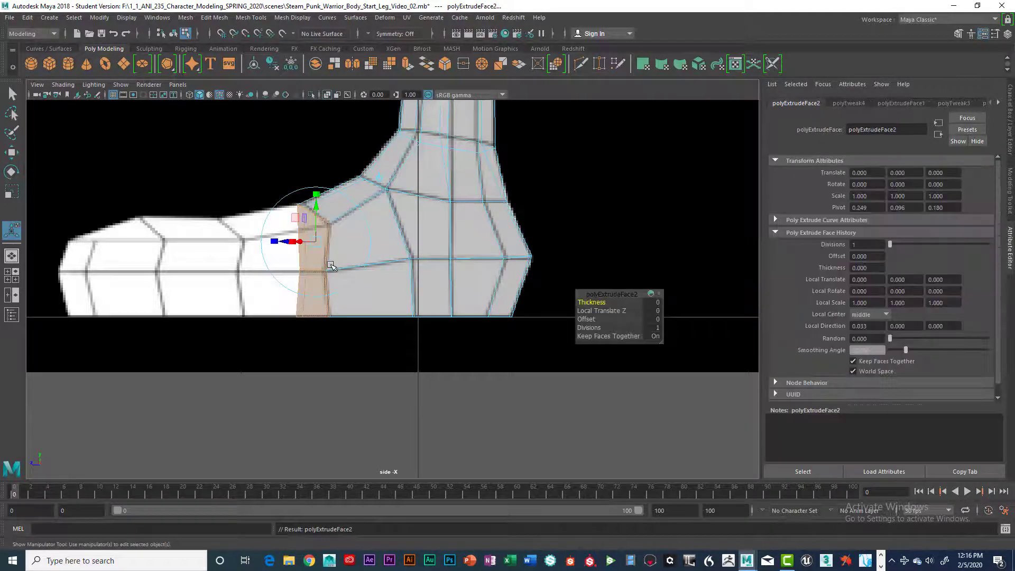
pyautogui.press('w')
pyautogui.moveTo(272, 264); pyautogui.dragTo(183, 264)
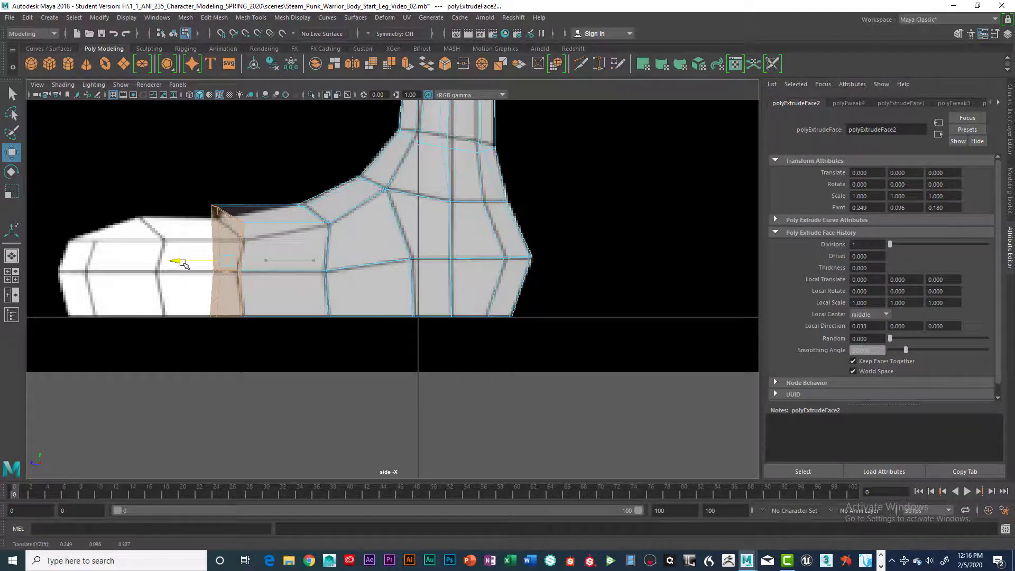
# Lower the upper front vertices of the new section onto the reference foot's top outline and upper side edge line
pyautogui.scroll(3, 179, 259)
pyautogui.scroll(2, 312, 275)
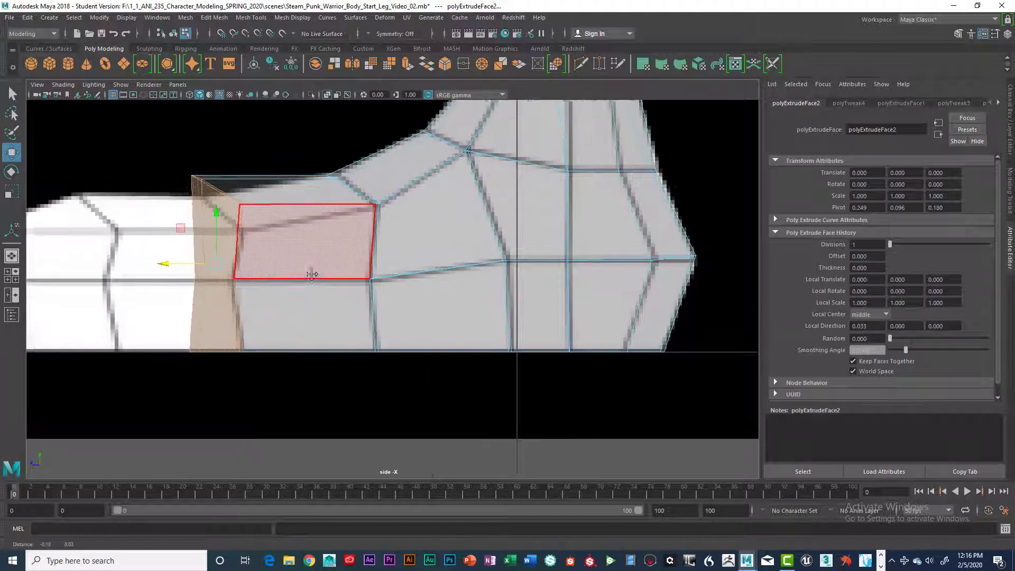
pyautogui.keyDown('alt'); pyautogui.moveTo(312, 274); pyautogui.dragTo(390, 285, button='middle'); pyautogui.keyUp('alt')
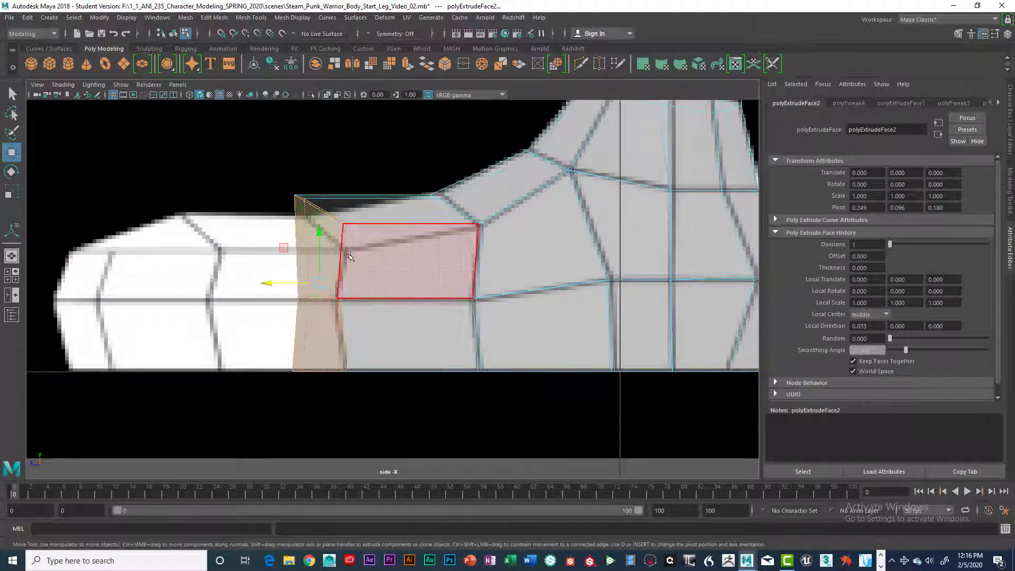
pyautogui.rightClick(312, 195)
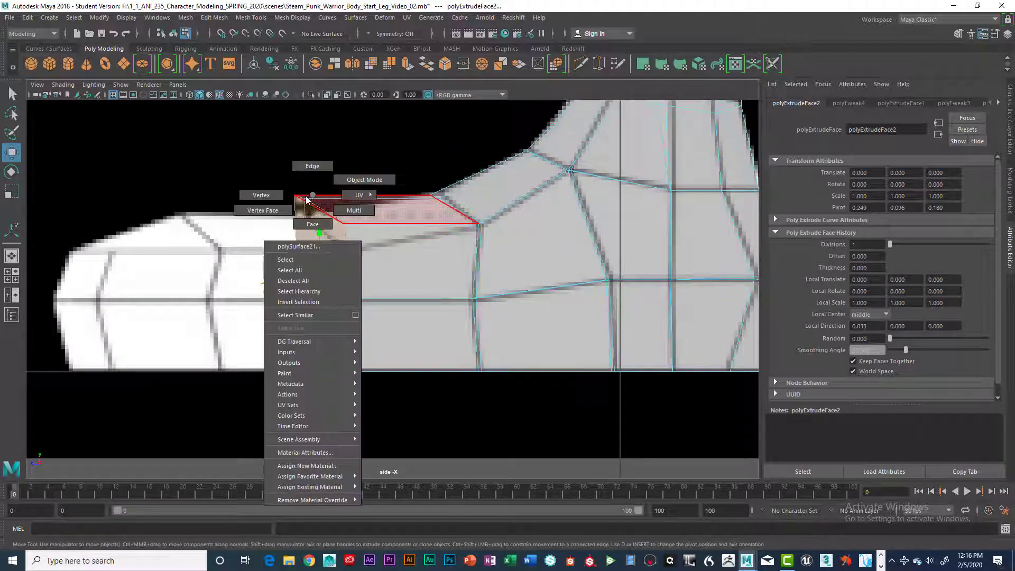
pyautogui.click(274, 200)
pyautogui.moveTo(268, 170); pyautogui.dragTo(312, 242)
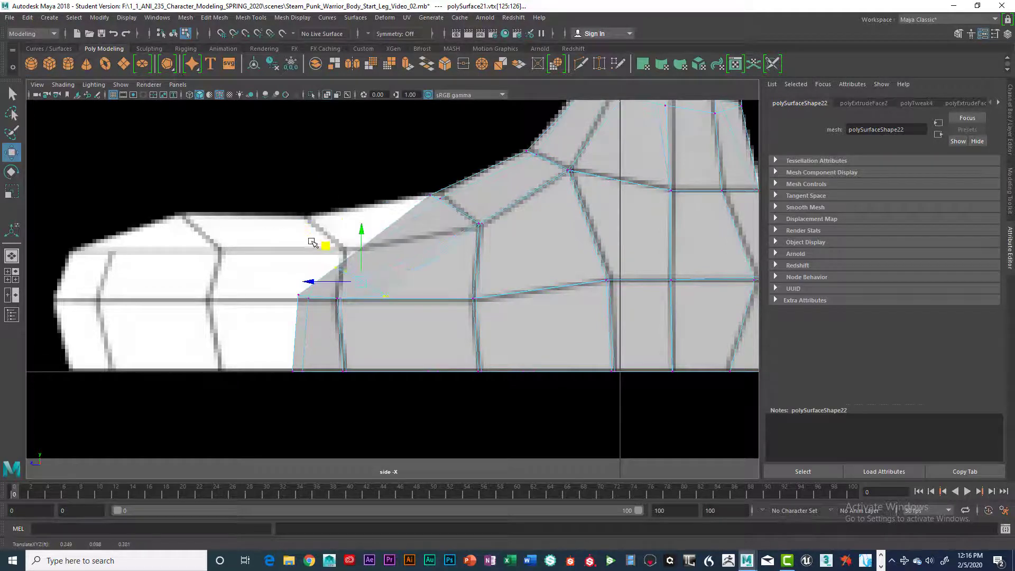
pyautogui.hotkey('ctrl', 'z')
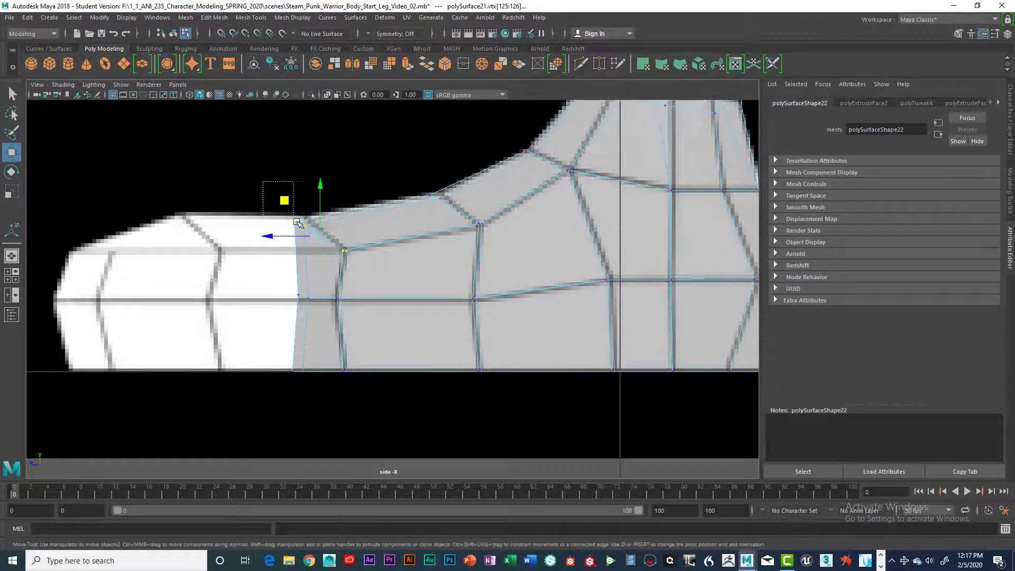
pyautogui.click(298, 222)
pyautogui.moveTo(300, 221); pyautogui.dragTo(300, 220)
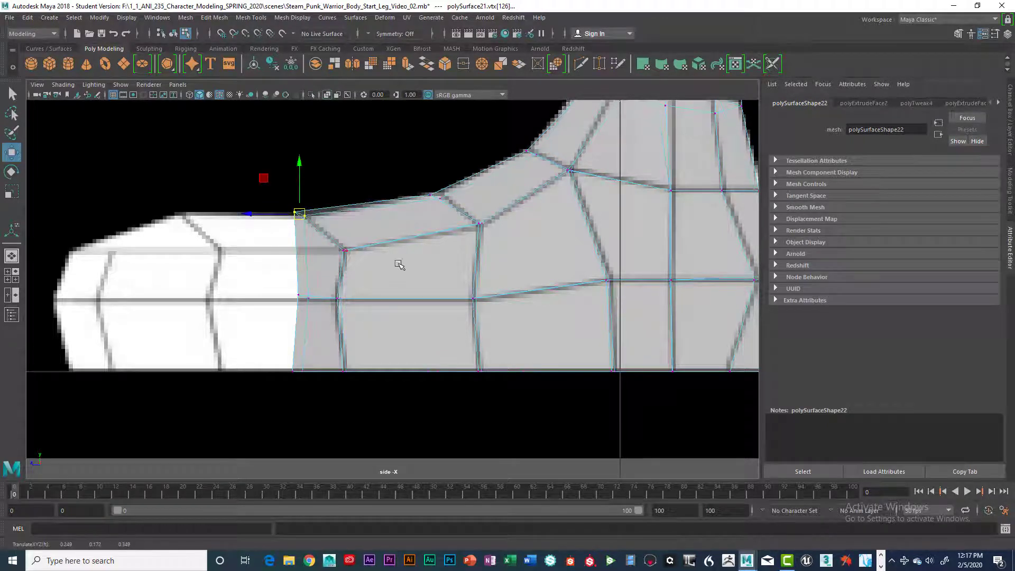
# Reselect the foot's front faces and extrude them forward in the side view to the edge line where the reference toes begin sloping down
pyautogui.press('space')
pyautogui.press('space')
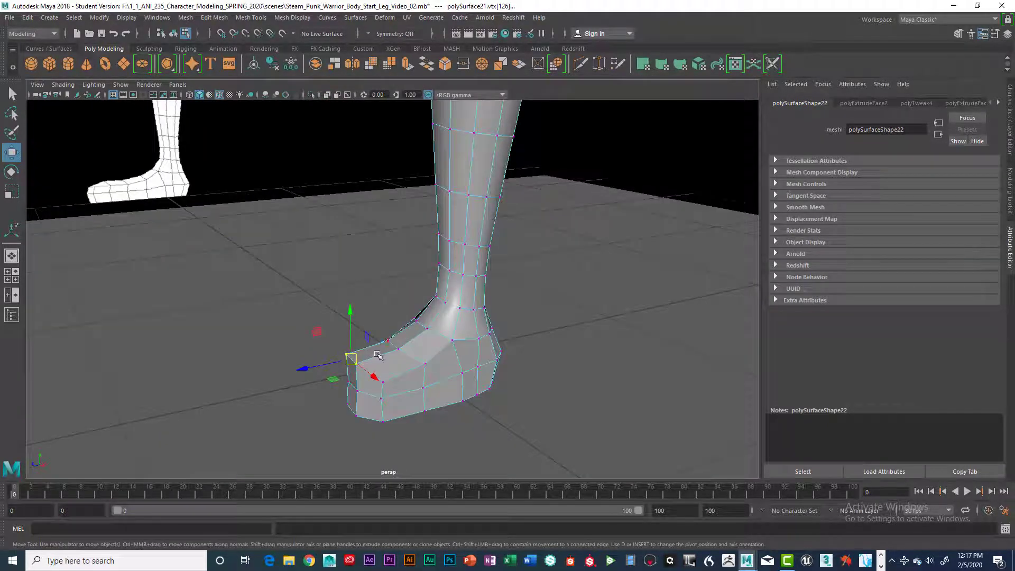
pyautogui.keyDown('alt'); pyautogui.moveTo(377, 355); pyautogui.dragTo(437, 352); pyautogui.keyUp('alt')
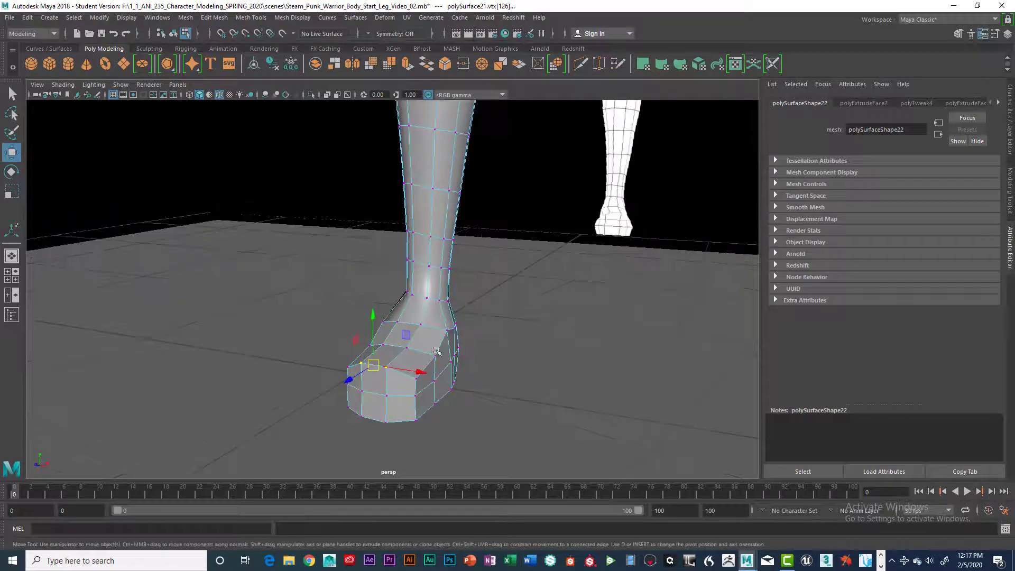
pyautogui.moveTo(429, 343); pyautogui.dragTo(429, 290, button='right')
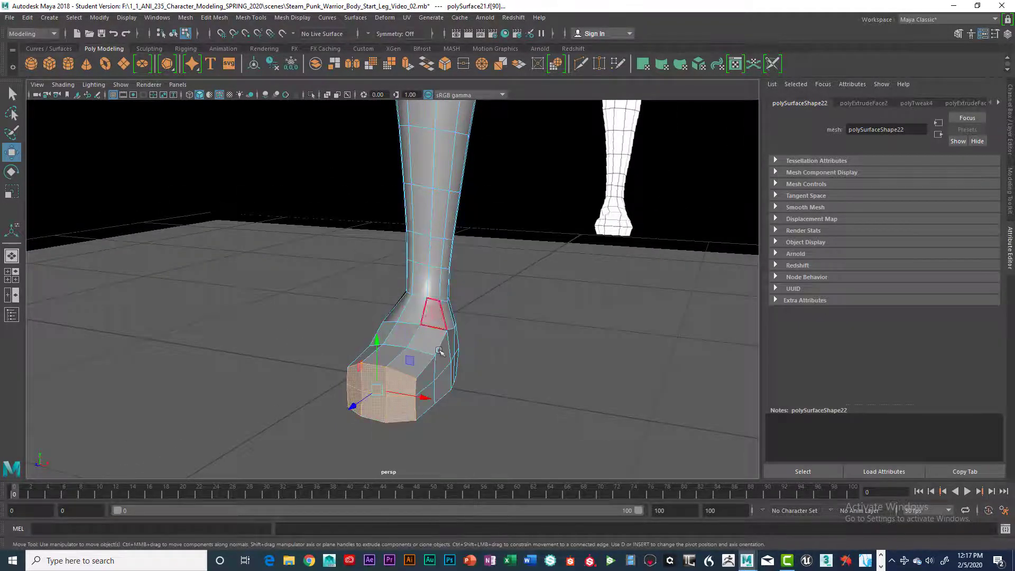
pyautogui.keyDown('alt'); pyautogui.moveTo(470, 372); pyautogui.dragTo(447, 375); pyautogui.keyUp('alt')
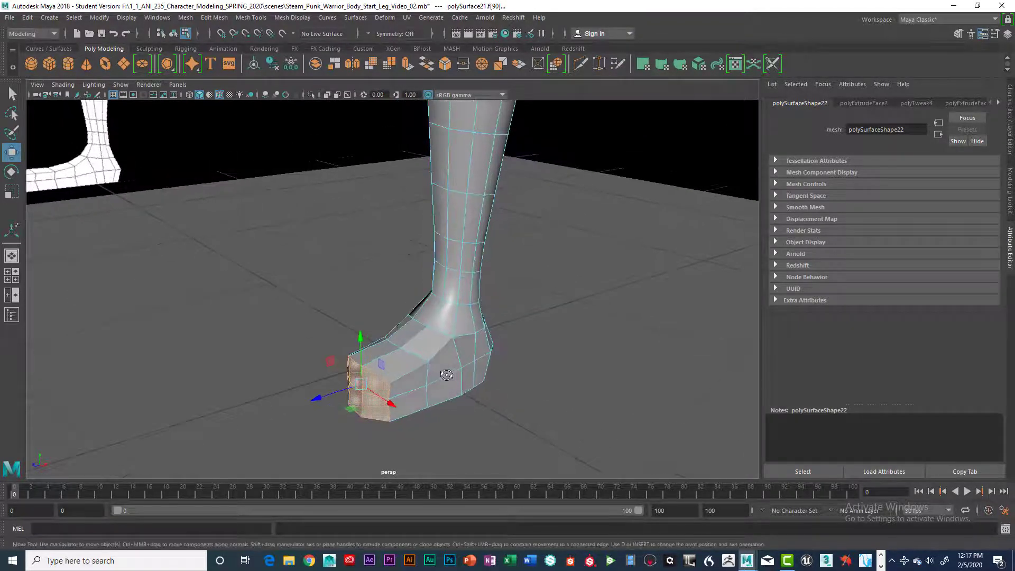
pyautogui.press('space')
pyautogui.press('space')
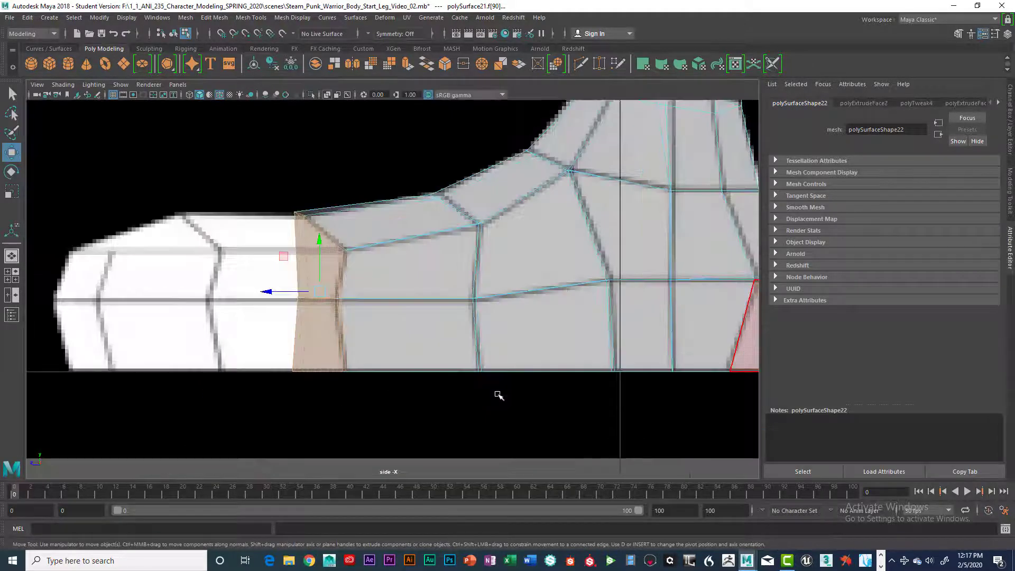
pyautogui.hotkey('ctrl', 'e')
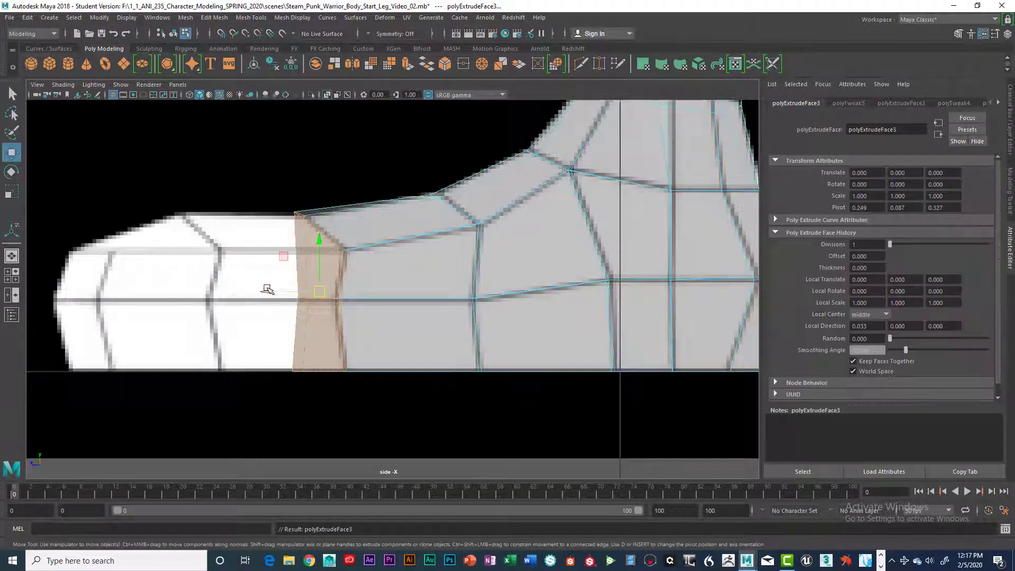
pyautogui.moveTo(267, 290); pyautogui.dragTo(142, 297)
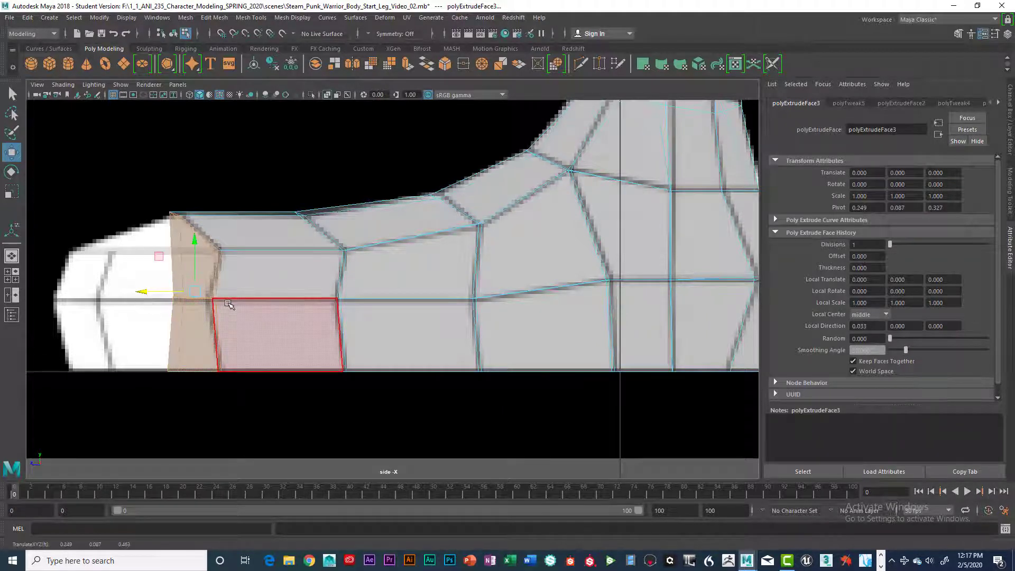
# Extrude the front faces once more, bringing them forward near the tip of the reference toes in the side view
pyautogui.press('space')
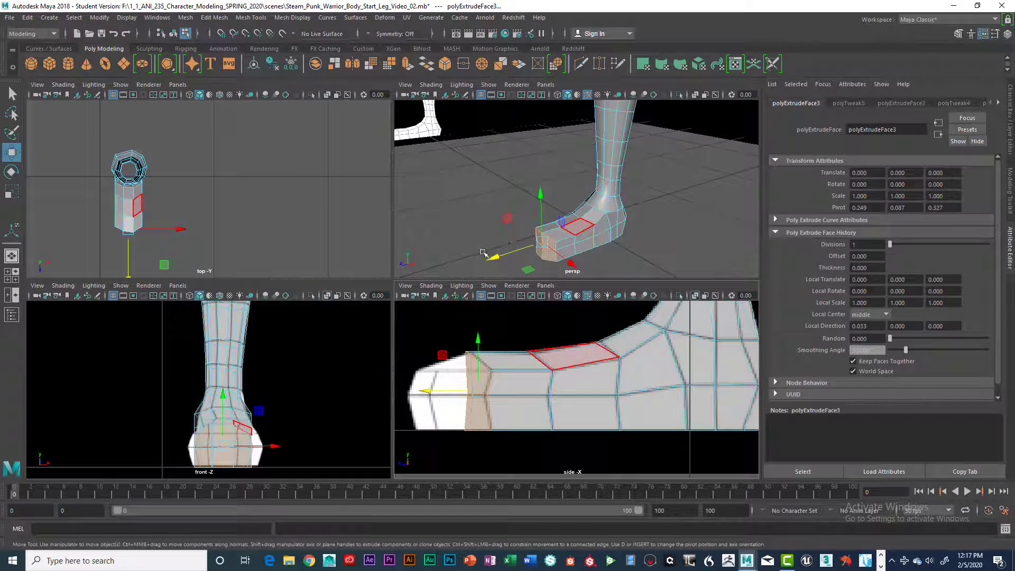
pyautogui.press('space')
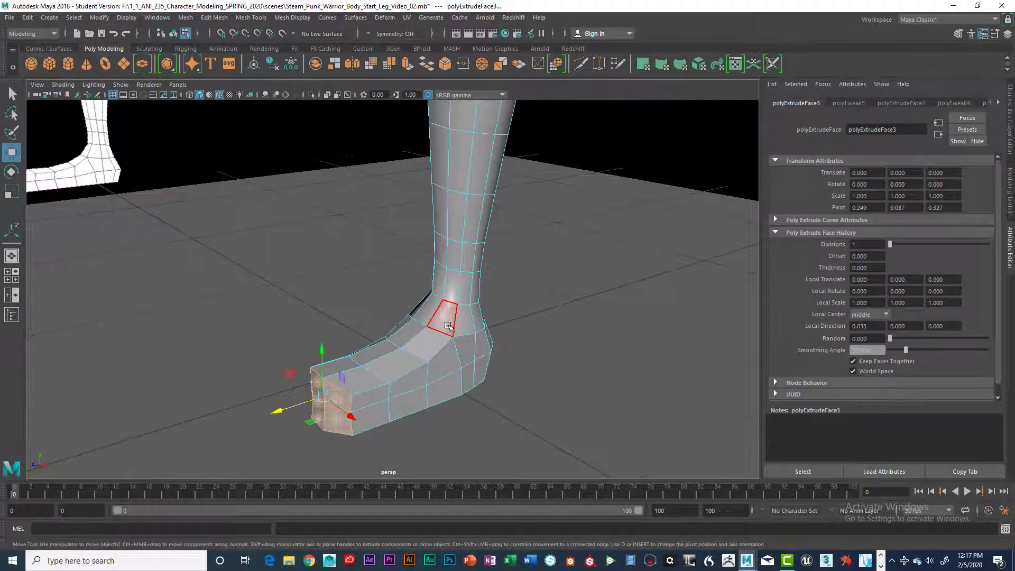
pyautogui.hotkey('ctrl', 'e')
pyautogui.press('space')
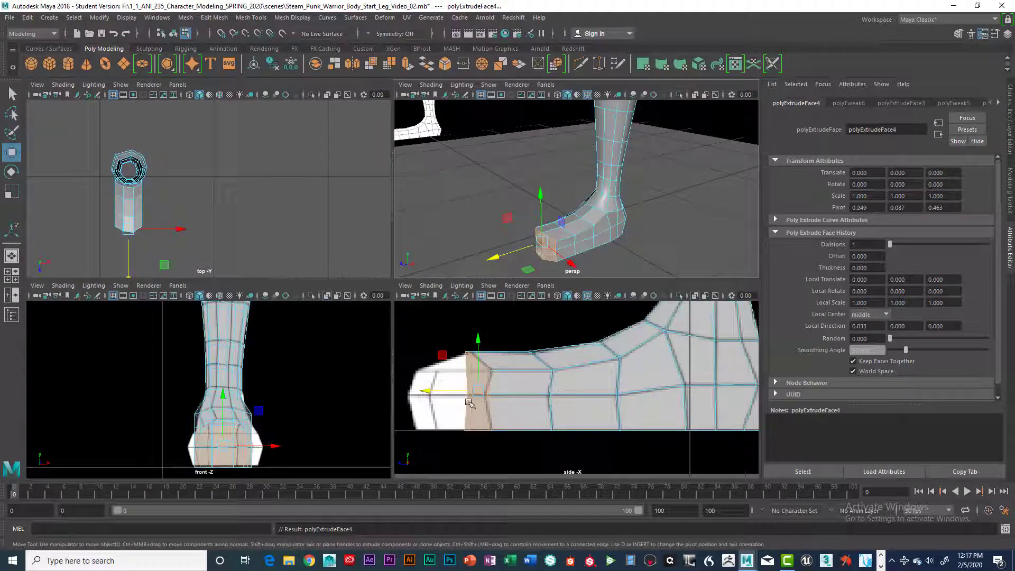
pyautogui.moveTo(435, 394); pyautogui.dragTo(381, 402)
pyautogui.press('w')
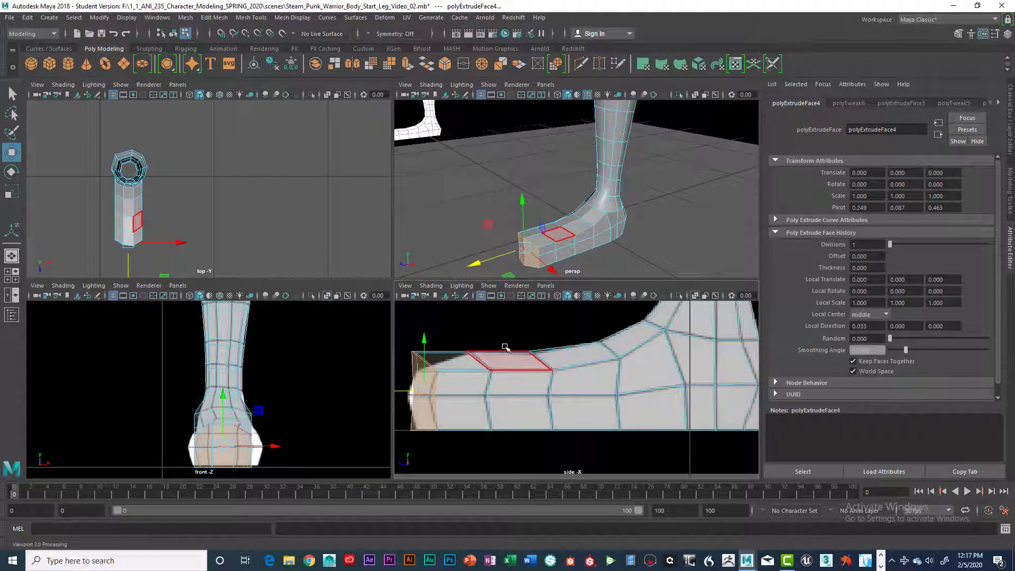
# Examine the extruded foot as a whole object from several angles in the perspective view
pyautogui.press('space')
pyautogui.keyDown('alt'); pyautogui.moveTo(460, 339); pyautogui.dragTo(392, 375); pyautogui.keyUp('alt')
pyautogui.press('super')
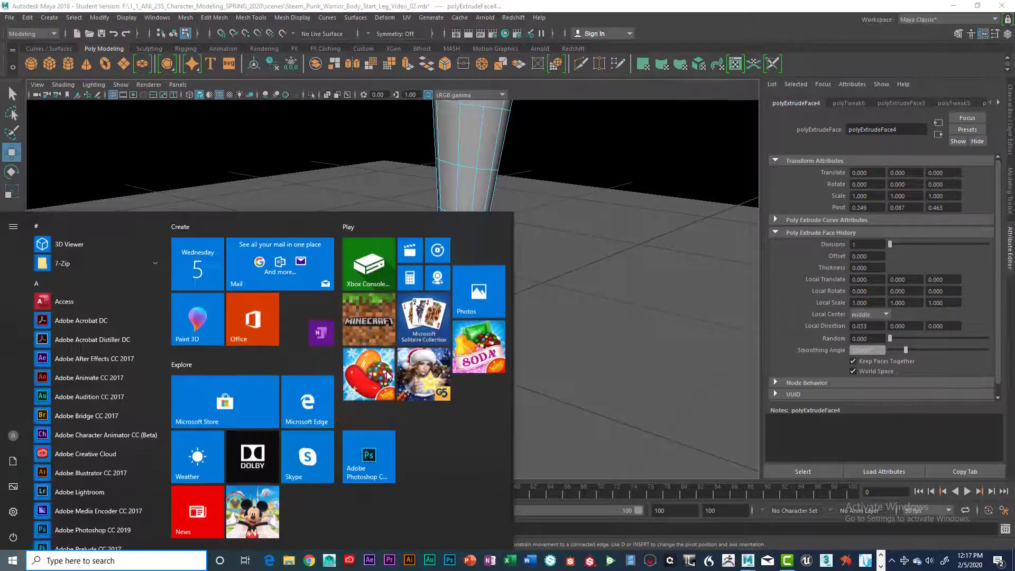
pyautogui.press('super')
pyautogui.moveTo(410, 371); pyautogui.dragTo(392, 321, button='right')
pyautogui.scroll(-2, 450, 350)
pyautogui.keyDown('alt'); pyautogui.moveTo(450, 350); pyautogui.dragTo(470, 361); pyautogui.keyUp('alt')
pyautogui.press('super')
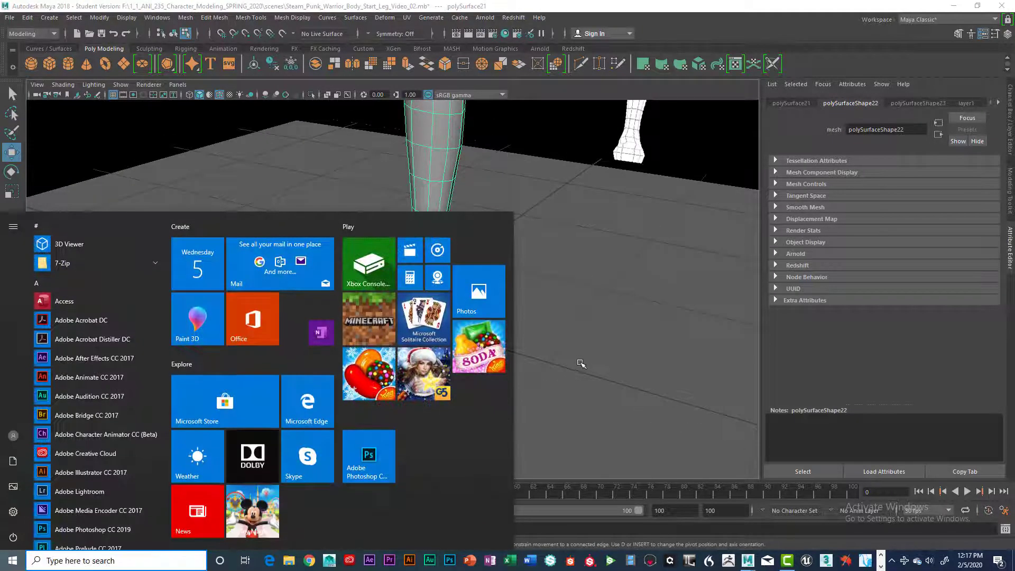
pyautogui.press('super')
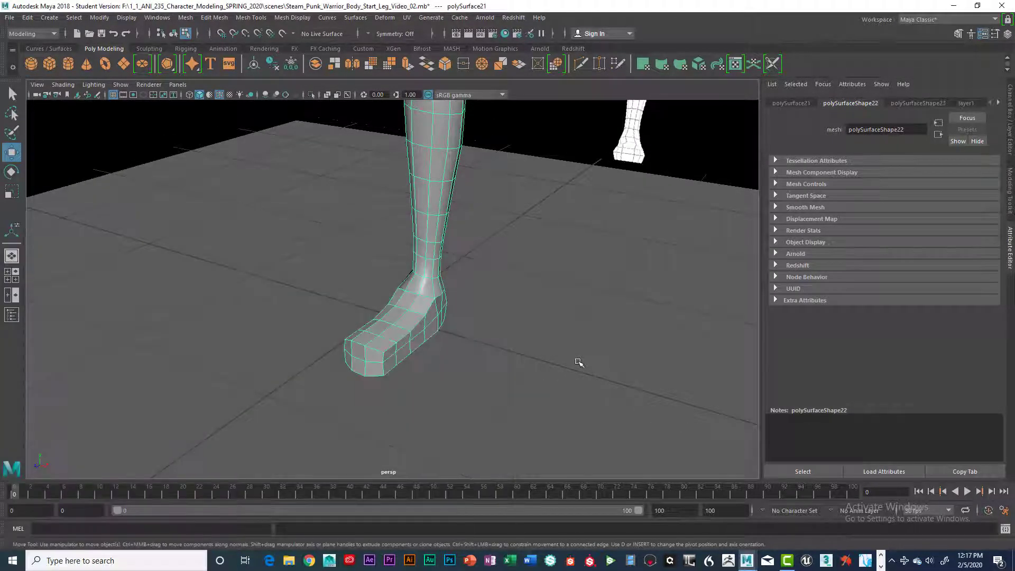
# Restore the front-face selection and make the Body_Copy02 layer visible for comparison with the foot
pyautogui.hotkey('ctrl', 'z')
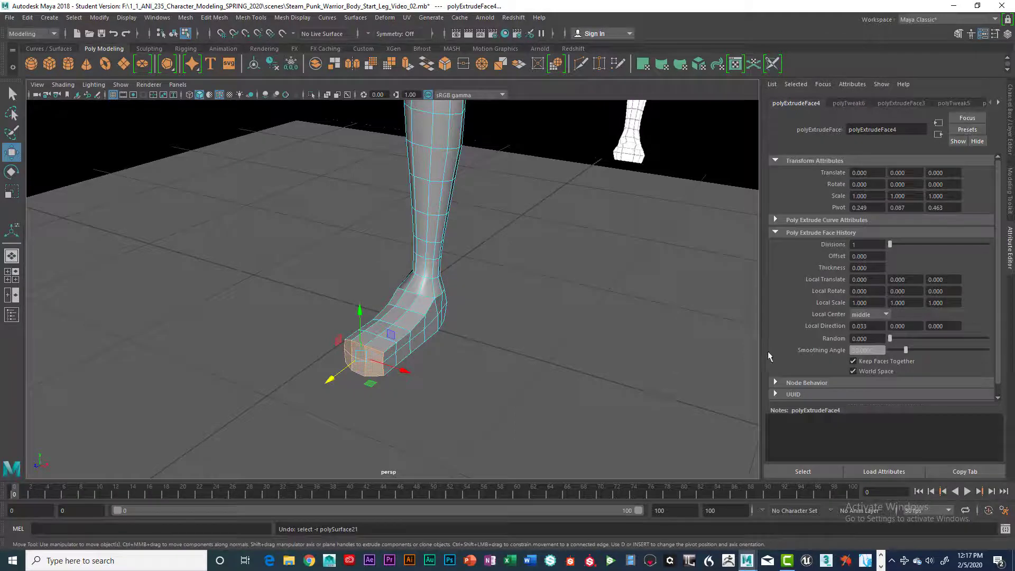
pyautogui.hotkey('ctrl', 'a')
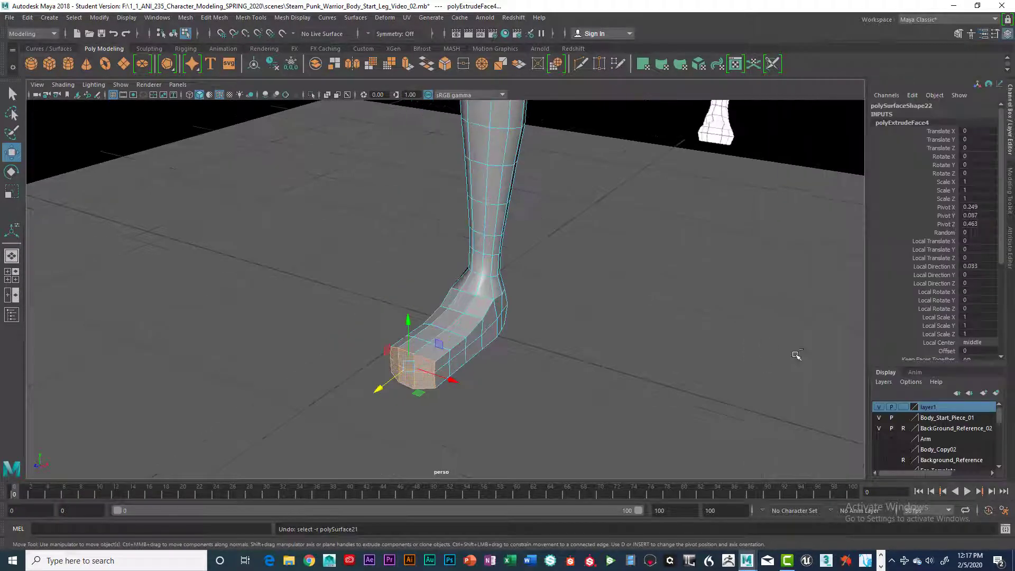
pyautogui.click(880, 449)
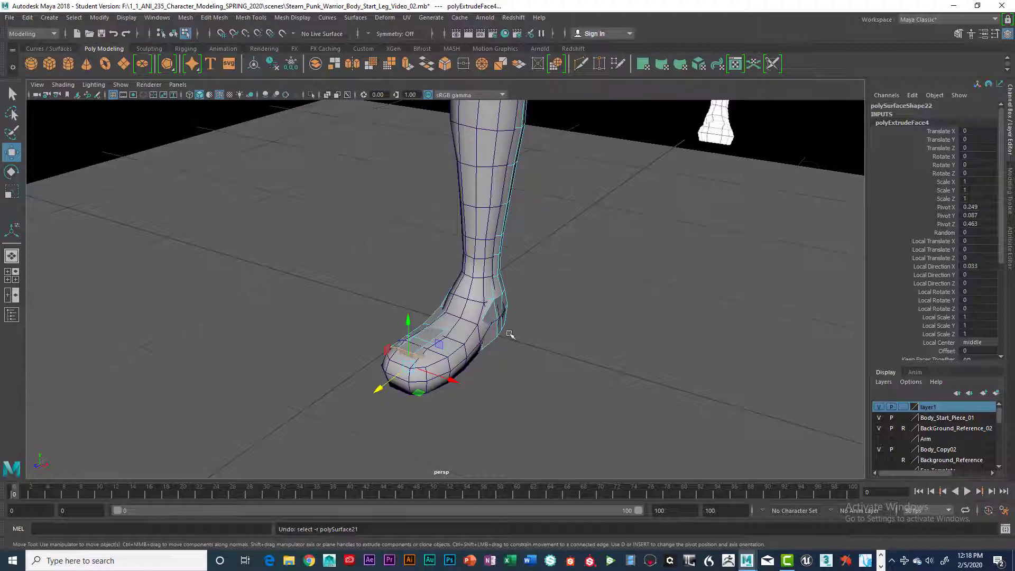
# Compare the extruded foot with the finished body copy from several angles, and hide the Body_Copy02 layer
pyautogui.scroll(2, 504, 379)
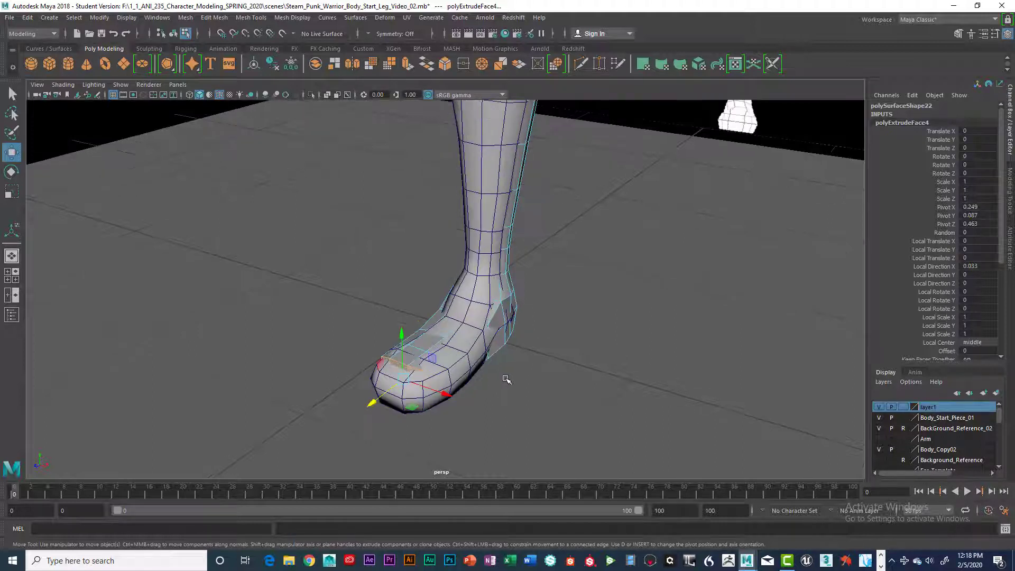
pyautogui.scroll(2, 506, 379)
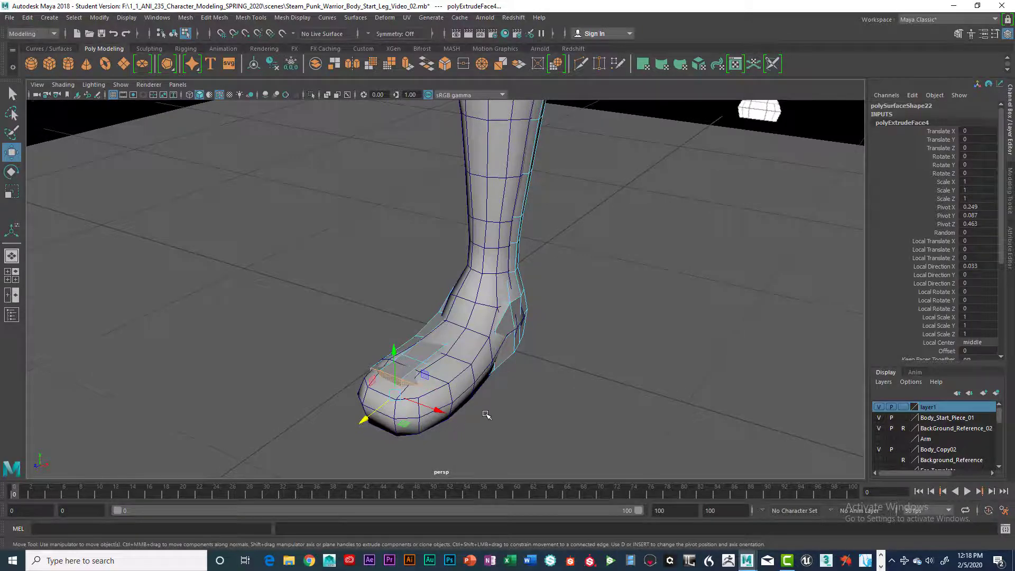
pyautogui.keyDown('alt'); pyautogui.moveTo(487, 415); pyautogui.dragTo(576, 396); pyautogui.keyUp('alt')
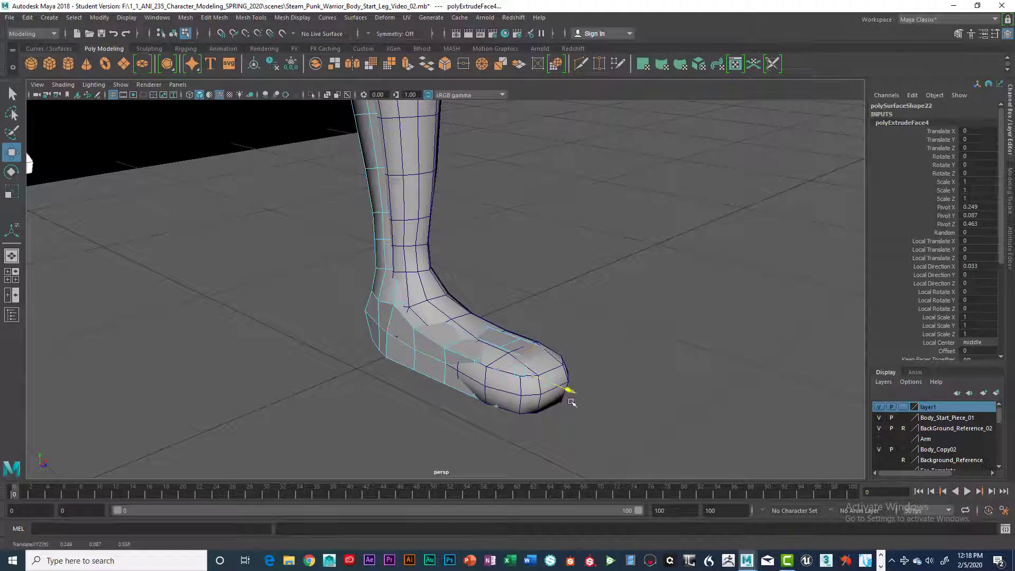
pyautogui.keyDown('alt'); pyautogui.moveTo(583, 409); pyautogui.dragTo(416, 411); pyautogui.keyUp('alt')
pyautogui.keyDown('alt'); pyautogui.moveTo(789, 429); pyautogui.dragTo(705, 390); pyautogui.keyUp('alt')
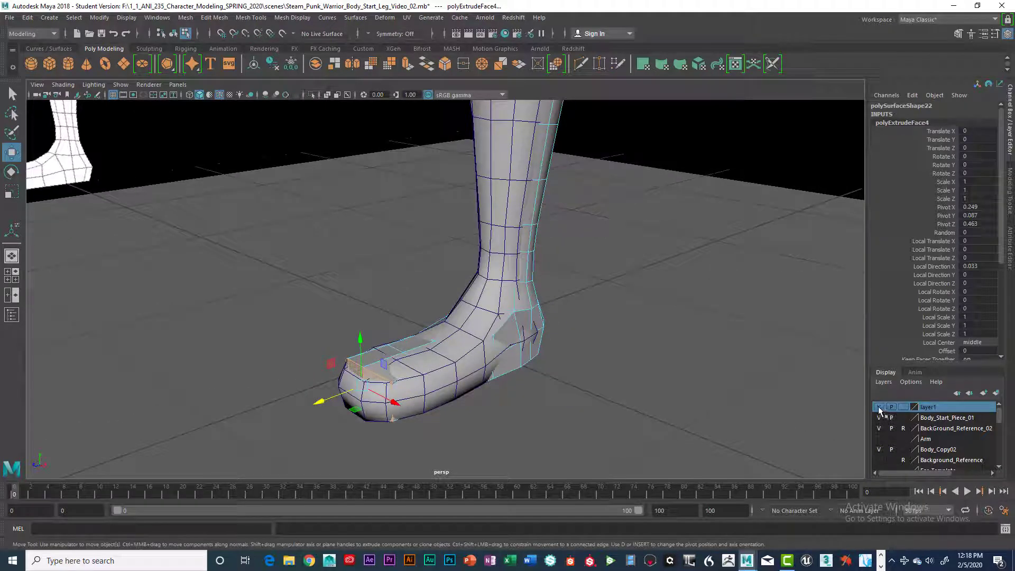
pyautogui.click(879, 449)
# Pull the selected front faces back in the side view so they line up with the tip of the reference toes
pyautogui.keyDown('alt'); pyautogui.moveTo(675, 410); pyautogui.dragTo(654, 404); pyautogui.keyUp('alt')
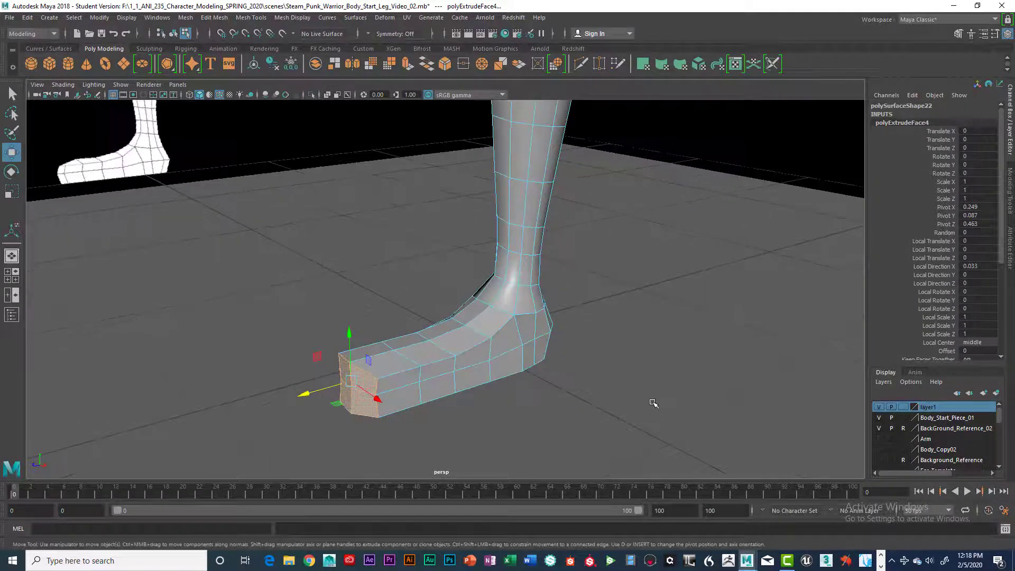
pyautogui.press('space')
pyautogui.press('space')
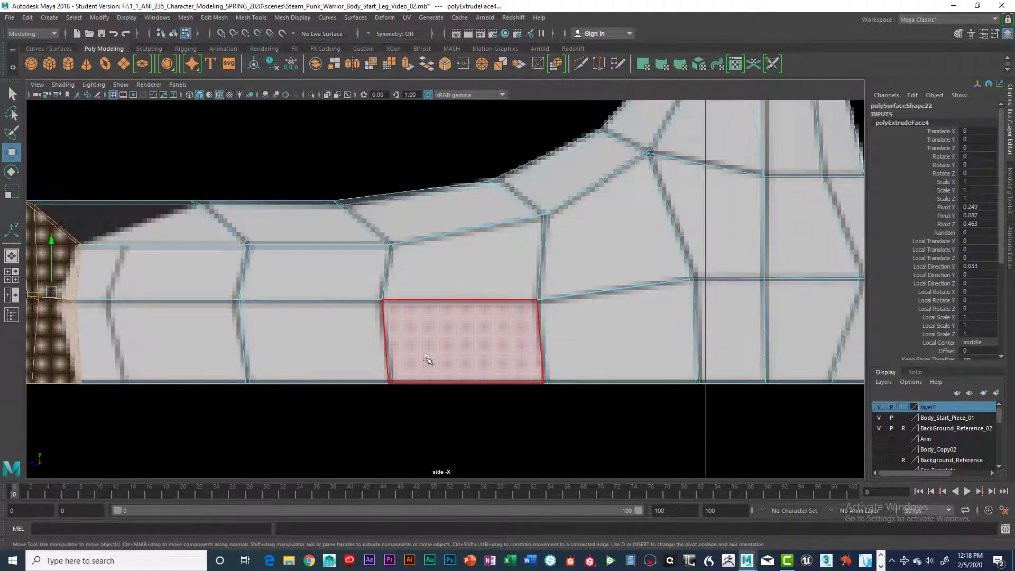
pyautogui.scroll(-1, 405, 361)
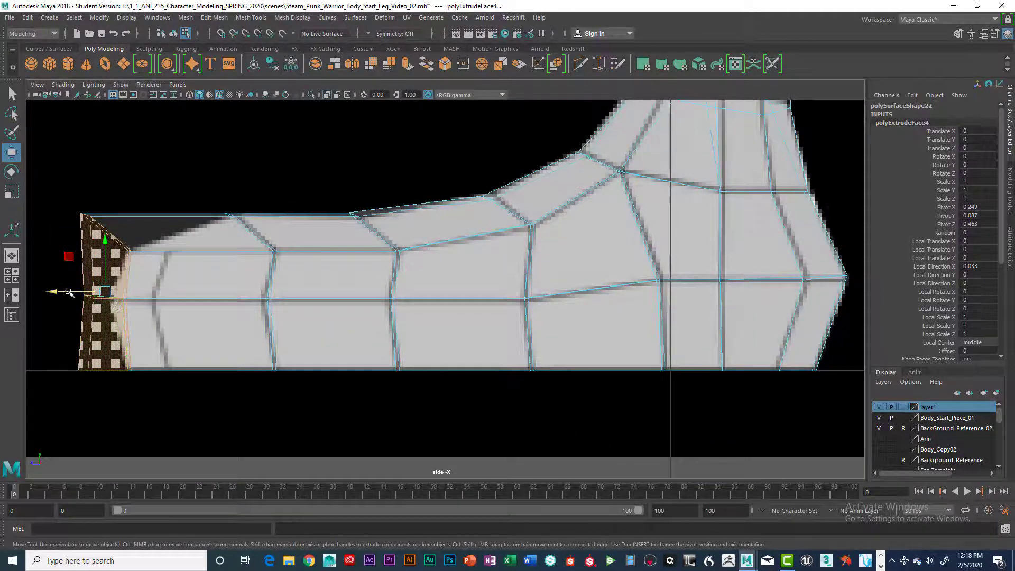
pyautogui.moveTo(69, 293); pyautogui.dragTo(103, 307)
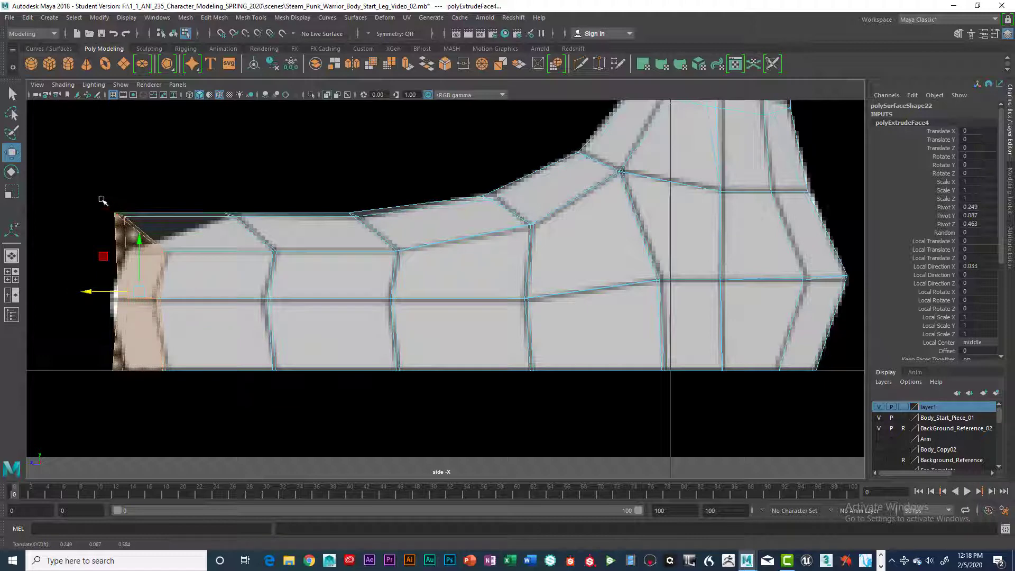
# Move the front end's upper, middle and bottom vertices in the side view to match the reference toe outline
pyautogui.moveTo(117, 207); pyautogui.dragTo(77, 210, button='right')
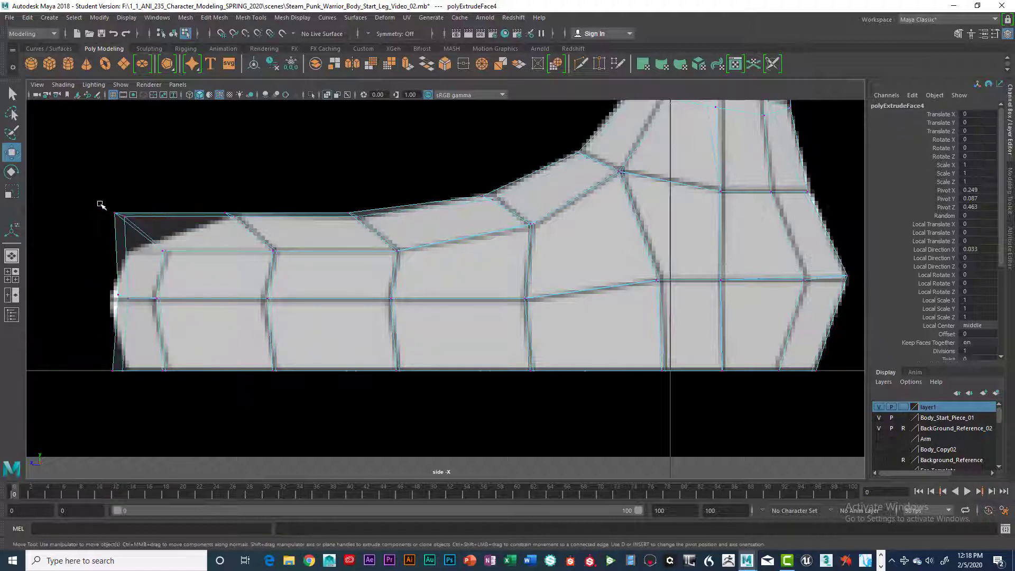
pyautogui.moveTo(109, 208); pyautogui.dragTo(128, 255)
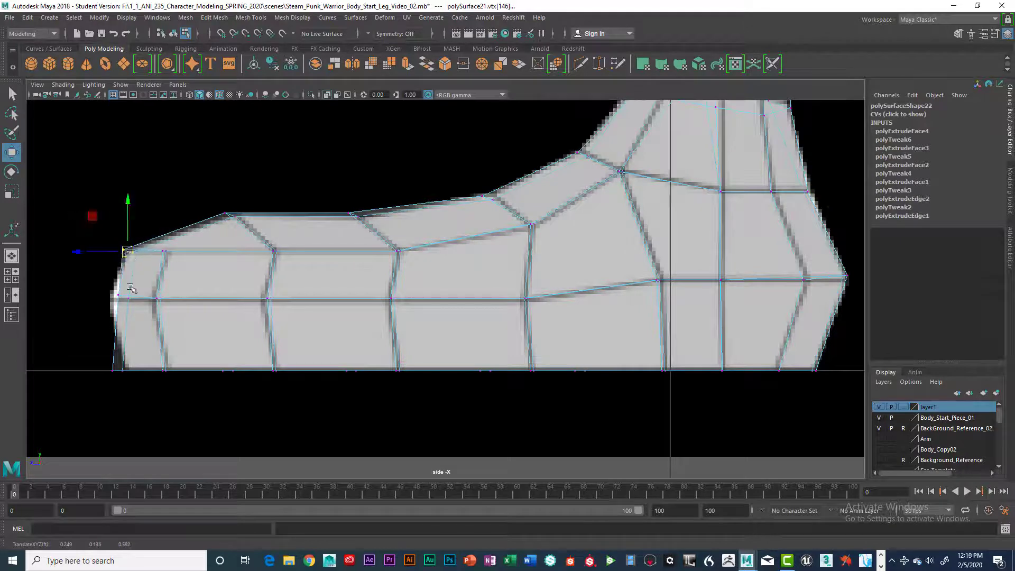
pyautogui.click(118, 300)
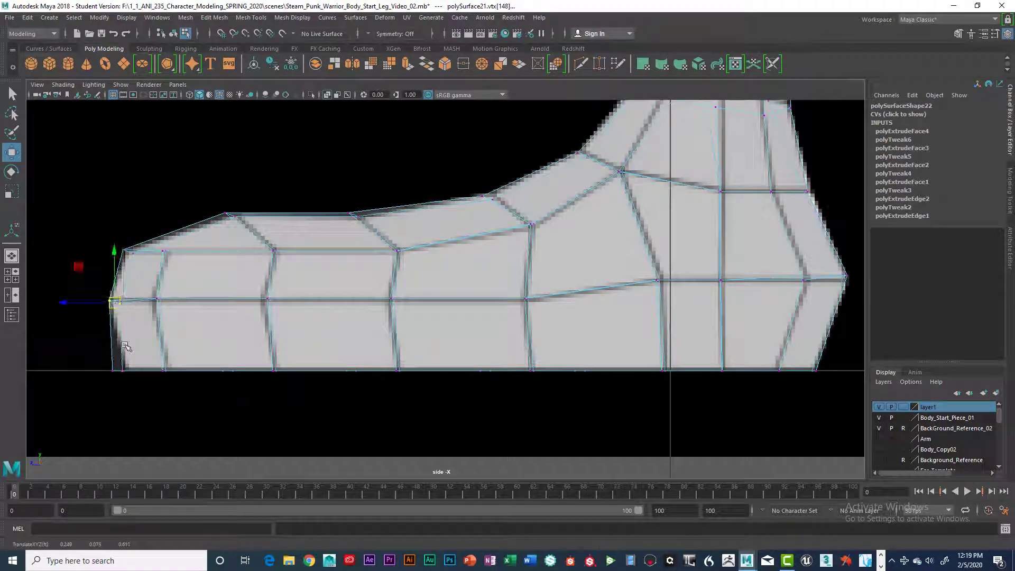
pyautogui.moveTo(152, 385); pyautogui.dragTo(135, 370)
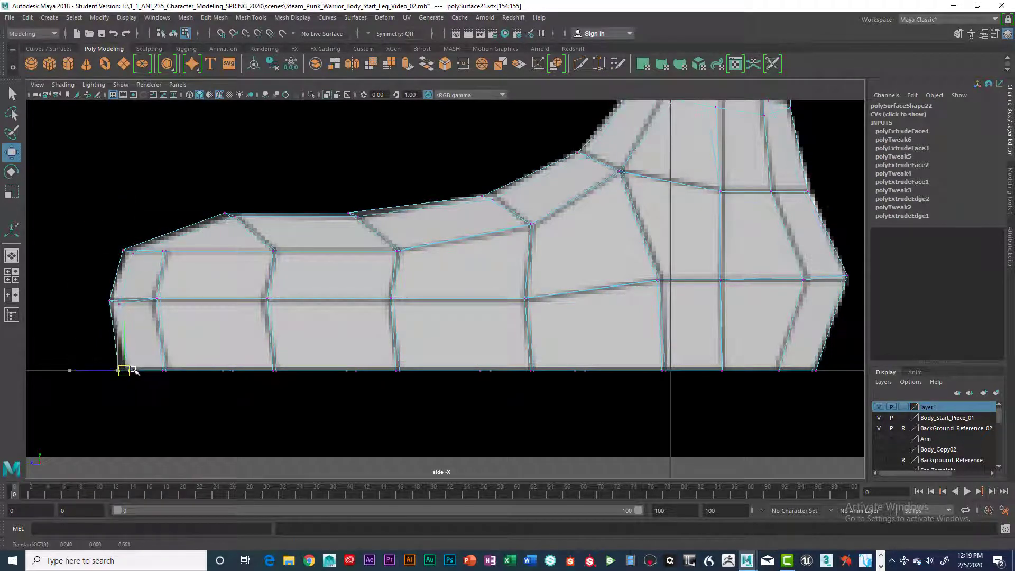
# Select the side vertices at the front of the toes in perspective and scale them inward across the foot's width
pyautogui.press('space')
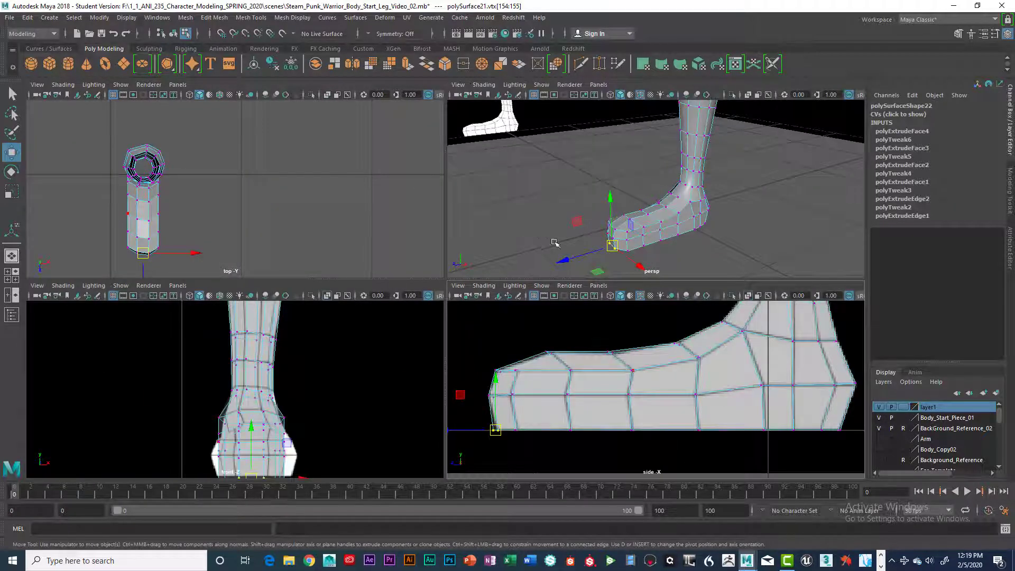
pyautogui.press('space')
pyautogui.keyDown('alt'); pyautogui.moveTo(554, 242); pyautogui.dragTo(520, 421); pyautogui.keyUp('alt')
pyautogui.keyDown('alt'); pyautogui.moveTo(645, 392); pyautogui.dragTo(493, 394); pyautogui.keyUp('alt')
pyautogui.press('r')
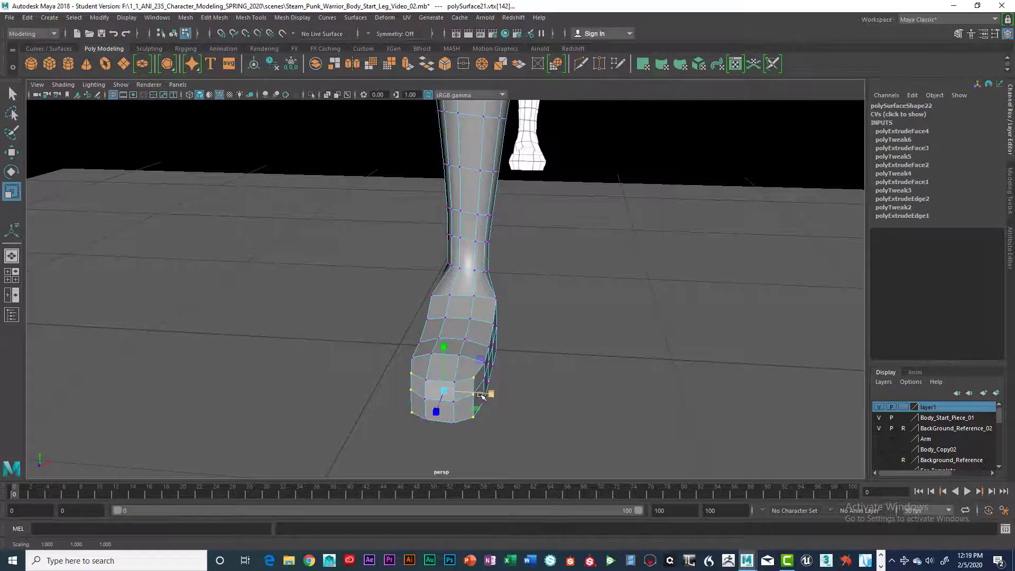
pyautogui.keyDown('alt'); pyautogui.moveTo(481, 395); pyautogui.dragTo(531, 362); pyautogui.keyUp('alt')
pyautogui.keyDown('alt'); pyautogui.moveTo(584, 383); pyautogui.dragTo(556, 384); pyautogui.keyUp('alt')
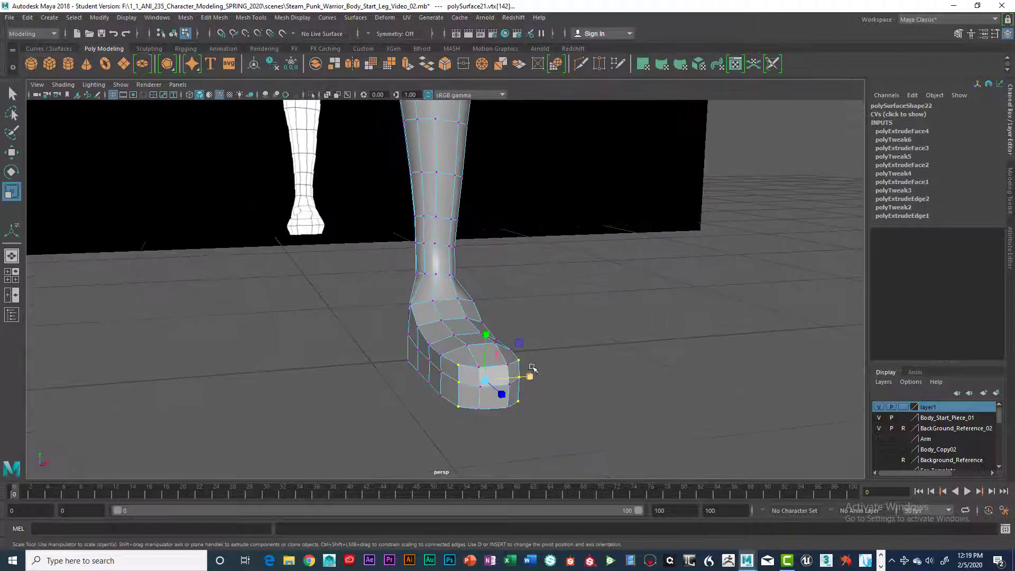
# Reduce the vertical spread of the selected toe vertices and lower them slightly toward the floor
pyautogui.moveTo(492, 337); pyautogui.dragTo(487, 344)
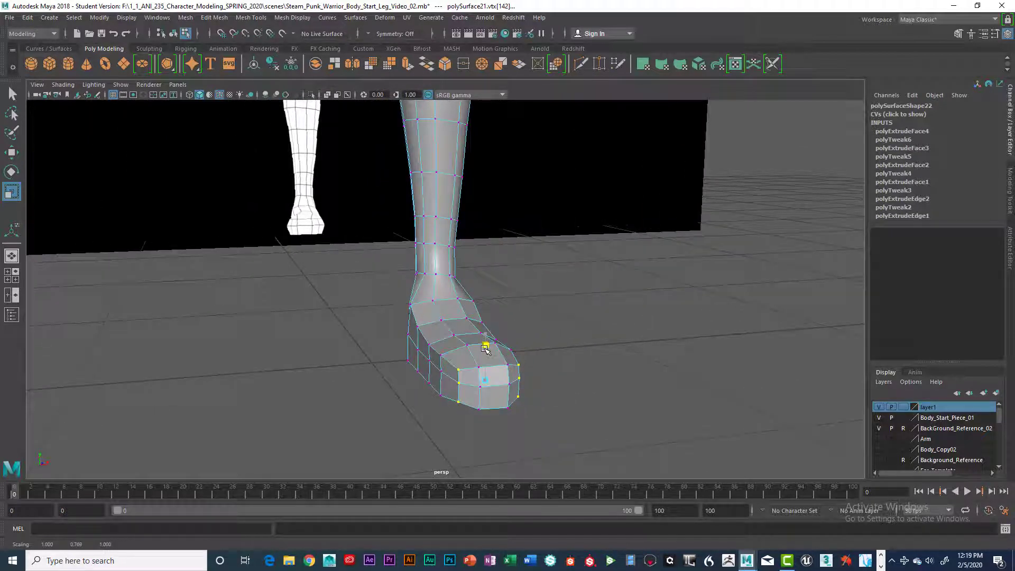
pyautogui.press('w')
pyautogui.moveTo(485, 337); pyautogui.dragTo(484, 343)
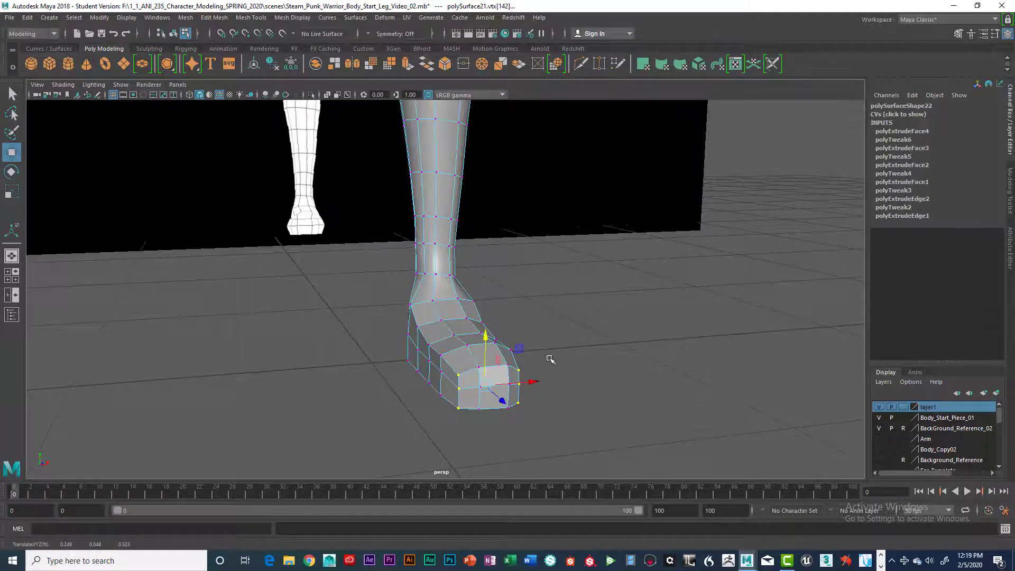
# Select the vertices along both upper side edges of the foot and scale them inward across its width
pyautogui.keyDown('alt'); pyautogui.moveTo(550, 359); pyautogui.dragTo(465, 366); pyautogui.keyUp('alt')
pyautogui.click(469, 364)
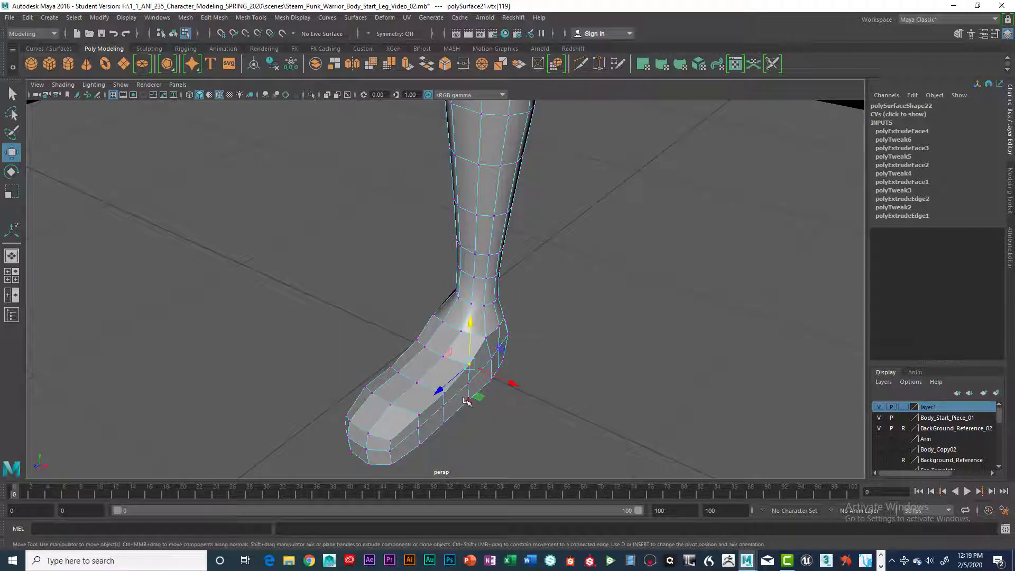
pyautogui.press('q')
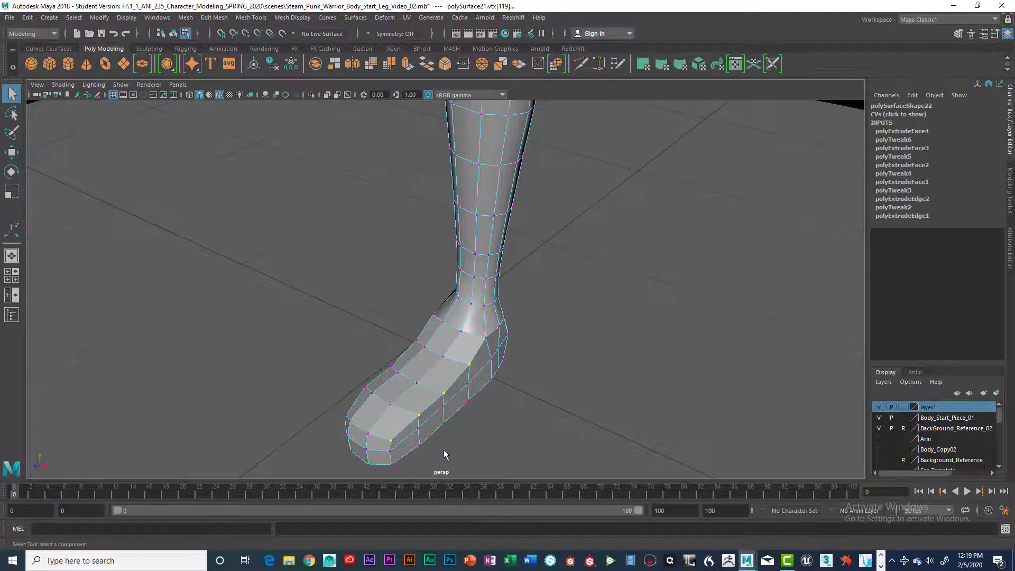
pyautogui.keyDown('alt'); pyautogui.moveTo(445, 450); pyautogui.dragTo(476, 445); pyautogui.keyUp('alt')
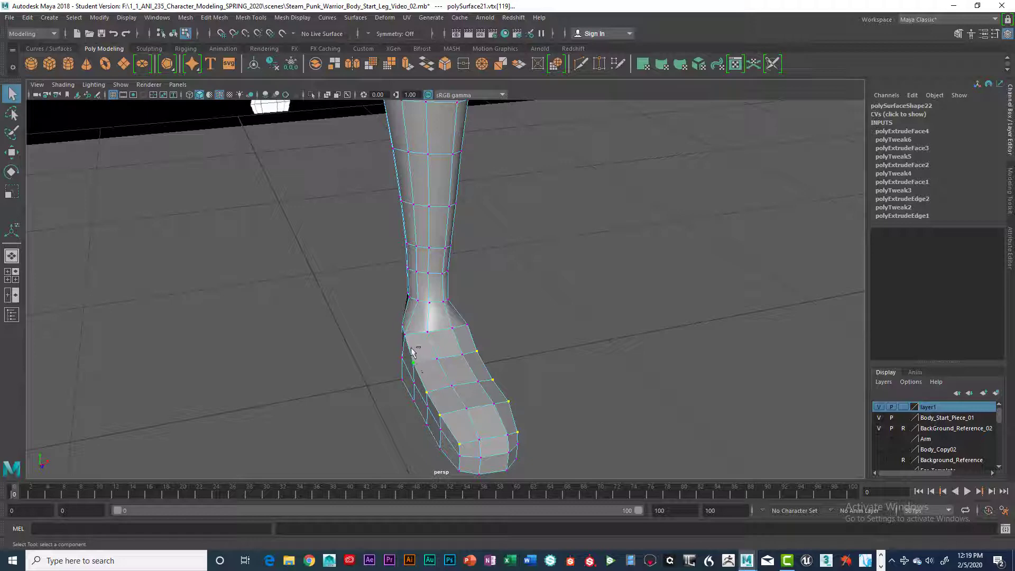
pyautogui.moveTo(499, 387)
pyautogui.keyDown('alt'); pyautogui.mouseDown()
pyautogui.moveTo(421, 399)
pyautogui.moveTo(489, 335)
pyautogui.moveTo(479, 378)
pyautogui.moveTo(540, 356)
pyautogui.moveTo(487, 350)
pyautogui.moveTo(558, 351)
pyautogui.moveTo(418, 337)
pyautogui.moveTo(478, 396)
pyautogui.moveTo(467, 427)
pyautogui.moveTo(470, 389)
pyautogui.moveTo(508, 379)
pyautogui.moveTo(508, 356)
pyautogui.moveTo(494, 373)
pyautogui.mouseUp(); pyautogui.keyUp('alt')
pyautogui.press('r')
pyautogui.moveTo(494, 373); pyautogui.dragTo(398, 407)
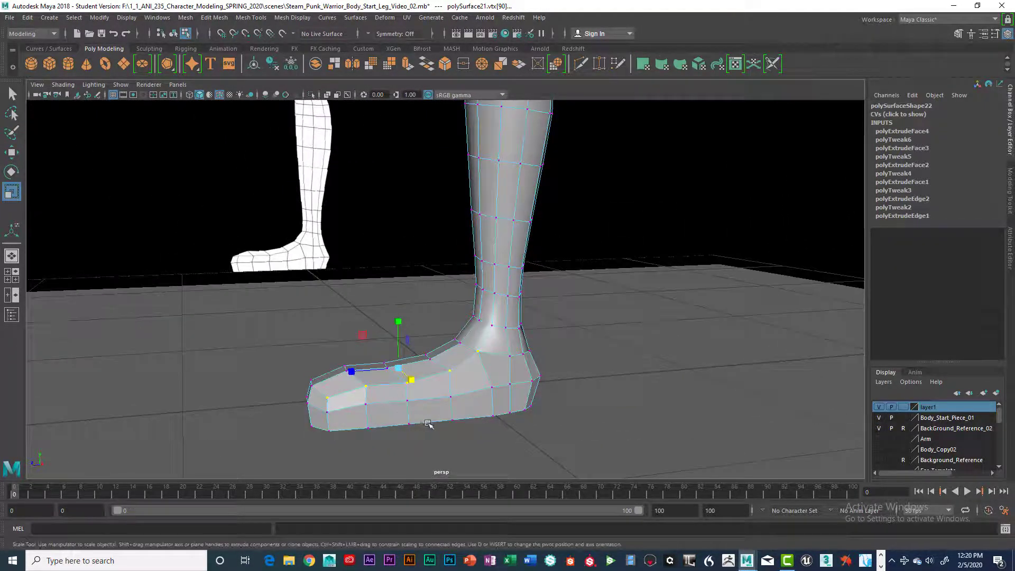
# Raise the misaligned toe side vertices in the side view to match the reference edge lines
pyautogui.press('space')
pyautogui.press('space')
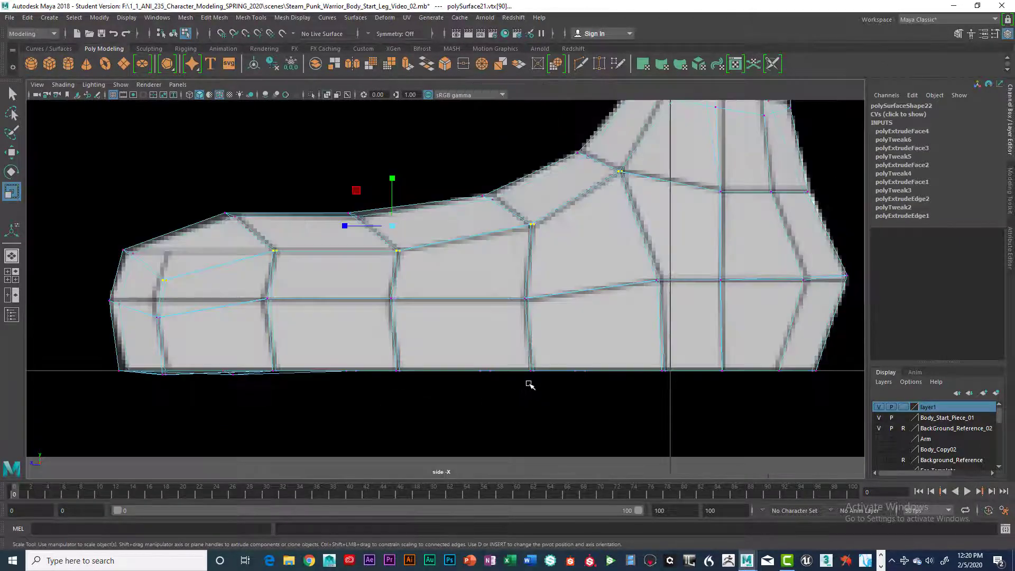
pyautogui.keyDown('alt'); pyautogui.moveTo(415, 376); pyautogui.dragTo(487, 401, button='middle'); pyautogui.keyUp('alt')
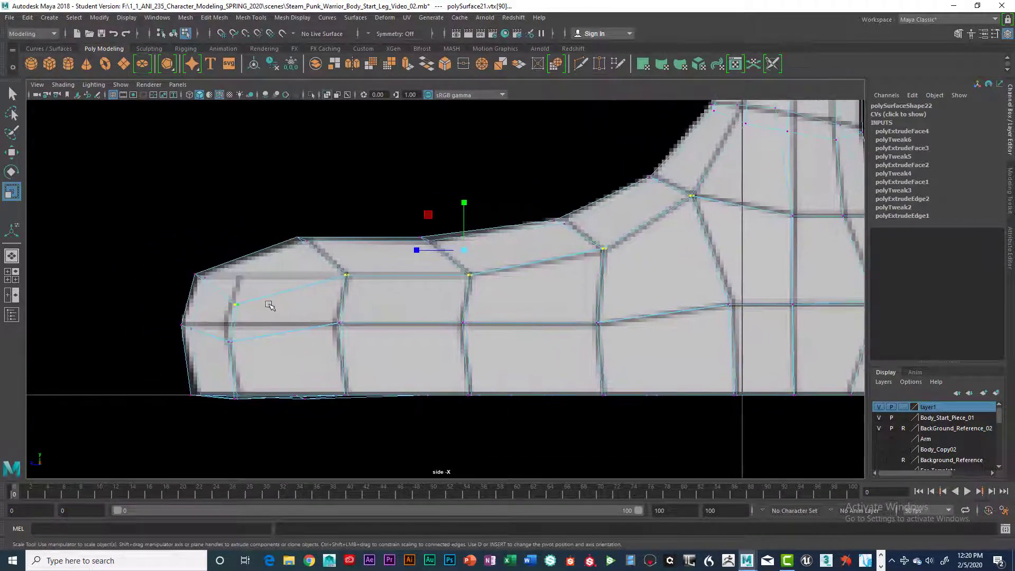
pyautogui.moveTo(255, 352); pyautogui.dragTo(259, 352)
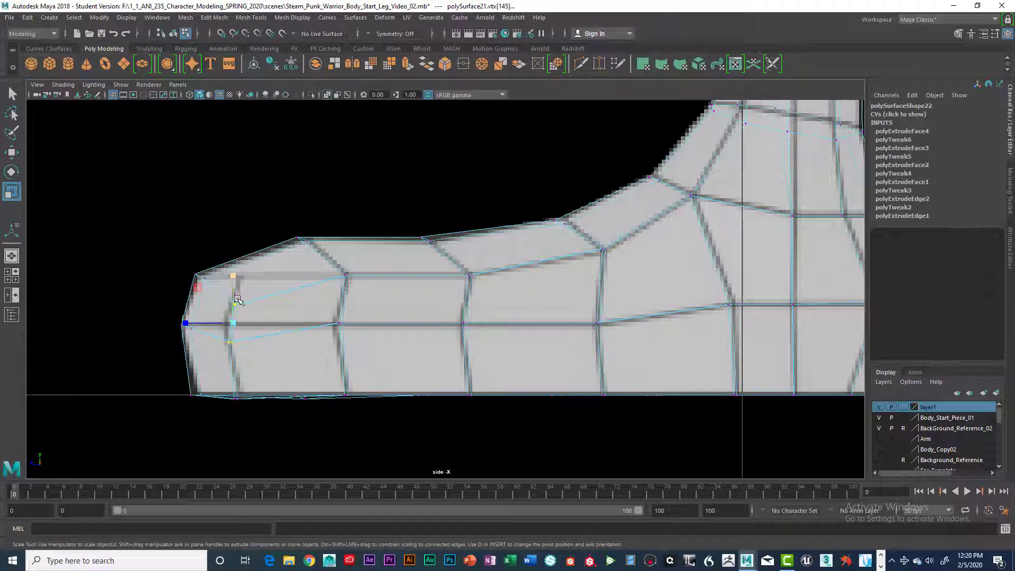
pyautogui.press('w')
pyautogui.moveTo(238, 281); pyautogui.dragTo(238, 250)
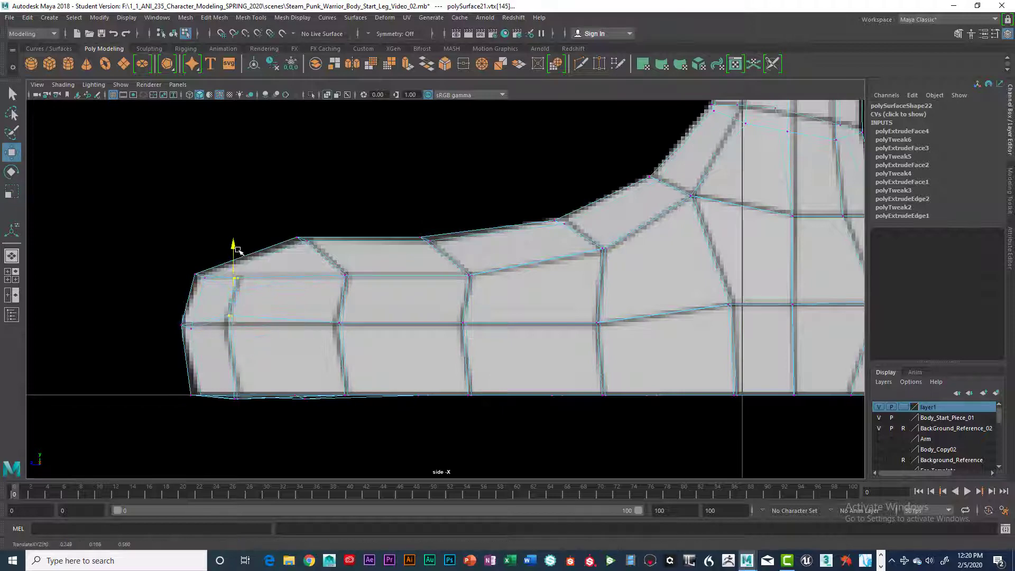
pyautogui.click(352, 225)
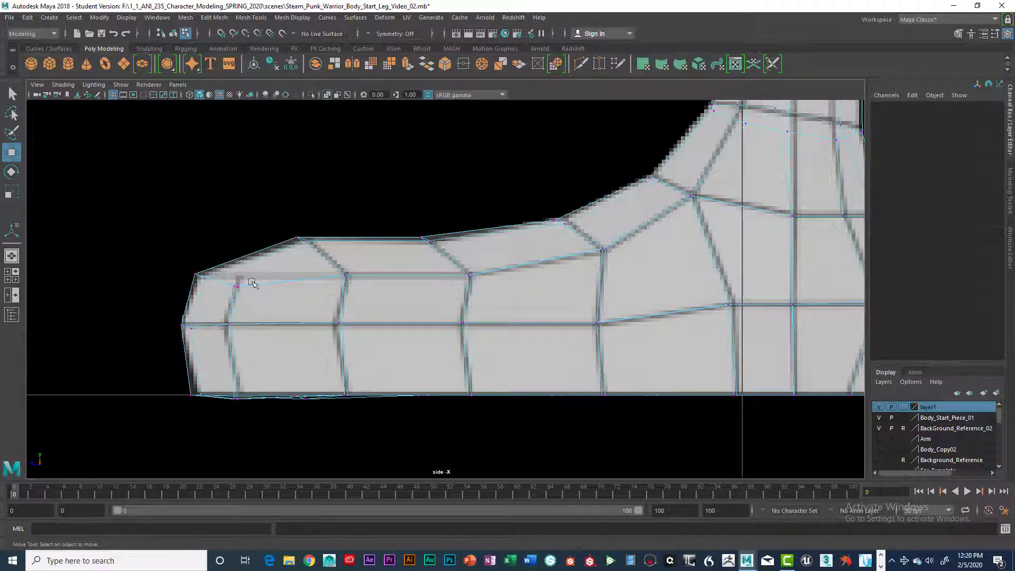
pyautogui.click(235, 286)
pyautogui.moveTo(235, 286); pyautogui.dragTo(240, 277)
# Move the side vertices of the toe, ball and midfoot rows sideways from above to widen the front of the foot
pyautogui.press('space')
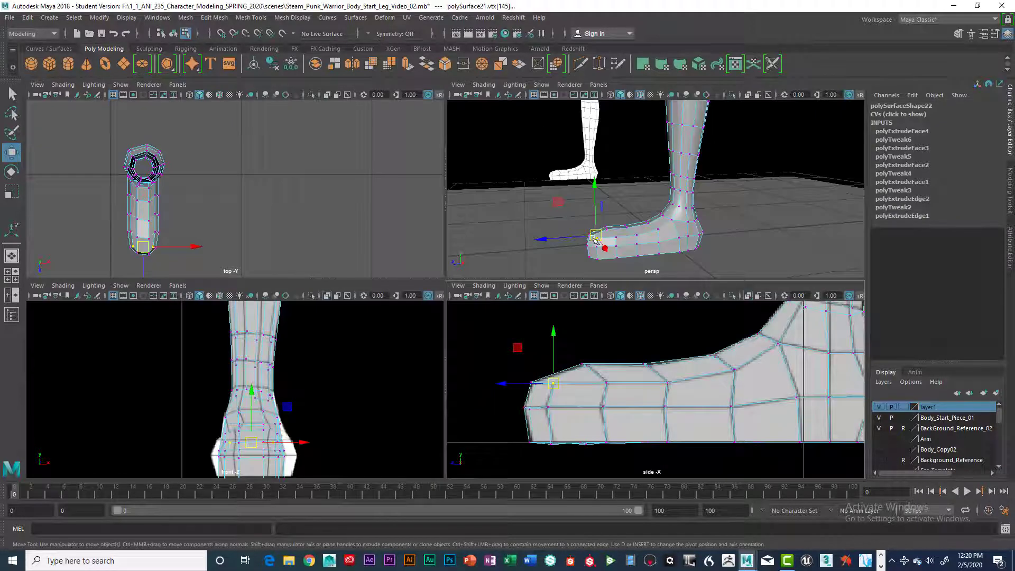
pyautogui.press('space')
pyautogui.keyDown('alt'); pyautogui.moveTo(453, 296); pyautogui.dragTo(495, 343); pyautogui.keyUp('alt')
pyautogui.moveTo(451, 365); pyautogui.dragTo(529, 420)
pyautogui.moveTo(443, 429); pyautogui.dragTo(489, 461)
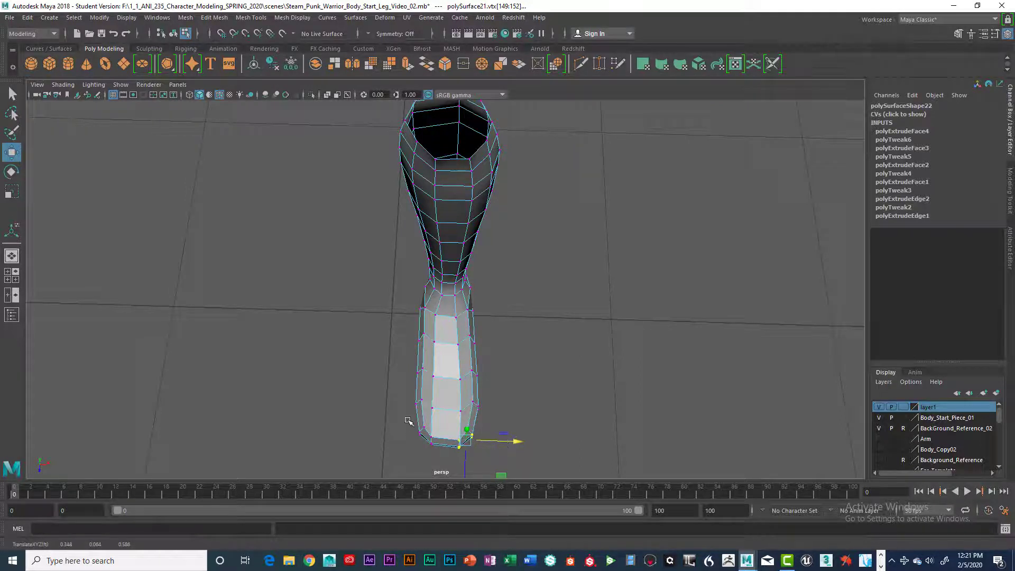
pyautogui.moveTo(408, 421); pyautogui.dragTo(442, 441)
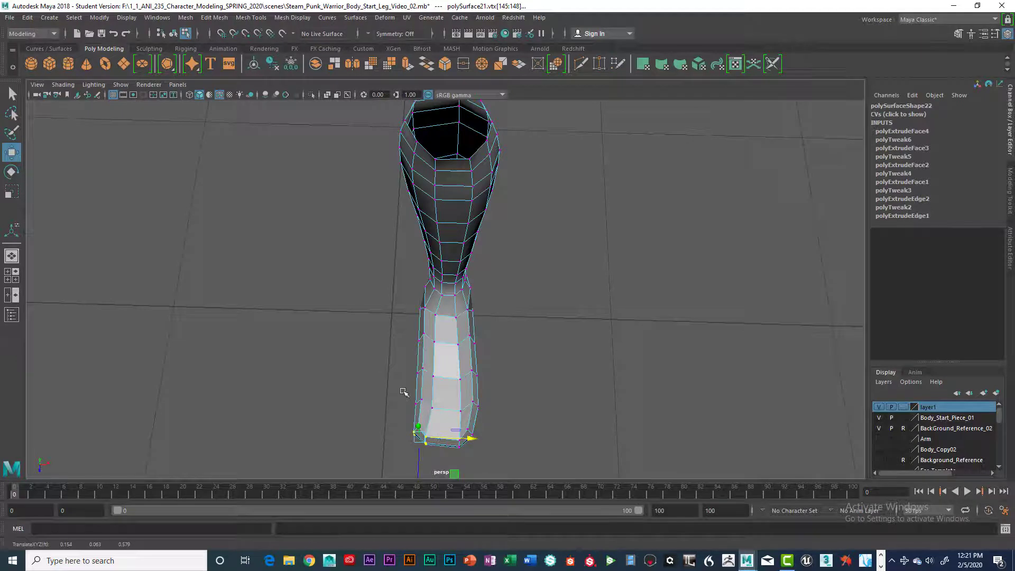
pyautogui.moveTo(404, 392); pyautogui.dragTo(441, 410)
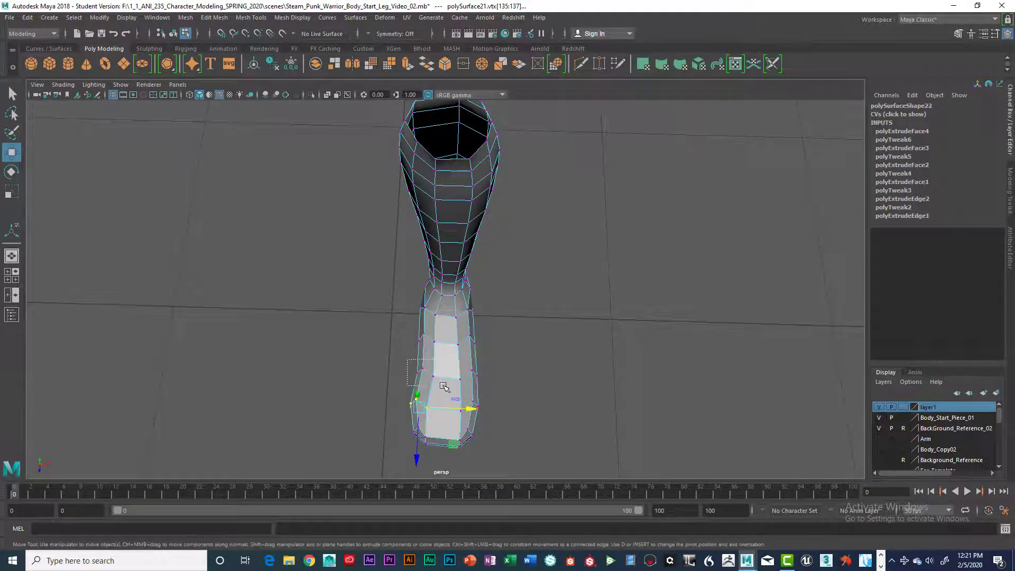
pyautogui.moveTo(410, 365); pyautogui.dragTo(448, 382)
pyautogui.moveTo(411, 332); pyautogui.dragTo(456, 354)
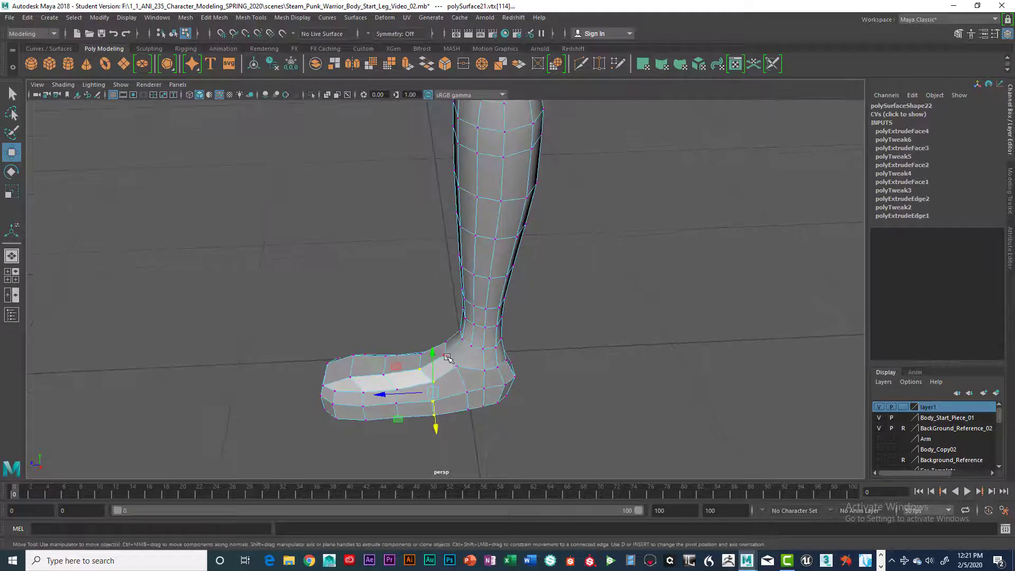
# Select the vertex column running down the foot's side just in front of the ankle and adjust its sideways position
pyautogui.press('q')
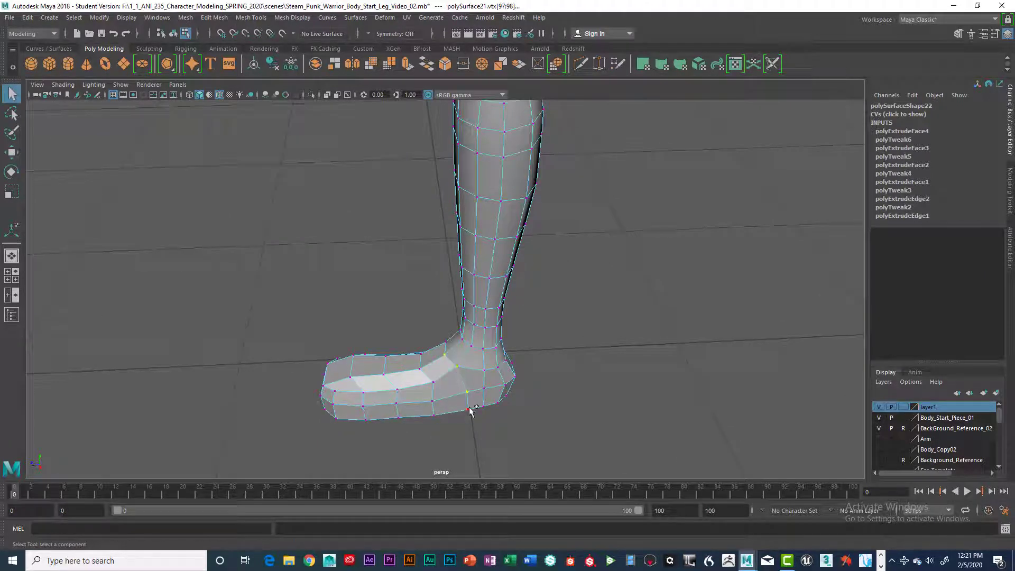
pyautogui.keyDown('alt'); pyautogui.moveTo(488, 411); pyautogui.dragTo(438, 394); pyautogui.keyUp('alt')
pyautogui.press('w')
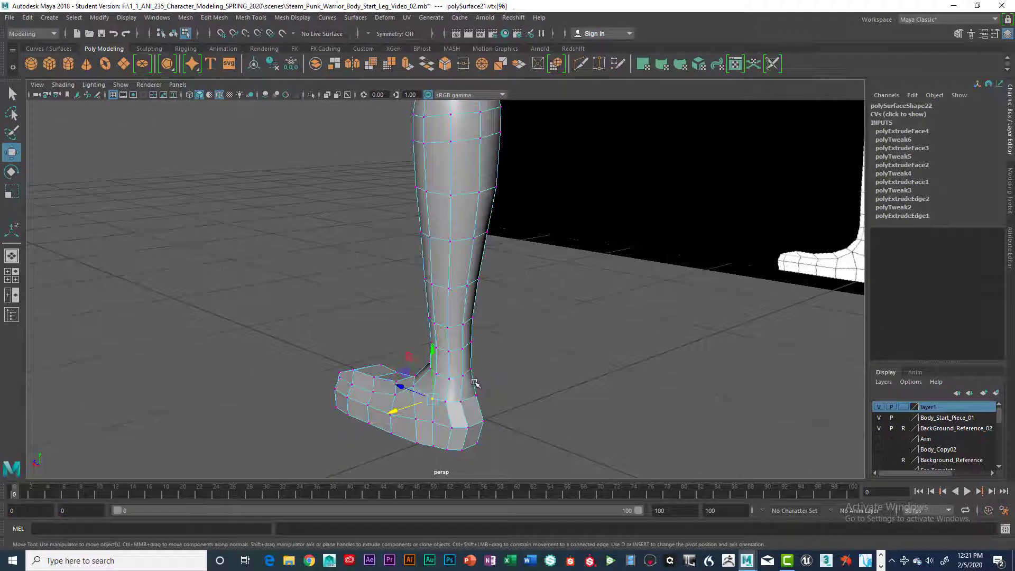
# Reposition the side vertices of the heel around the sole opening, working from below, to smooth the outline
pyautogui.press('q')
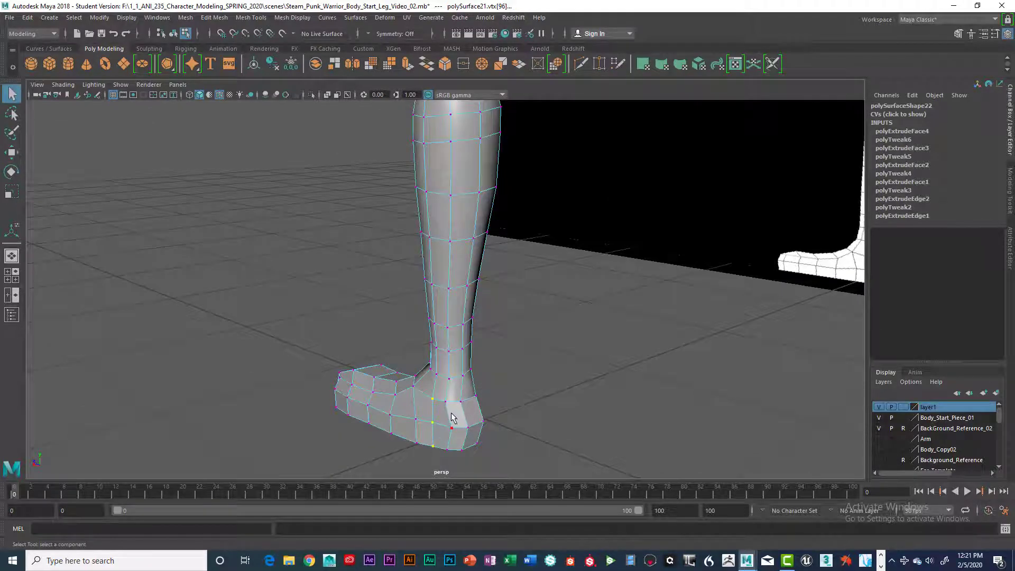
pyautogui.keyDown('alt'); pyautogui.moveTo(452, 417); pyautogui.dragTo(426, 388); pyautogui.keyUp('alt')
pyautogui.press('w')
pyautogui.hotkey('ctrl', 'z')
pyautogui.click(482, 366)
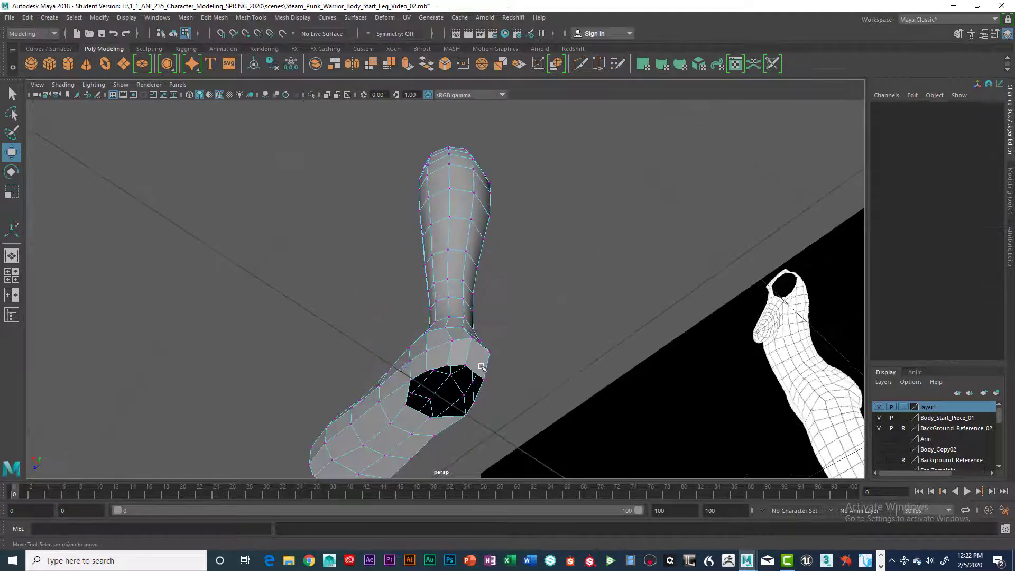
pyautogui.click(426, 353)
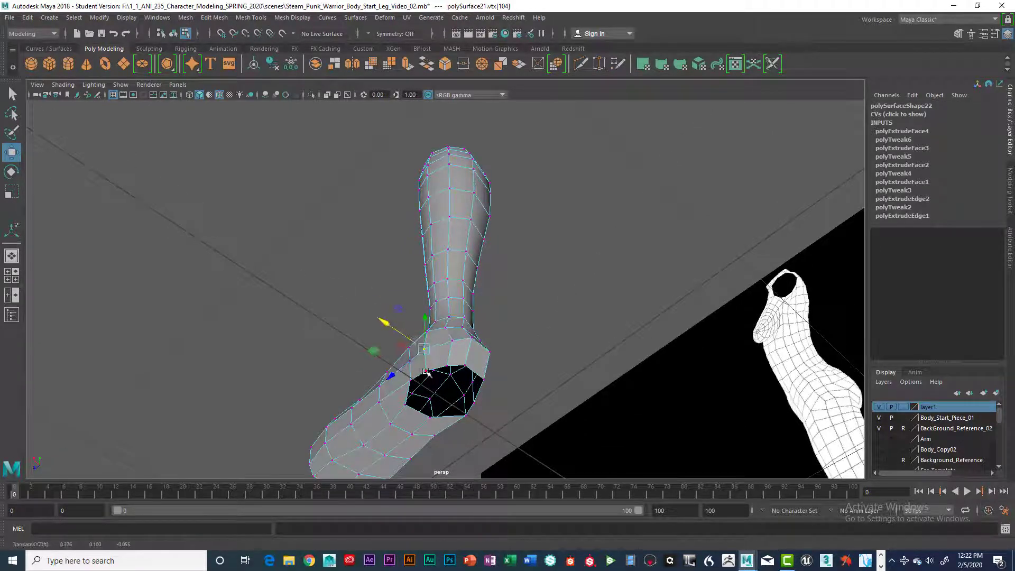
pyautogui.click(405, 354)
pyautogui.keyDown('alt'); pyautogui.moveTo(404, 352); pyautogui.dragTo(553, 418); pyautogui.keyUp('alt')
pyautogui.click(554, 419)
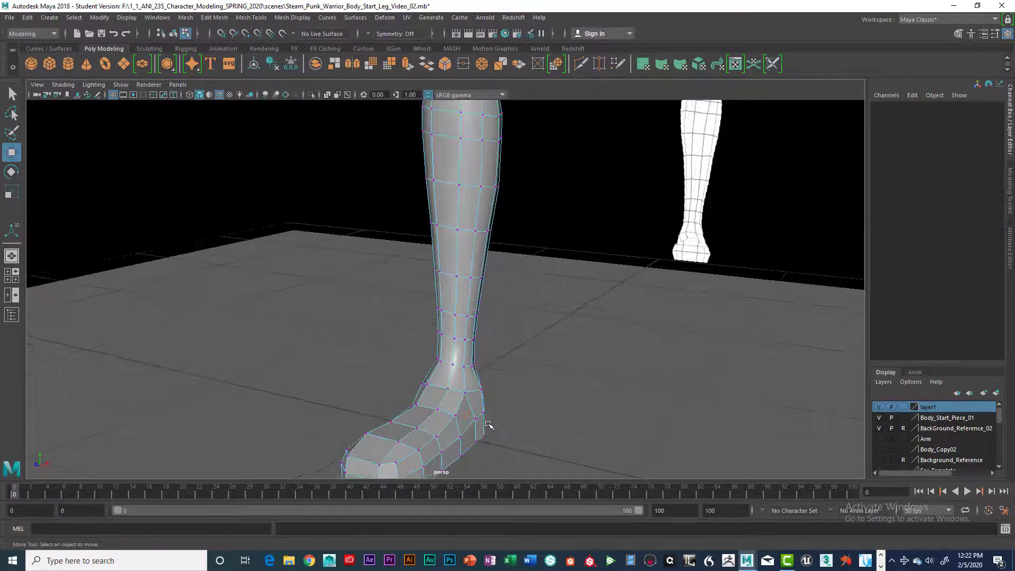
# Move the middle and bottom vertices on the other side of the heel sideways to round out that side
pyautogui.click(478, 420)
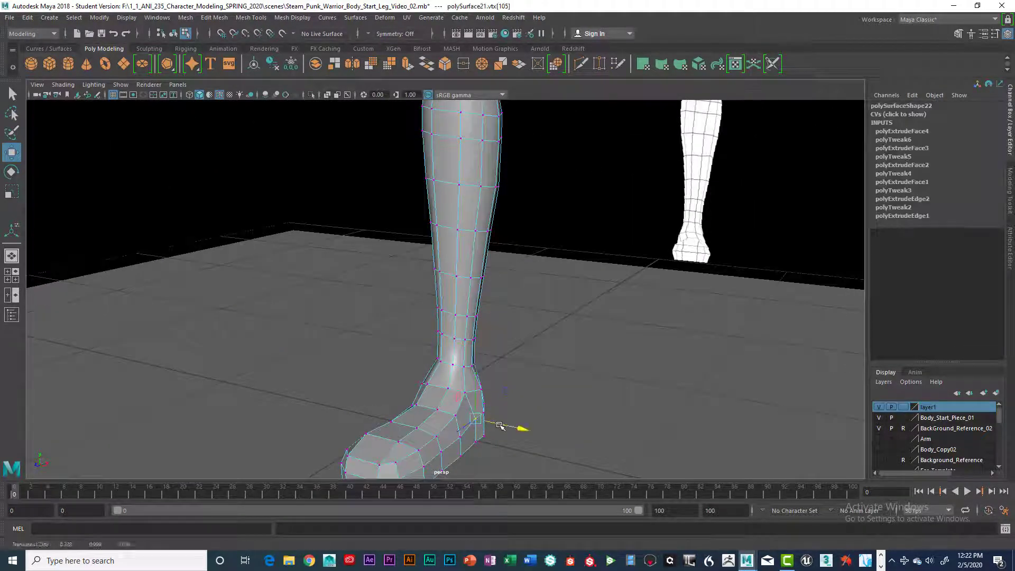
pyautogui.click(479, 444)
pyautogui.keyDown('alt'); pyautogui.moveTo(501, 449); pyautogui.dragTo(469, 401); pyautogui.keyUp('alt')
pyautogui.click(535, 434)
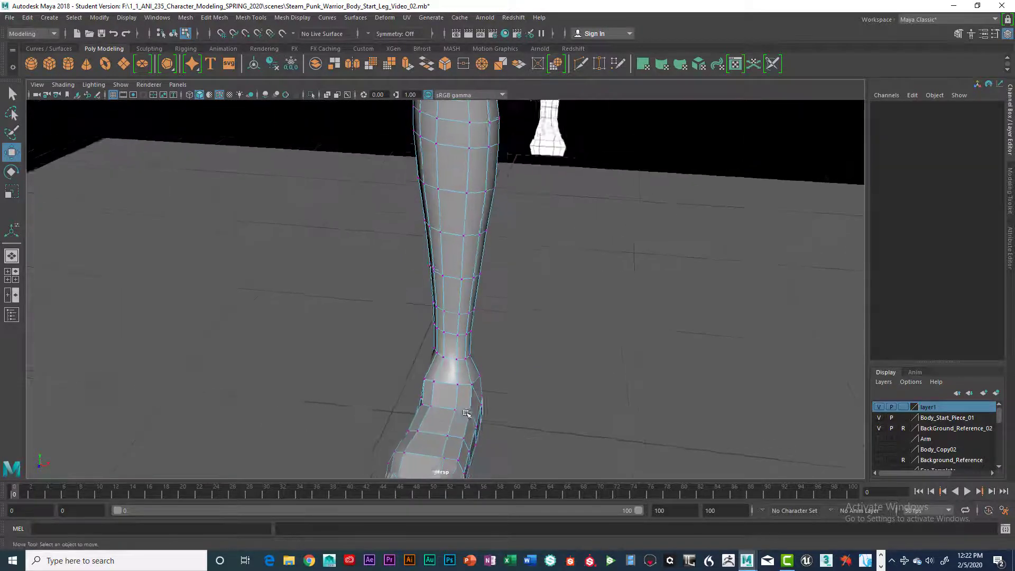
# Select the vertex column on the foot's side below the ankle and adjust its sideways position
pyautogui.scroll(-3, 478, 418)
pyautogui.keyDown('alt'); pyautogui.moveTo(484, 436); pyautogui.dragTo(453, 402); pyautogui.keyUp('alt')
pyautogui.press('space')
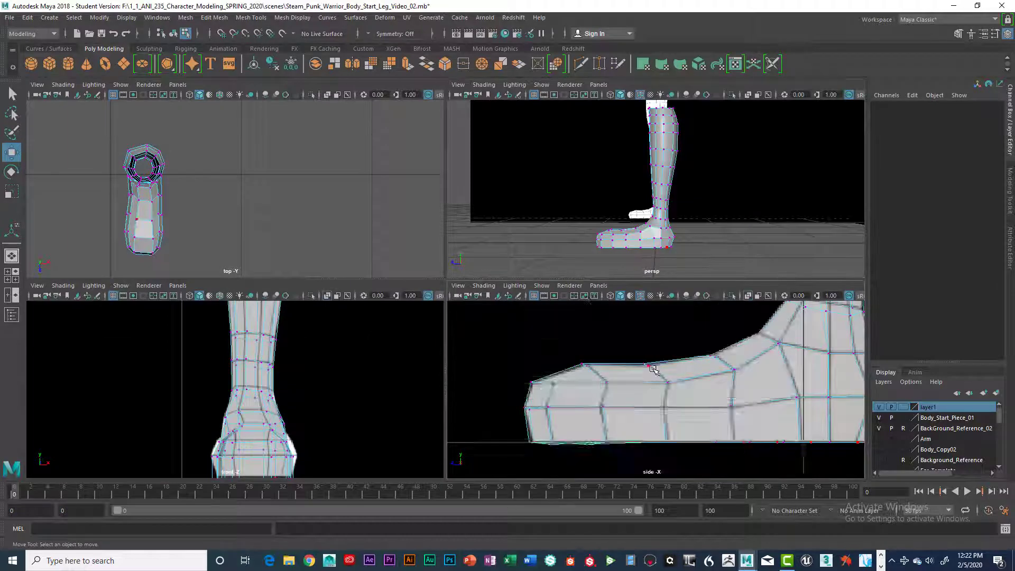
pyautogui.press('space')
pyautogui.press('space')
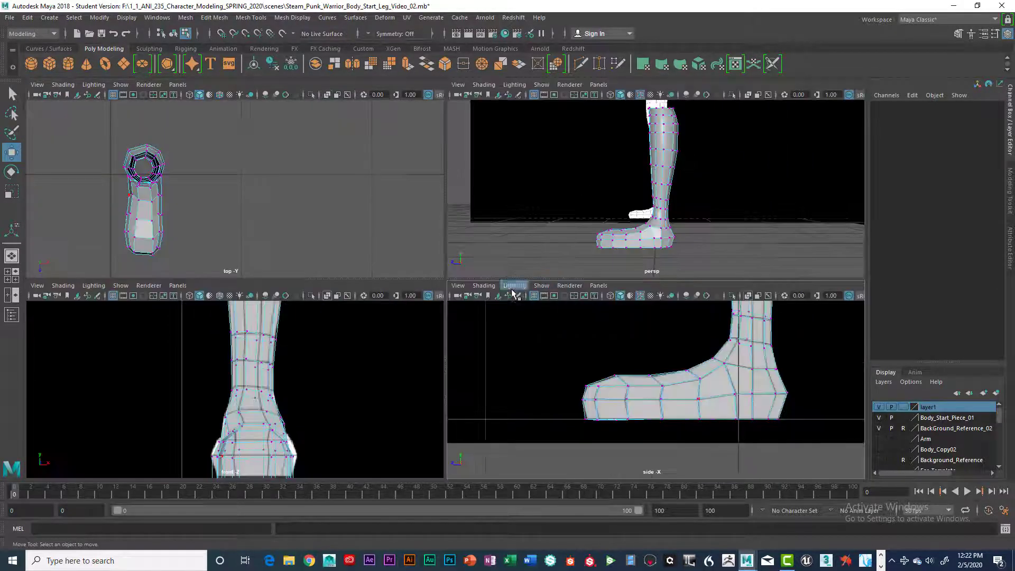
pyautogui.press('space')
pyautogui.keyDown('alt'); pyautogui.moveTo(559, 317); pyautogui.dragTo(520, 400); pyautogui.keyUp('alt')
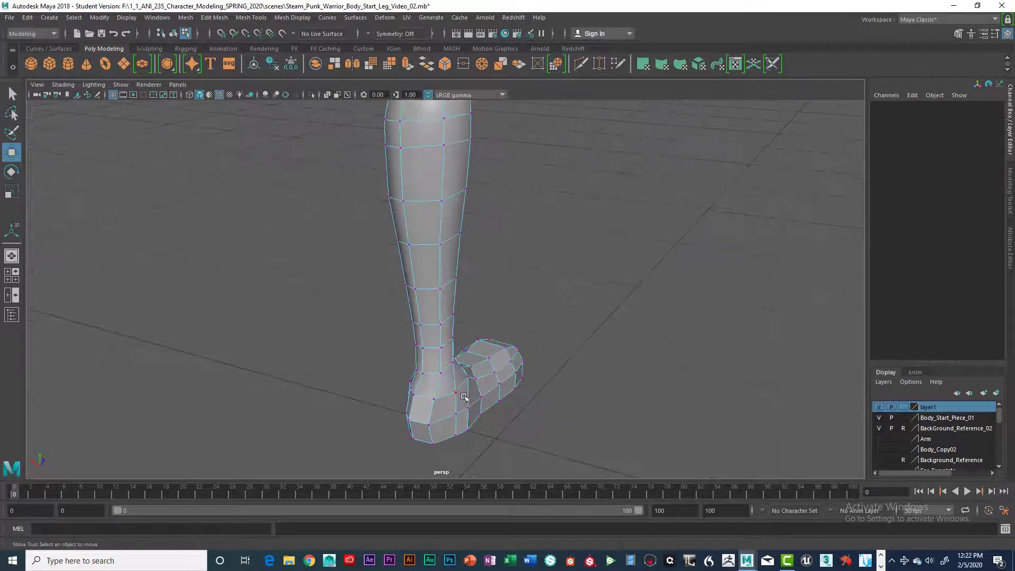
pyautogui.click(463, 397)
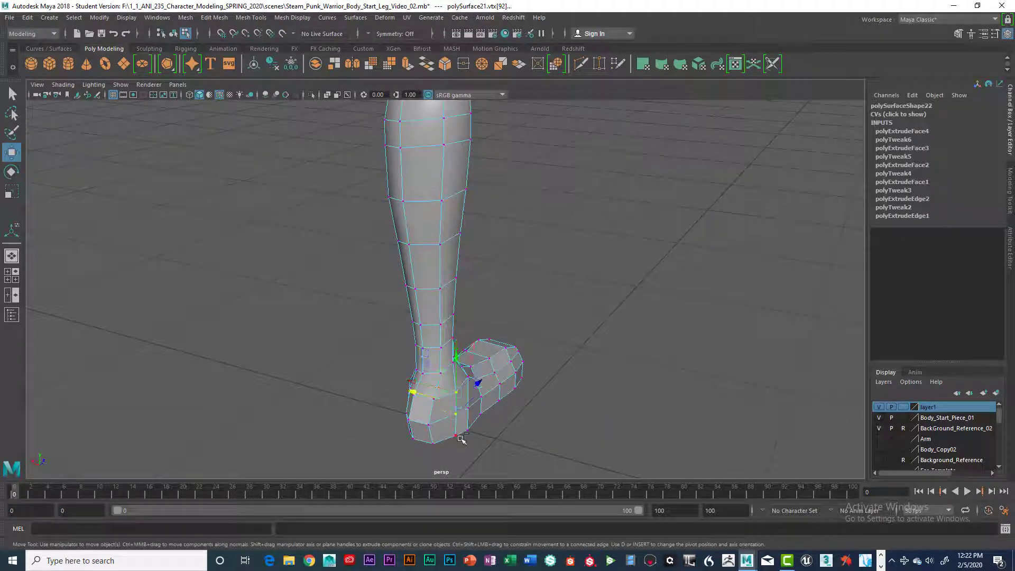
pyautogui.keyDown('alt'); pyautogui.moveTo(537, 434); pyautogui.dragTo(416, 378); pyautogui.keyUp('alt')
# Adjust the middle and bottom vertices at the back corner of the heel individually to even out its curve
pyautogui.keyDown('alt'); pyautogui.moveTo(489, 407); pyautogui.dragTo(433, 428); pyautogui.keyUp('alt')
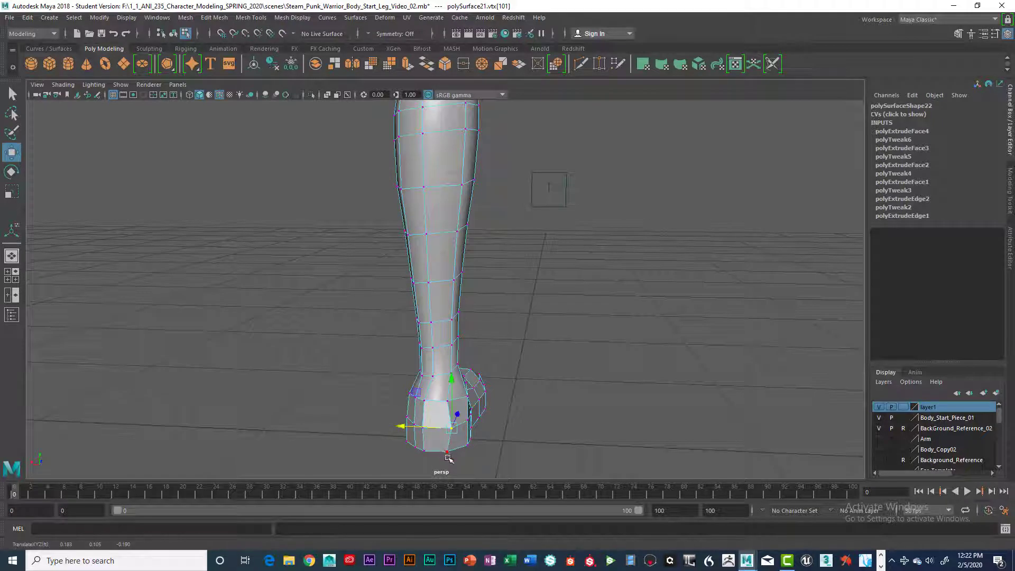
pyautogui.click(436, 450)
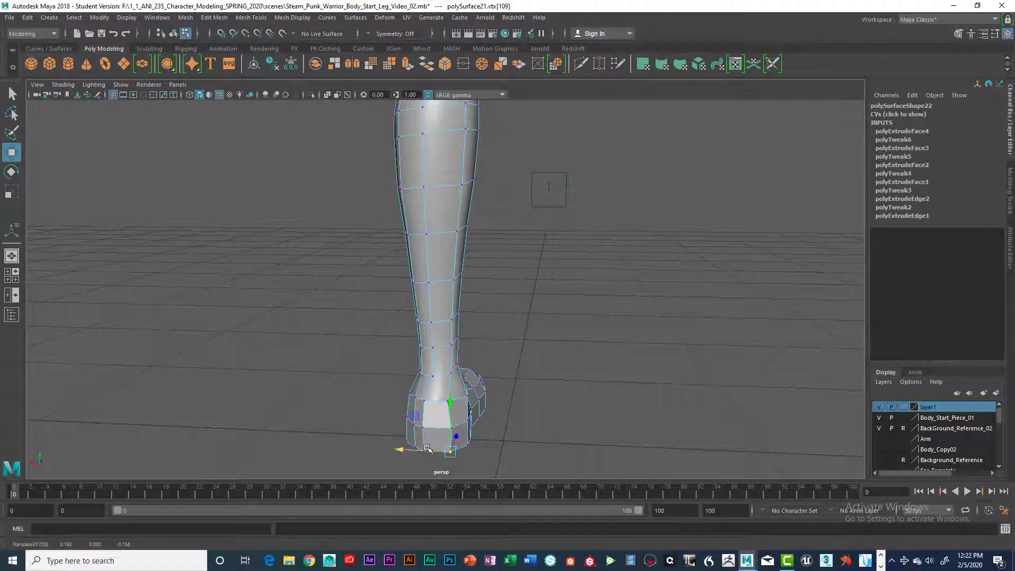
pyautogui.keyDown('alt'); pyautogui.moveTo(428, 448); pyautogui.dragTo(480, 476); pyautogui.keyUp('alt')
pyautogui.click(490, 452)
pyautogui.keyDown('alt'); pyautogui.moveTo(461, 437); pyautogui.dragTo(487, 405); pyautogui.keyUp('alt')
pyautogui.click(438, 439)
pyautogui.click(509, 412)
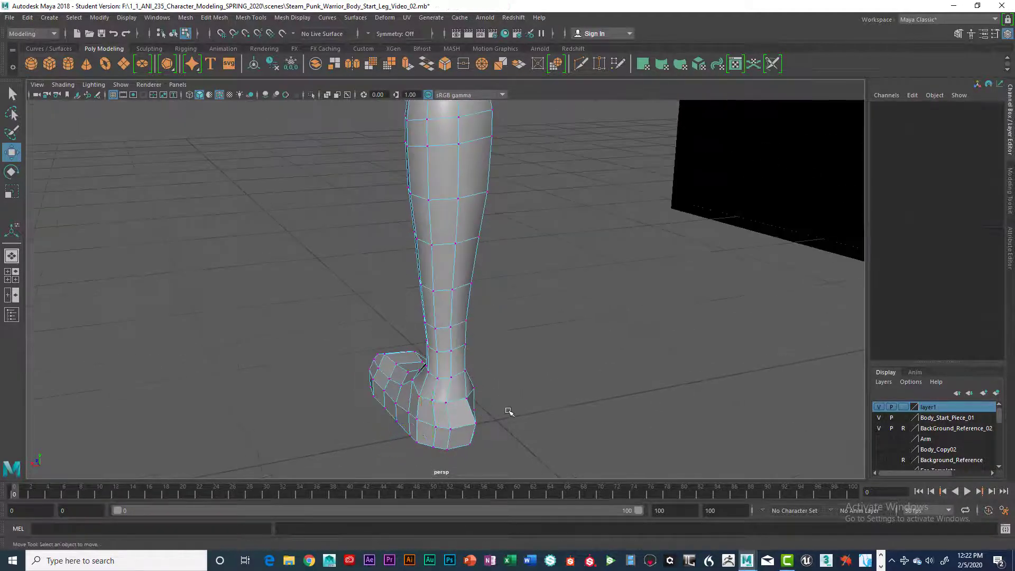
# Shift the two neighbouring vertex columns at the back of the heel sideways to round the heel
pyautogui.press('q')
pyautogui.click(434, 444)
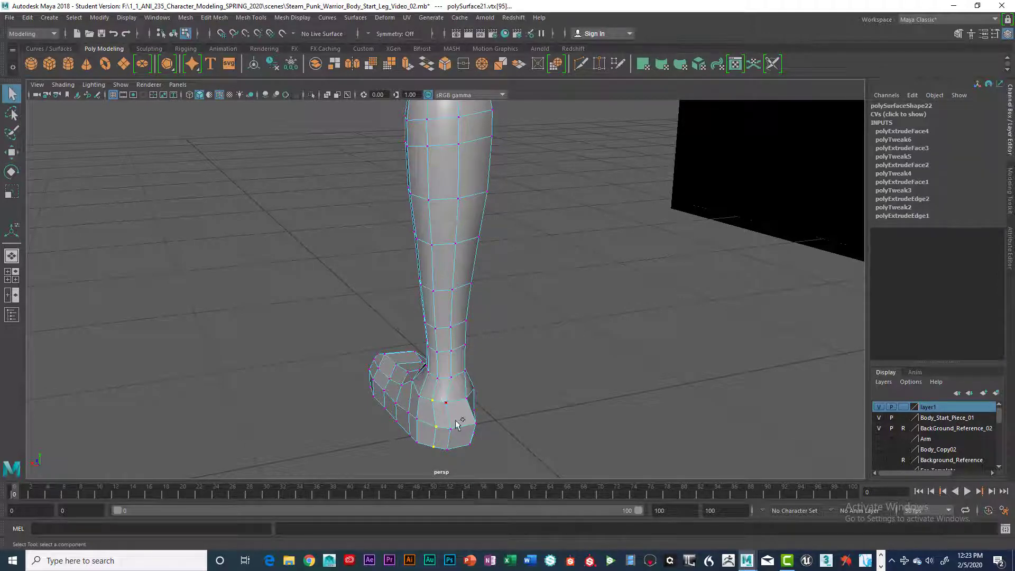
pyautogui.keyDown('alt'); pyautogui.moveTo(477, 455); pyautogui.dragTo(438, 453); pyautogui.keyUp('alt')
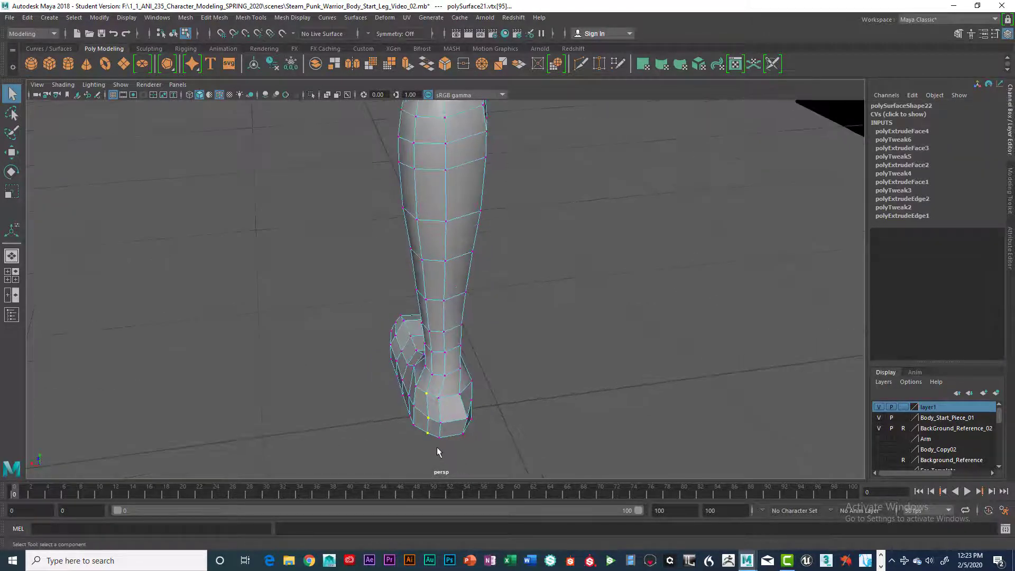
pyautogui.press('w')
pyautogui.moveTo(407, 419)
pyautogui.mouseDown()
pyautogui.moveTo(421, 440)
pyautogui.moveTo(414, 431)
pyautogui.mouseUp()
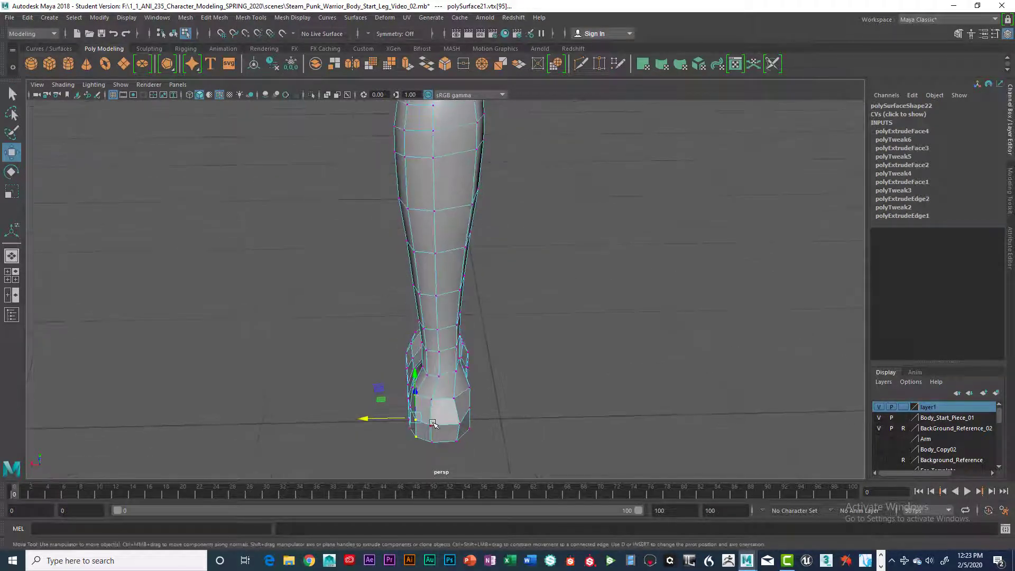
pyautogui.click(432, 425)
pyautogui.press('q')
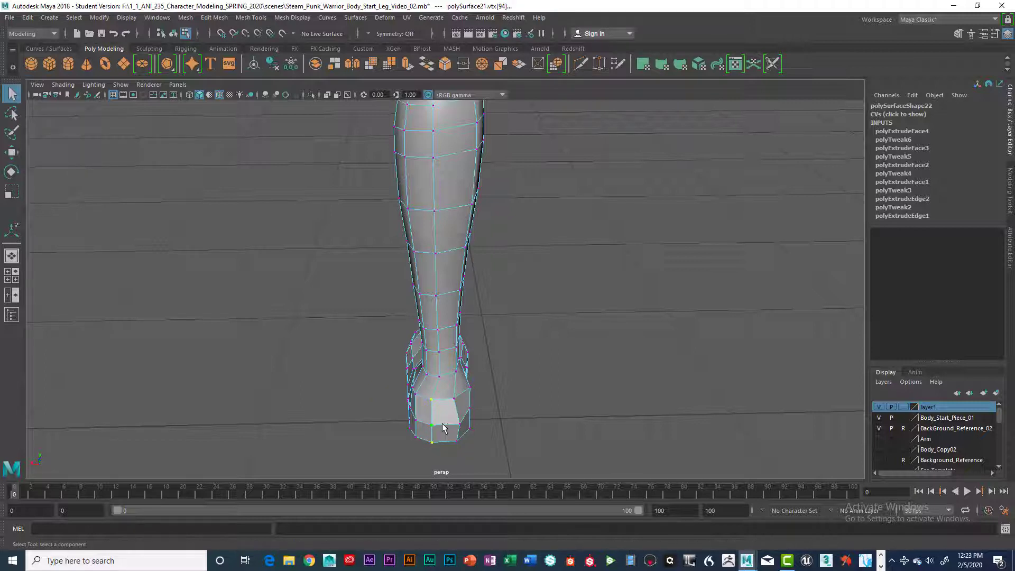
pyautogui.press('w')
pyautogui.moveTo(416, 426); pyautogui.dragTo(434, 365)
# Select the border edge loop of the sole opening, extrude it and scale it inward to about 0.76
pyautogui.rightClick(471, 303)
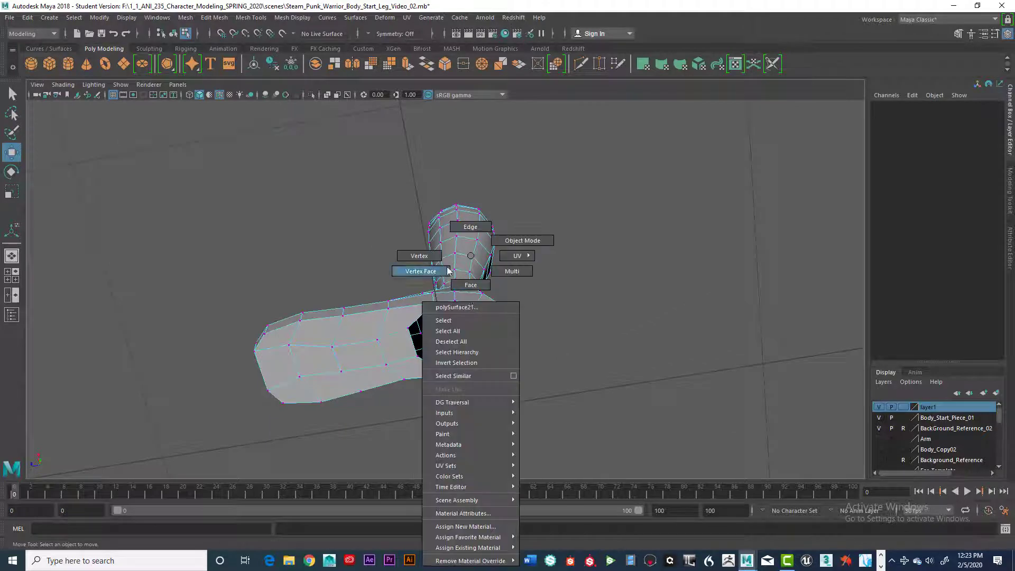
pyautogui.click(471, 227)
pyautogui.scroll(5, 428, 331)
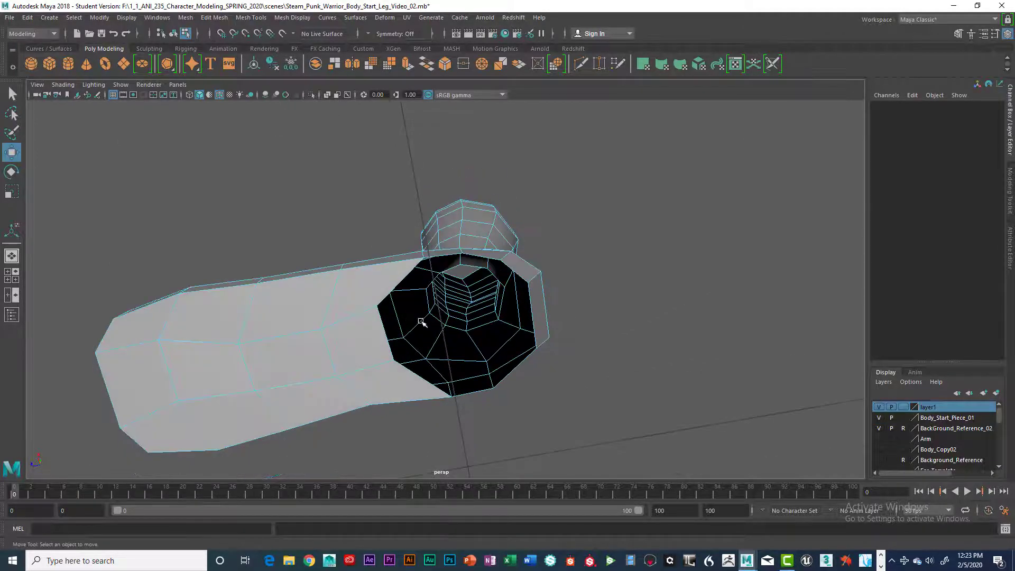
pyautogui.click(401, 285)
pyautogui.keyDown('alt'); pyautogui.moveTo(401, 286); pyautogui.dragTo(425, 300); pyautogui.keyUp('alt')
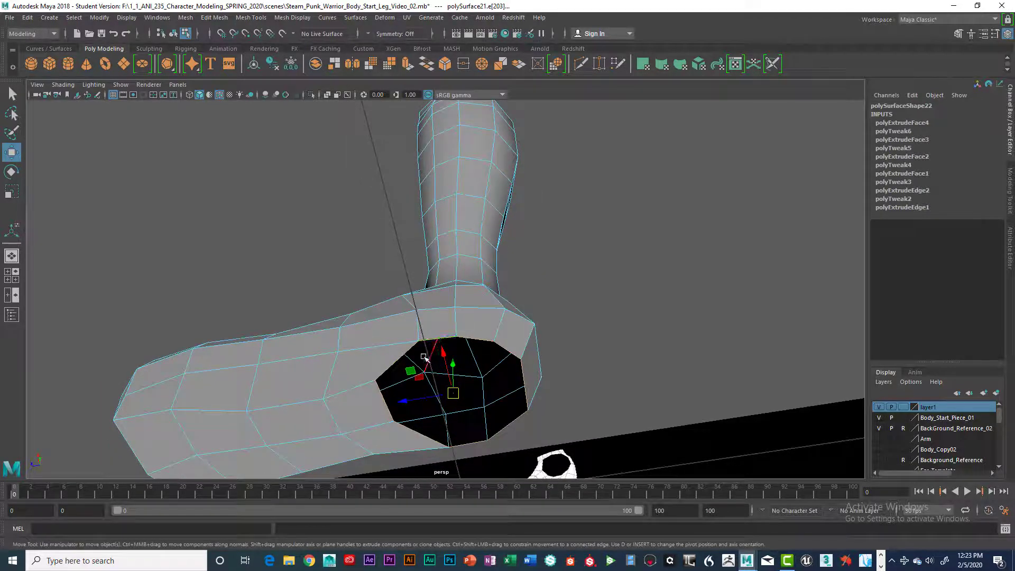
pyautogui.hotkey('ctrl', 'e')
pyautogui.press('r')
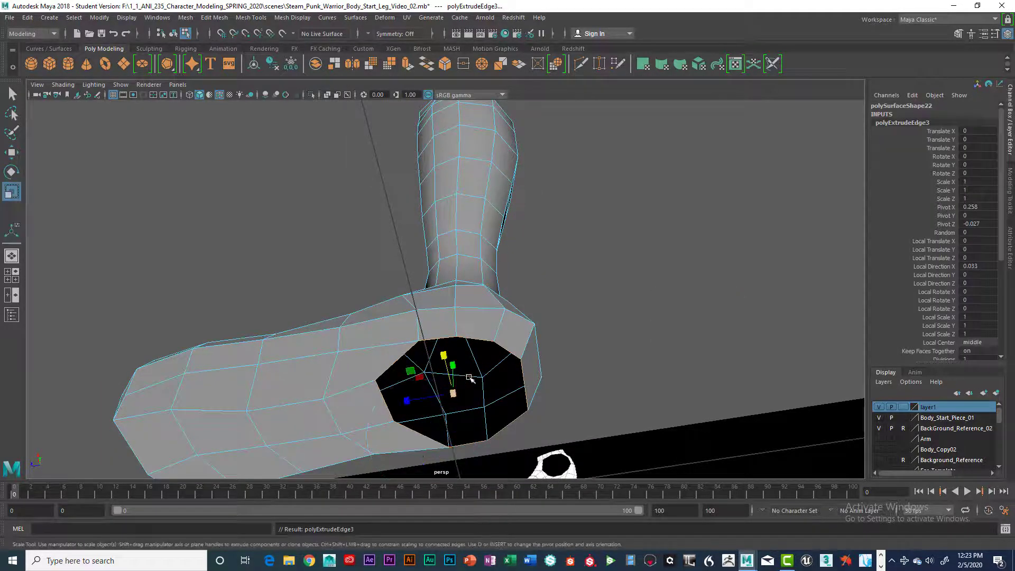
pyautogui.moveTo(454, 392); pyautogui.dragTo(426, 396)
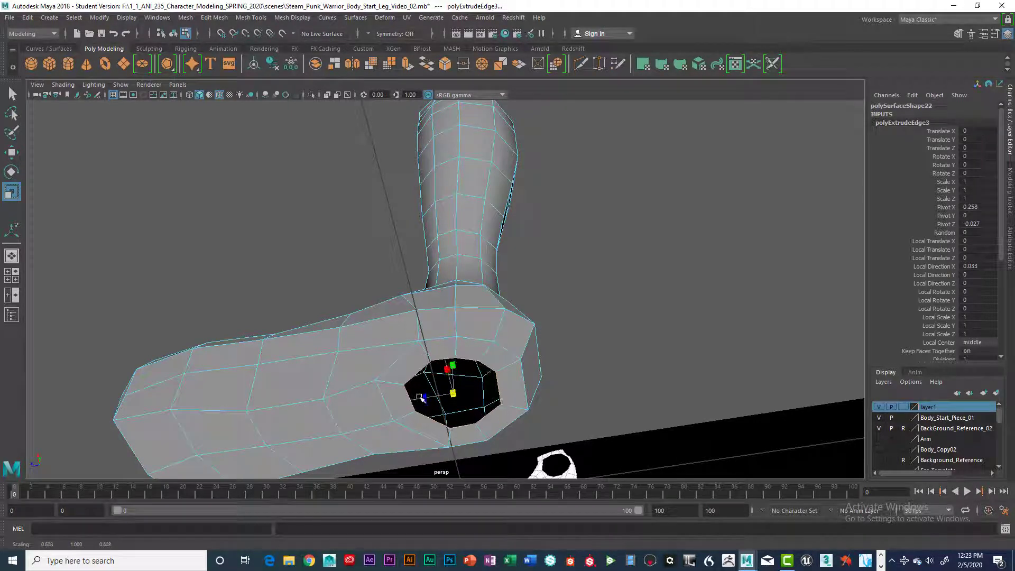
pyautogui.moveTo(436, 399); pyautogui.dragTo(432, 401)
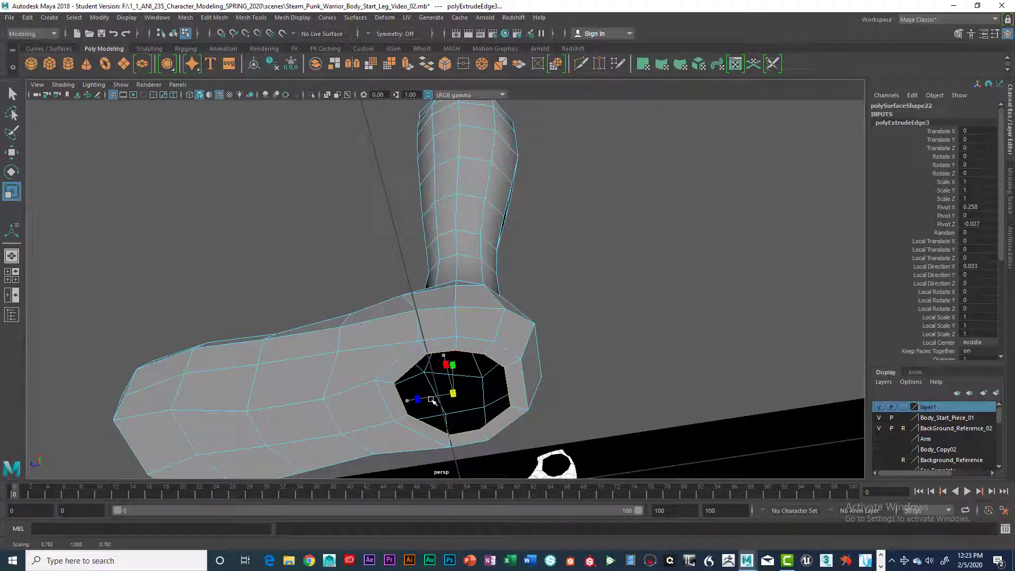
# Extrude the sole opening's border edges again and scale them inward to leave a small central hole
pyautogui.hotkey('ctrl', 'e')
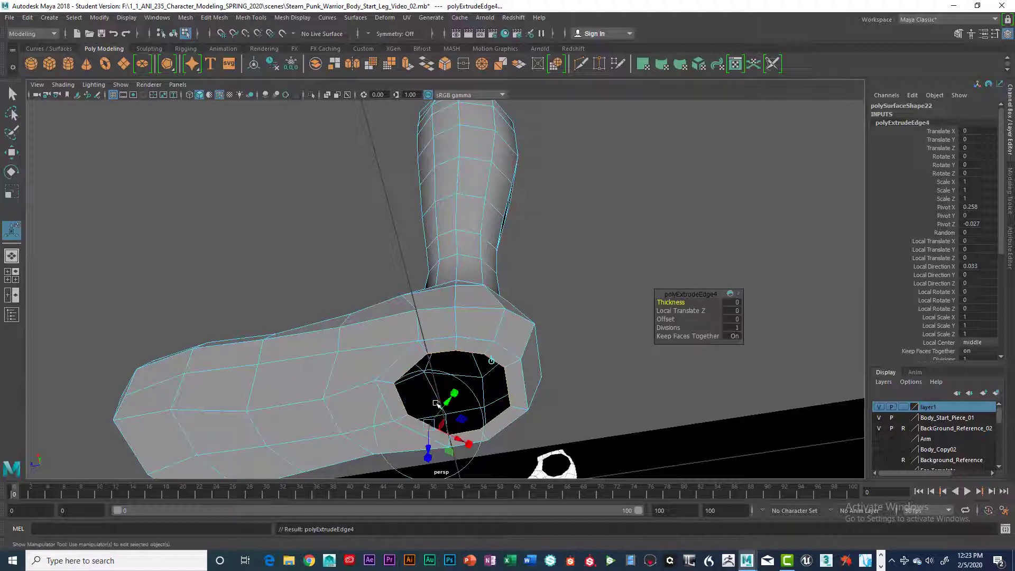
pyautogui.moveTo(453, 396); pyautogui.dragTo(504, 260)
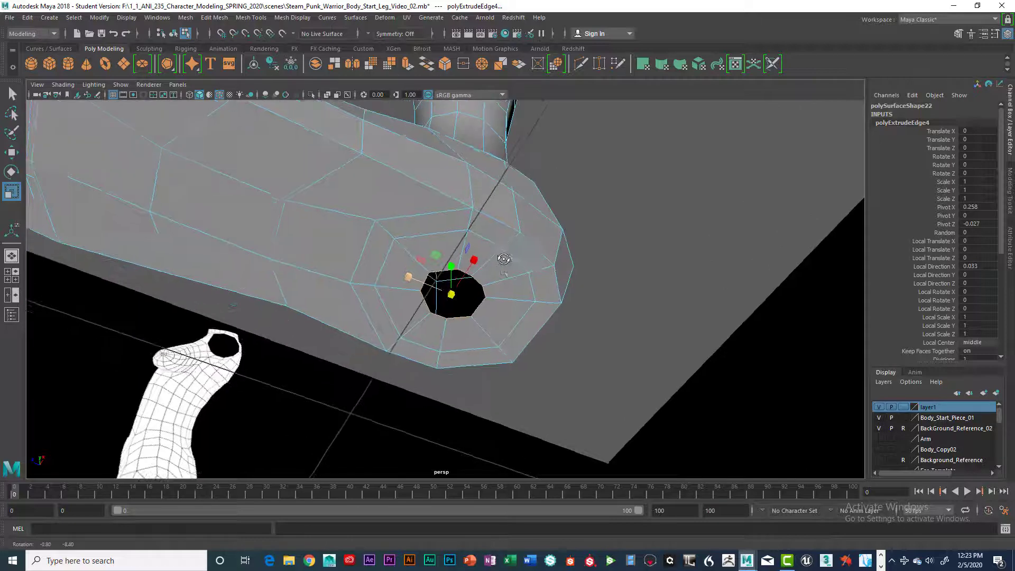
pyautogui.moveTo(433, 289)
pyautogui.keyDown('alt'); pyautogui.mouseDown()
pyautogui.moveTo(424, 295)
pyautogui.moveTo(442, 305)
pyautogui.mouseUp(); pyautogui.keyUp('alt')
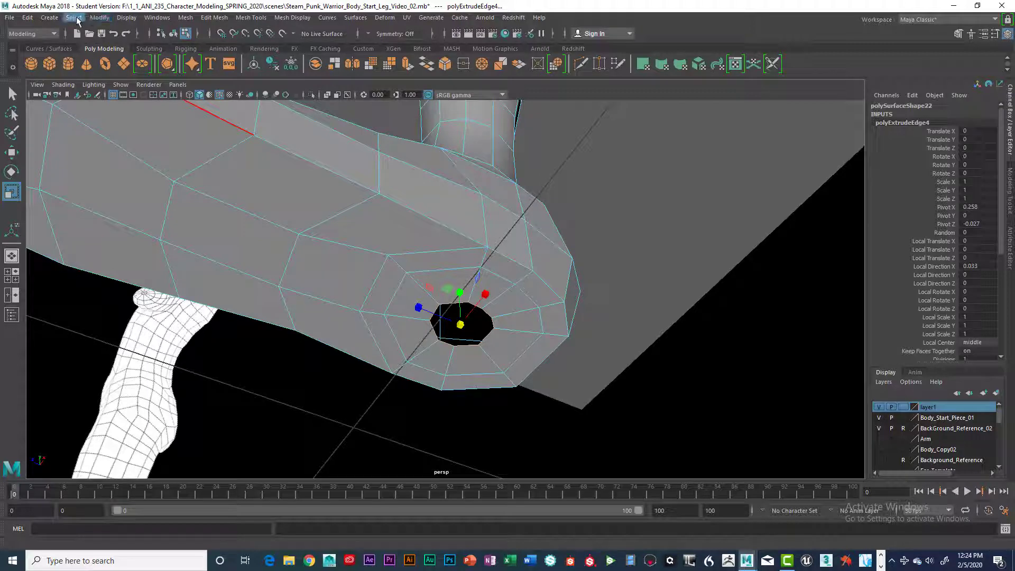
# Convert the selected hole border to vertices and merge them to center to close the sole
pyautogui.click(74, 17)
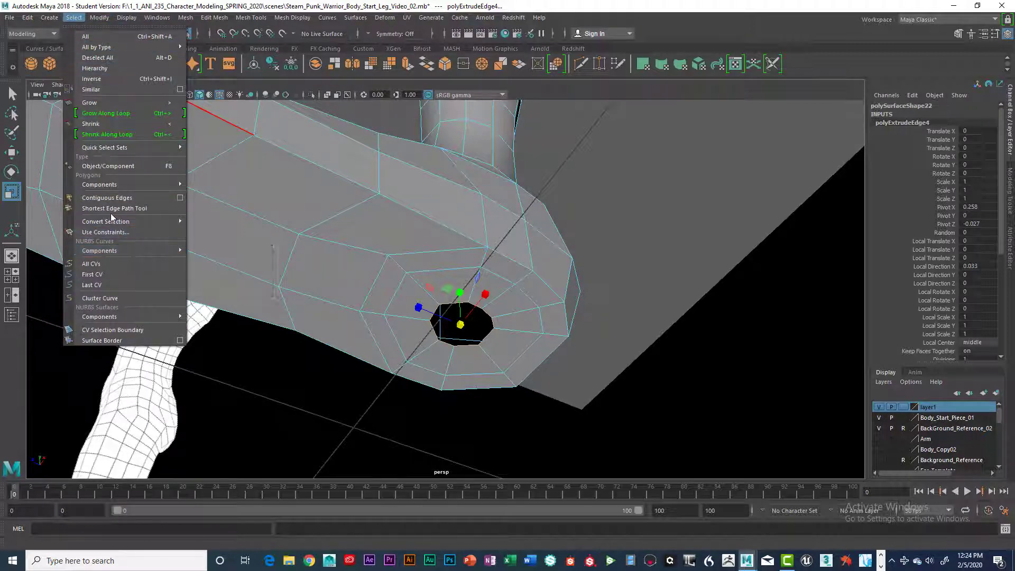
pyautogui.moveTo(112, 224)
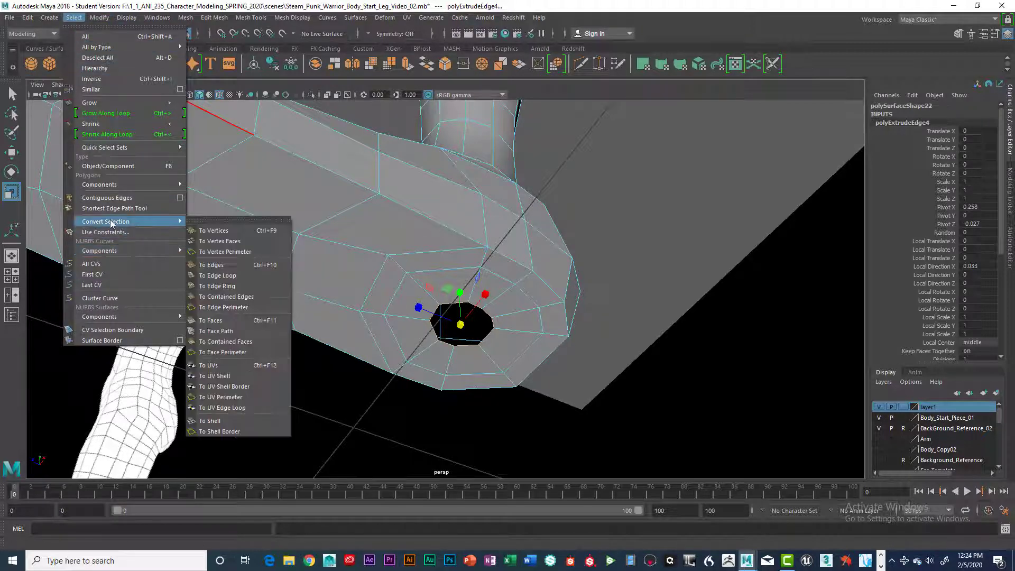
pyautogui.click(202, 232)
pyautogui.press('space')
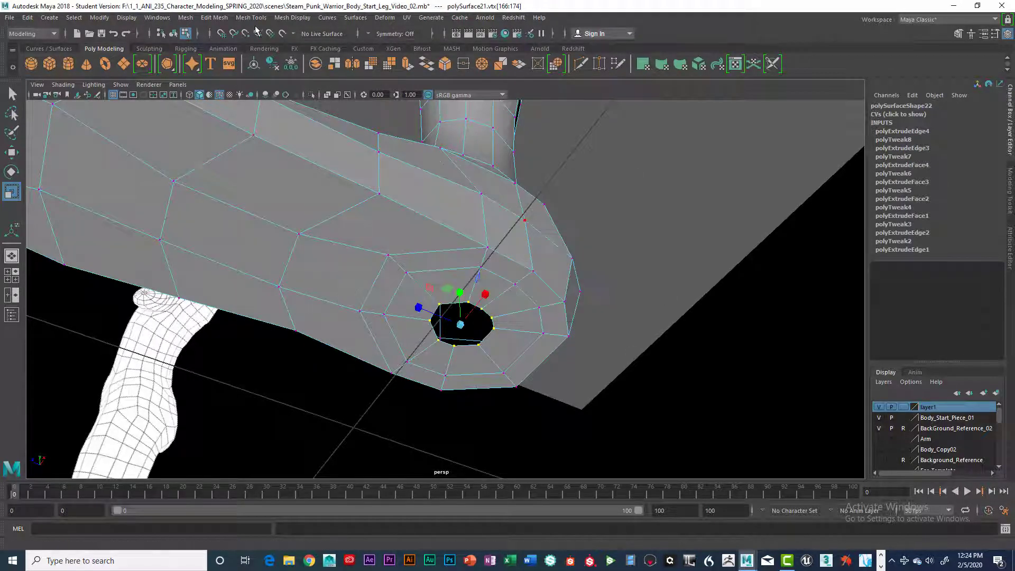
pyautogui.click(211, 18)
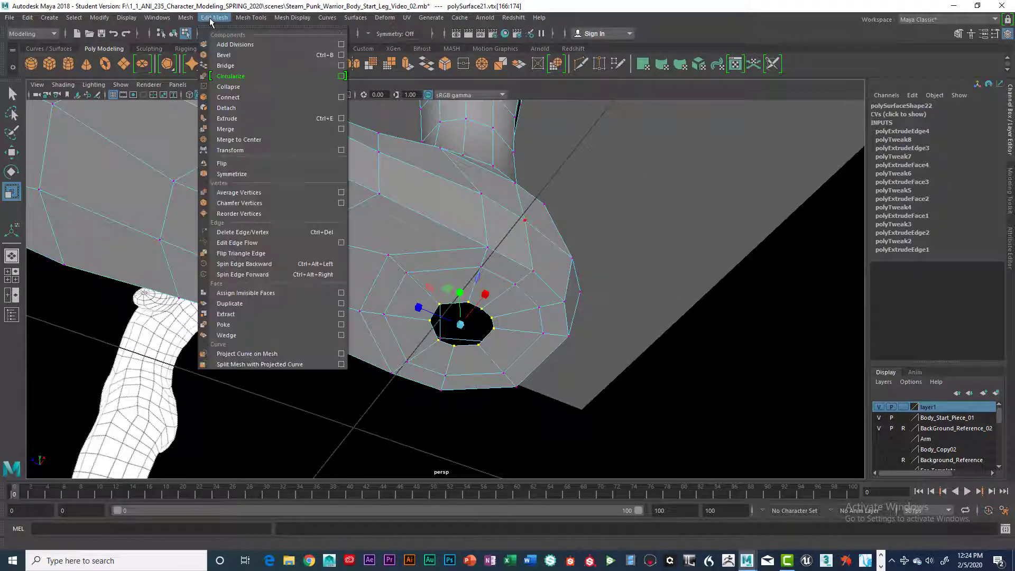
pyautogui.click(241, 141)
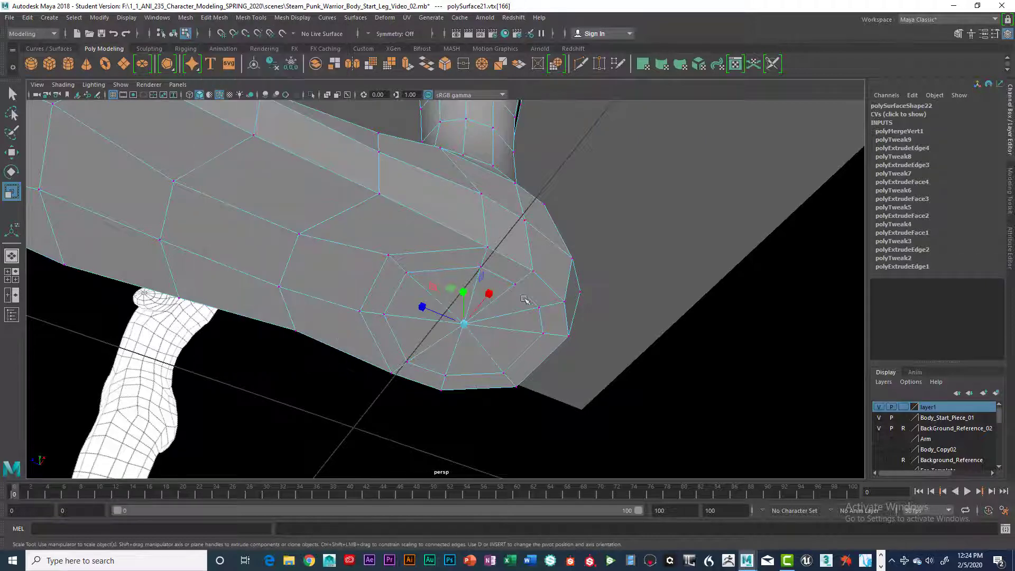
# Return the leg mesh to object mode and examine the underside and front of the foot
pyautogui.moveTo(510, 271); pyautogui.dragTo(548, 328, button='right')
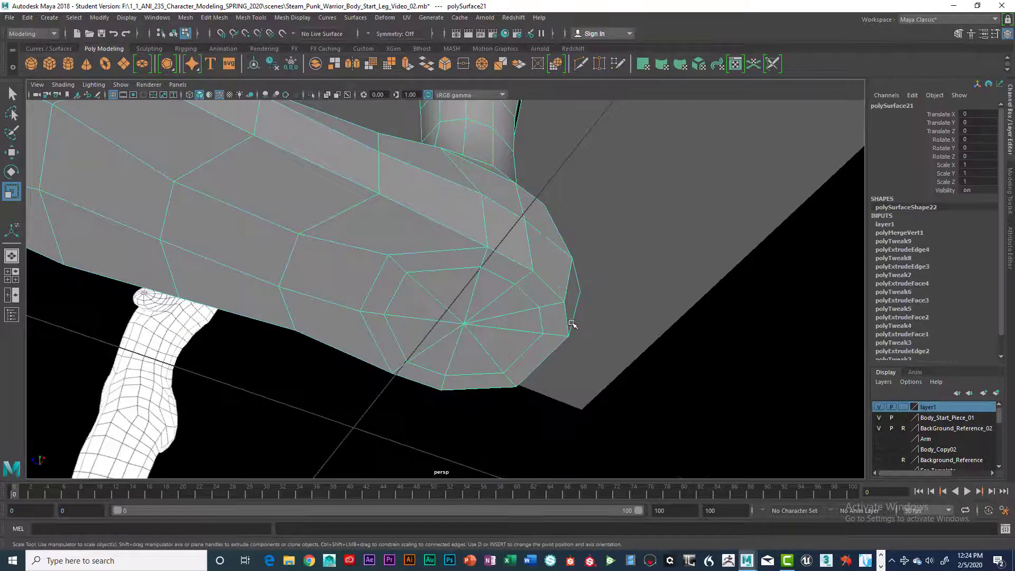
pyautogui.scroll(-5, 561, 325)
pyautogui.keyDown('alt'); pyautogui.moveTo(558, 325); pyautogui.dragTo(538, 358); pyautogui.keyUp('alt')
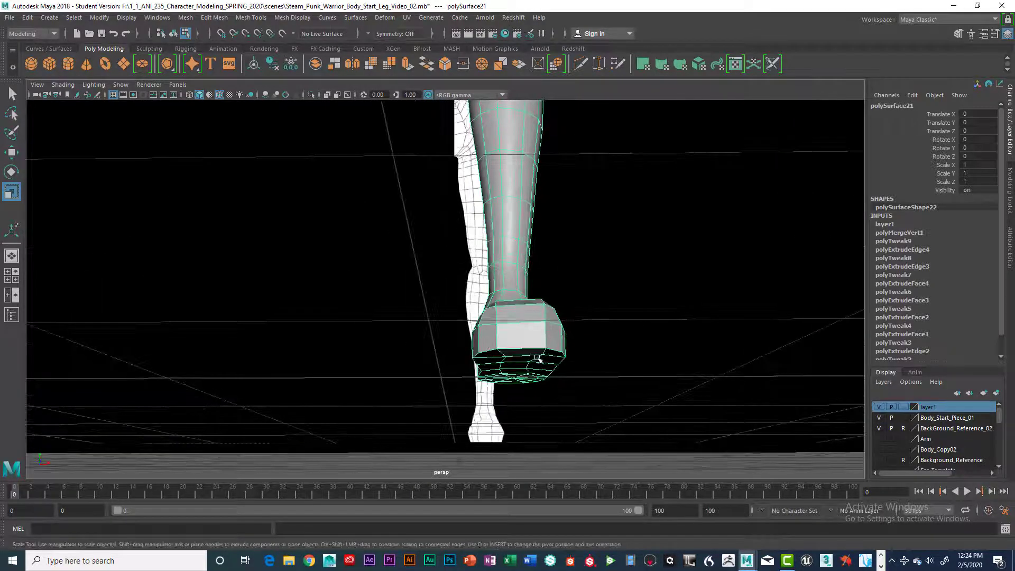
# Put the leg mesh in vertex mode and select all the bottom vertices of the sole in the side view for moving
pyautogui.moveTo(537, 356); pyautogui.dragTo(493, 257, button='right')
pyautogui.press('space')
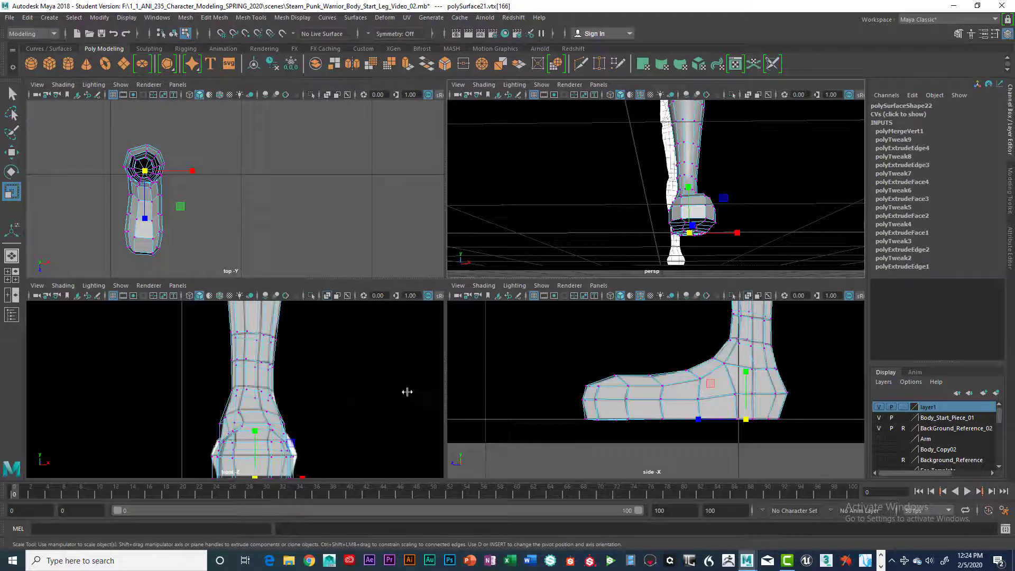
pyautogui.press('space')
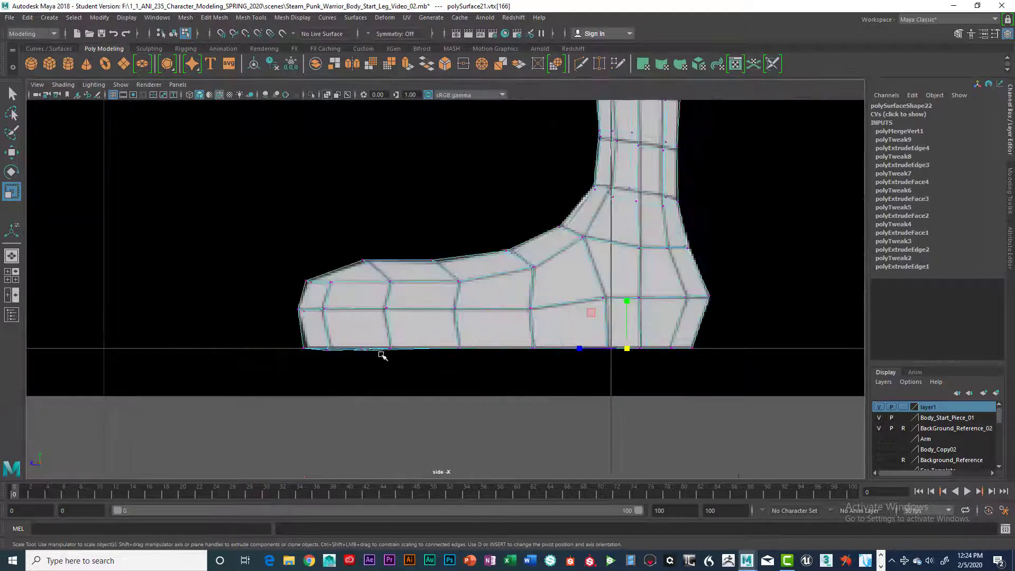
pyautogui.scroll(-2, 672, 350)
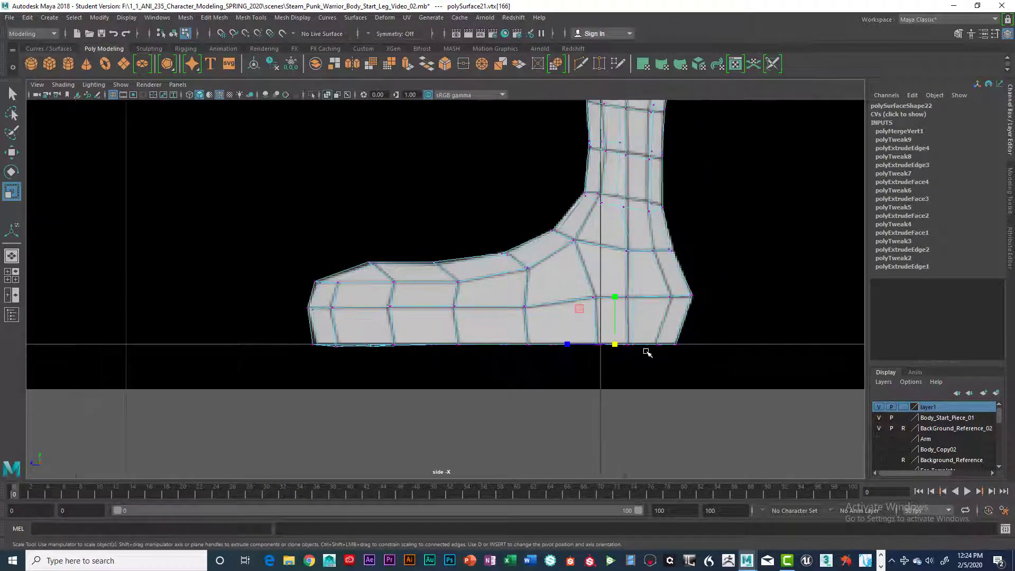
pyautogui.moveTo(300, 329); pyautogui.dragTo(724, 375)
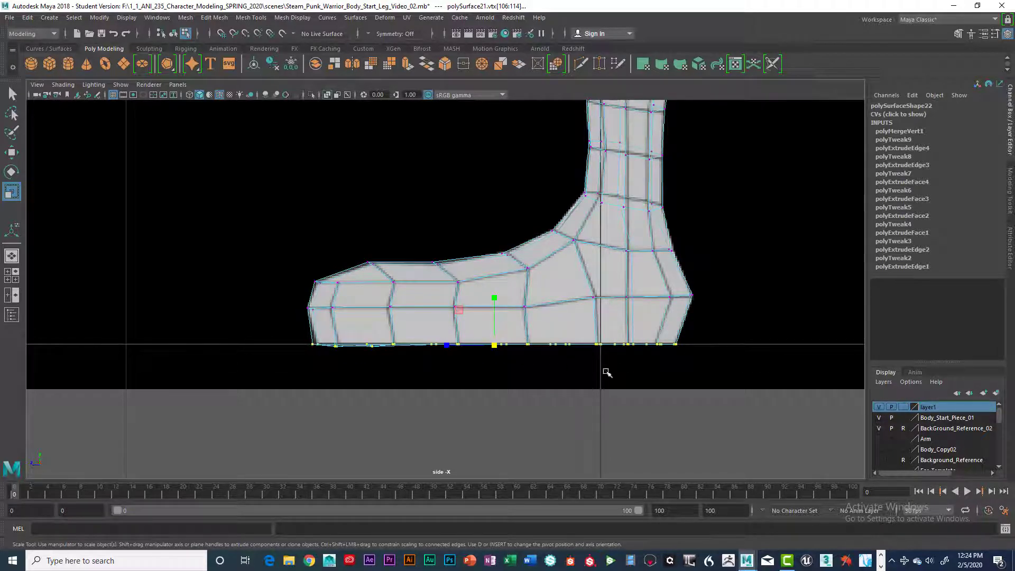
pyautogui.press('w')
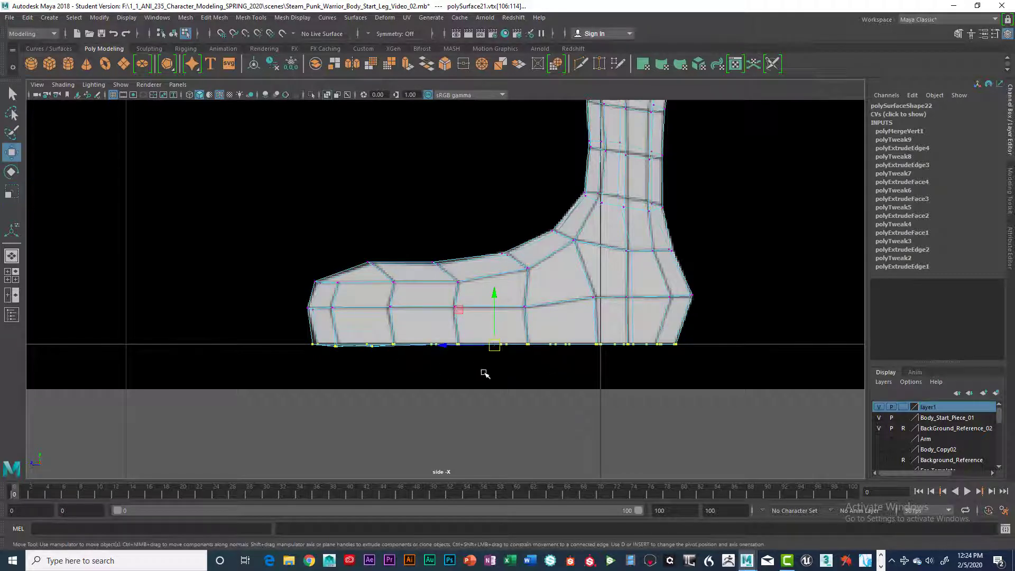
pyautogui.scroll(-5, 468, 374)
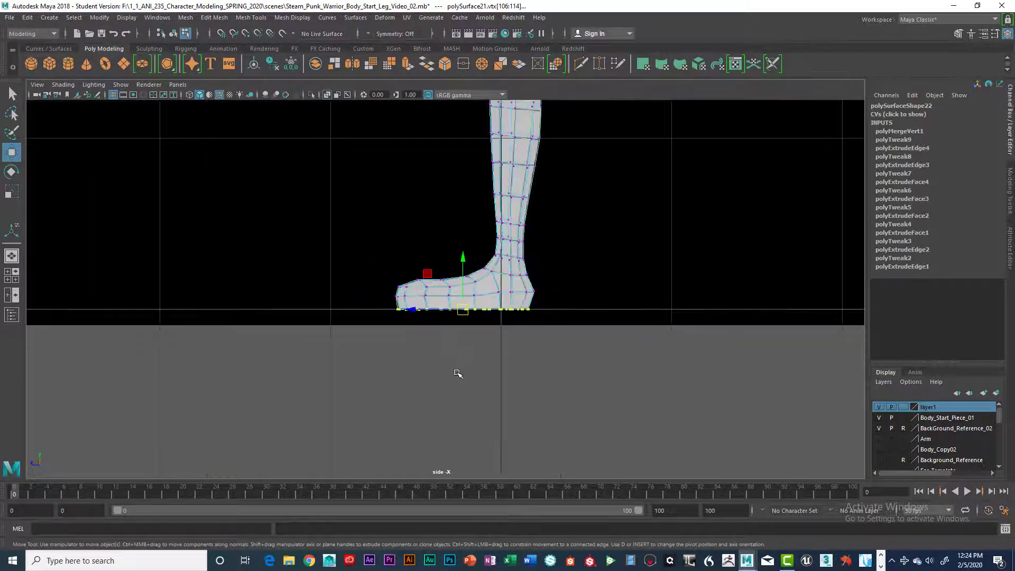
pyautogui.keyDown('alt'); pyautogui.moveTo(452, 368); pyautogui.dragTo(440, 319, button='middle'); pyautogui.keyUp('alt')
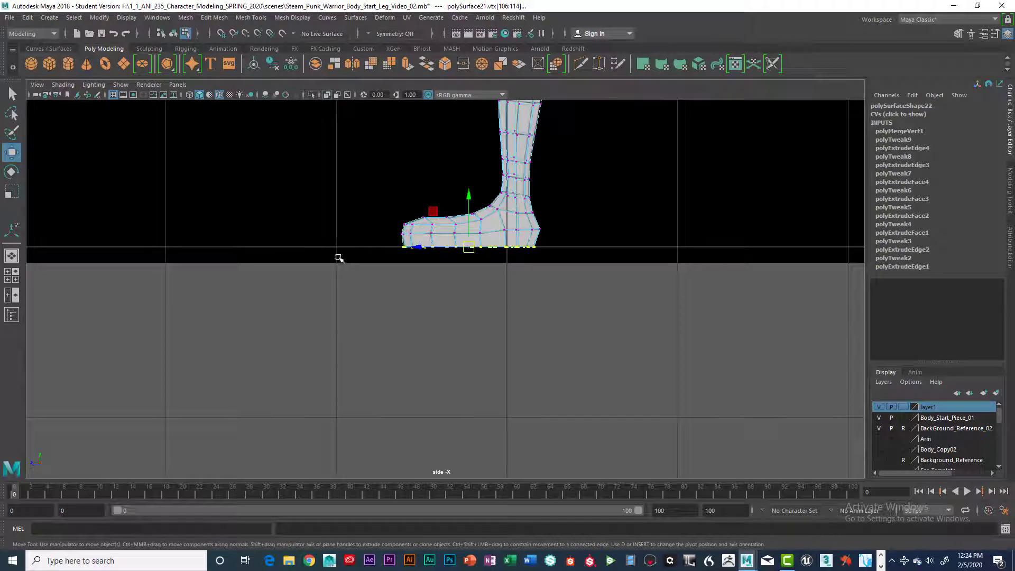
# Flatten the selected sole vertices vertically onto the ground line using grid snapping with Retain component spacing turned off
pyautogui.click(221, 34)
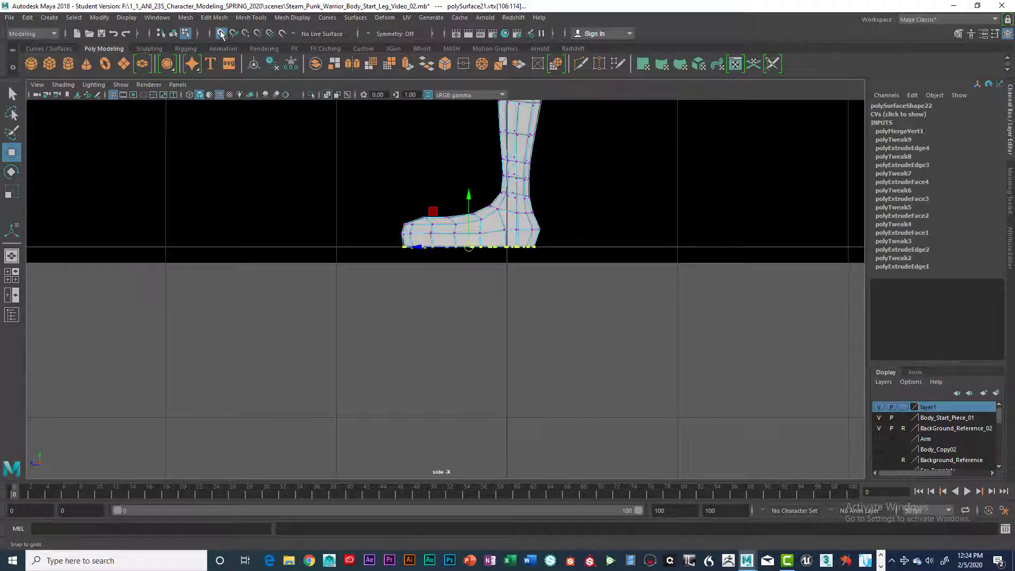
pyautogui.doubleClick(12, 152)
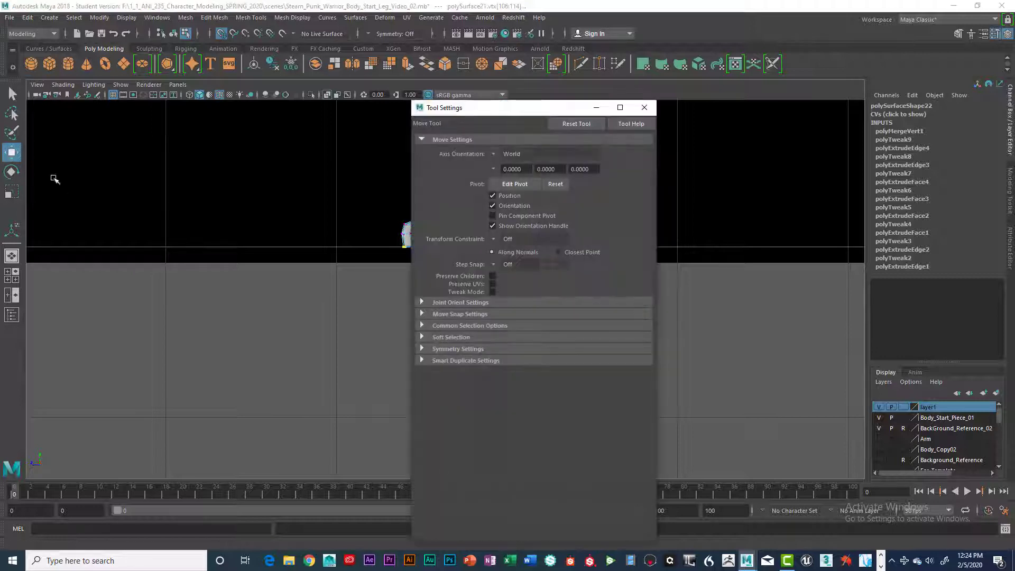
pyautogui.moveTo(486, 114); pyautogui.dragTo(135, 112)
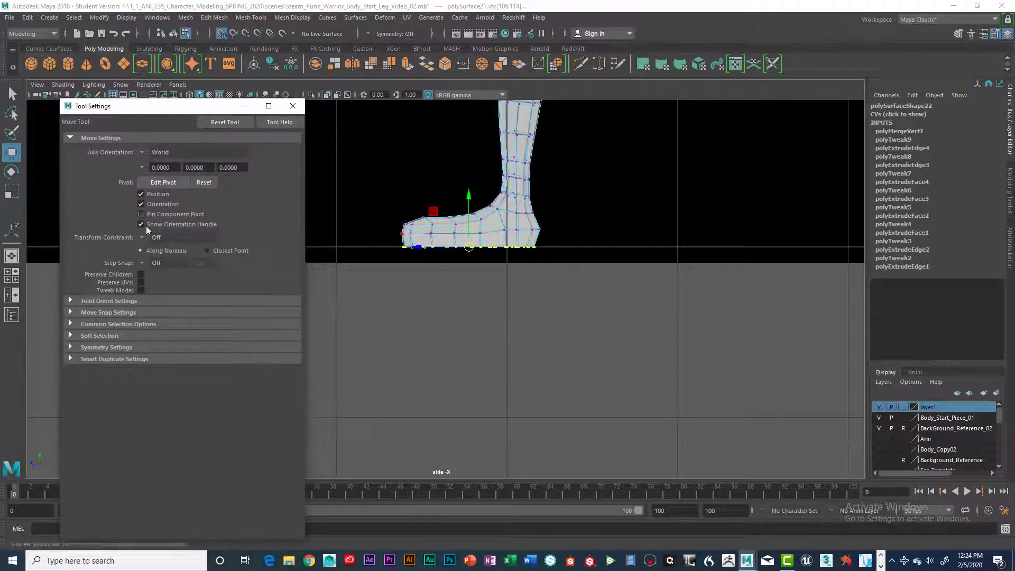
pyautogui.click(70, 312)
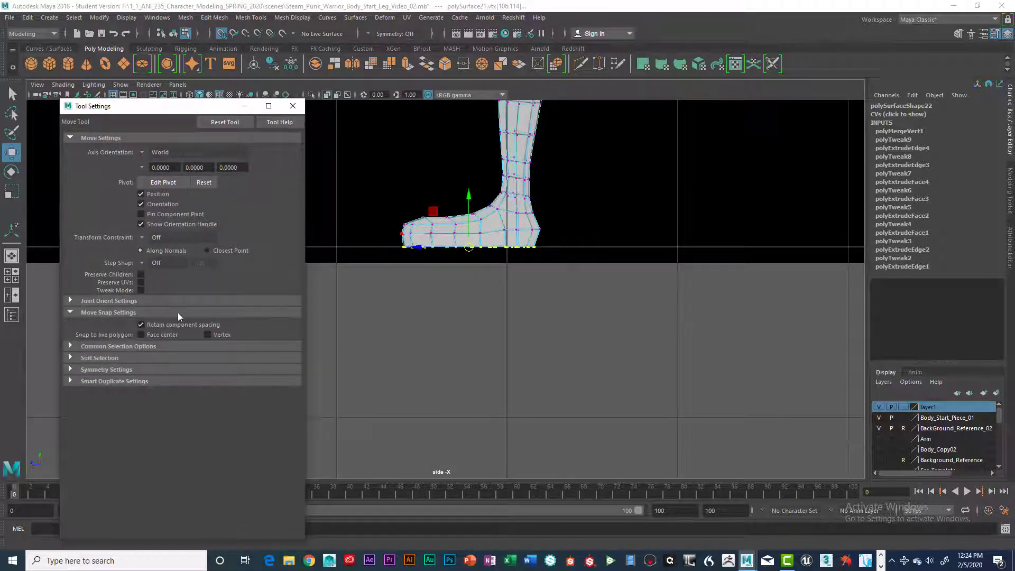
pyautogui.click(141, 324)
pyautogui.moveTo(469, 194); pyautogui.dragTo(454, 242)
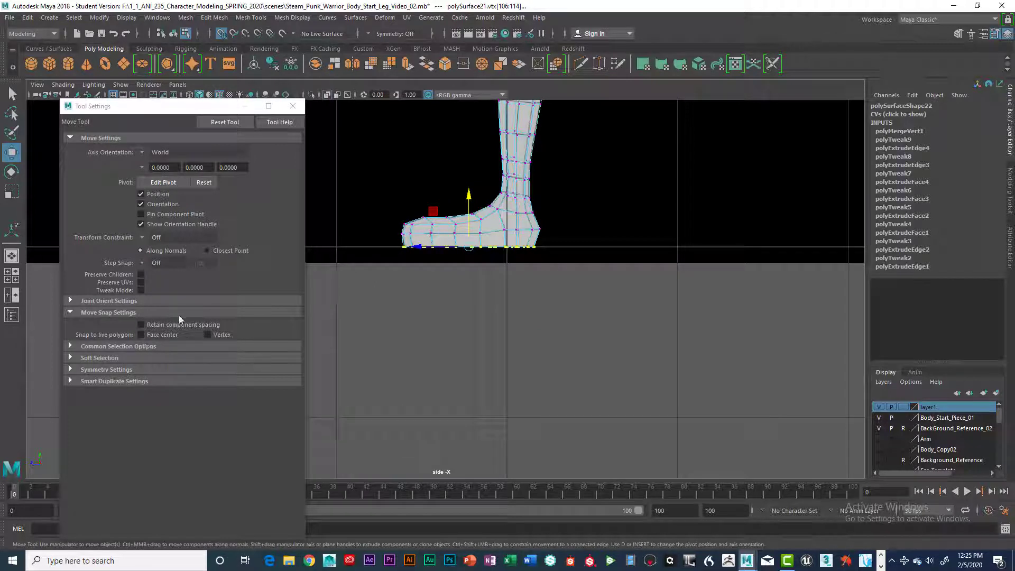
# Re-enable Retain component spacing for the Move tool, turn off grid snapping and deselect the sole vertices
pyautogui.click(138, 324)
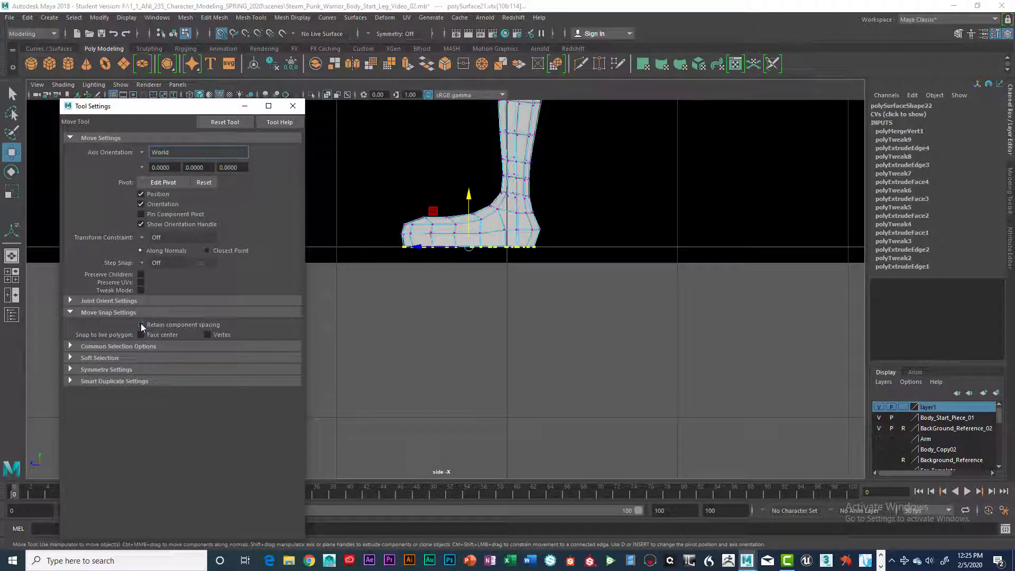
pyautogui.click(293, 105)
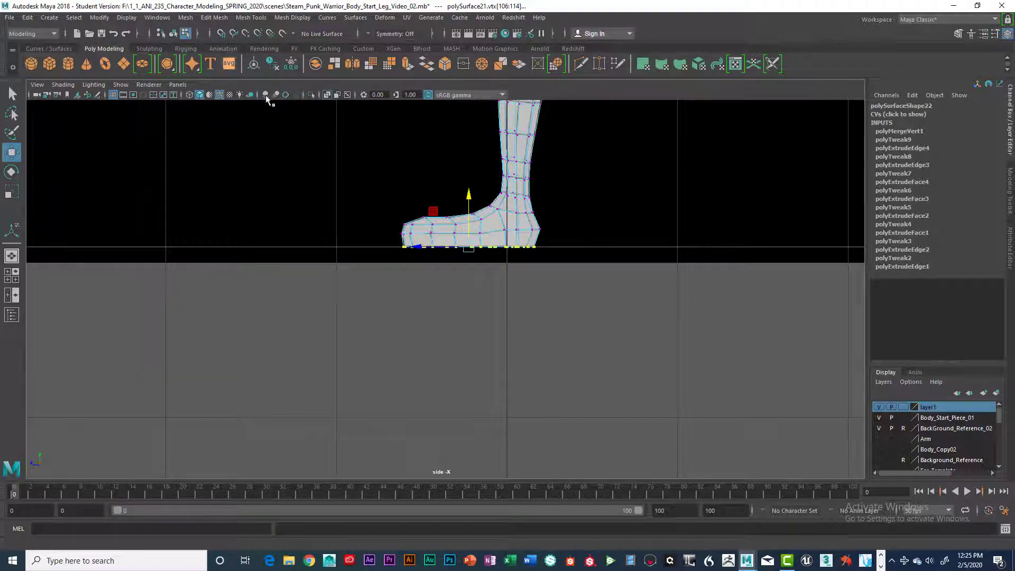
pyautogui.click(550, 232)
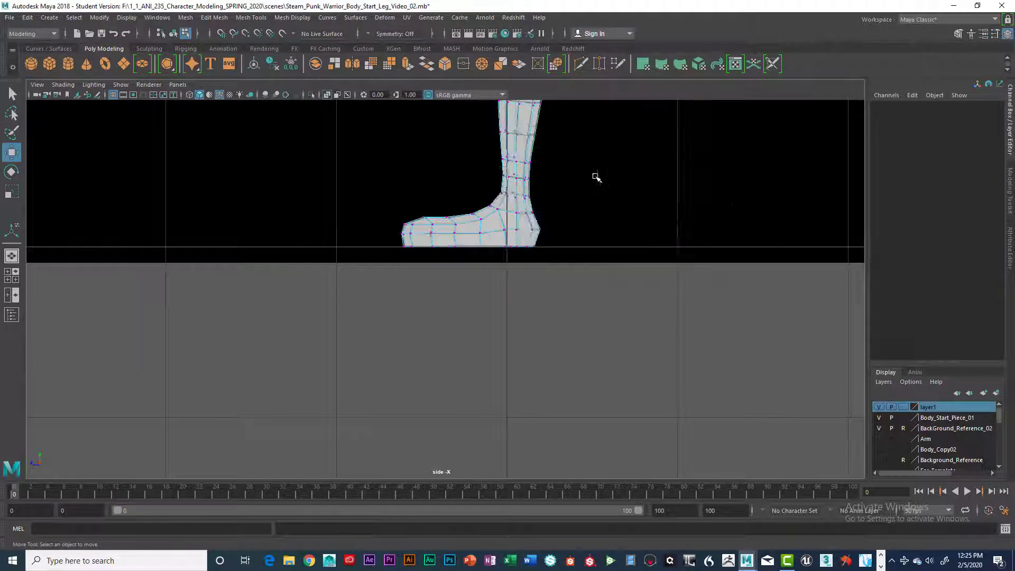
# Return the leg mesh to object mode in the perspective view with the whole leg and foot in sight
pyautogui.press('space')
pyautogui.press('space')
pyautogui.keyDown('alt'); pyautogui.moveTo(614, 214); pyautogui.dragTo(569, 231); pyautogui.keyUp('alt')
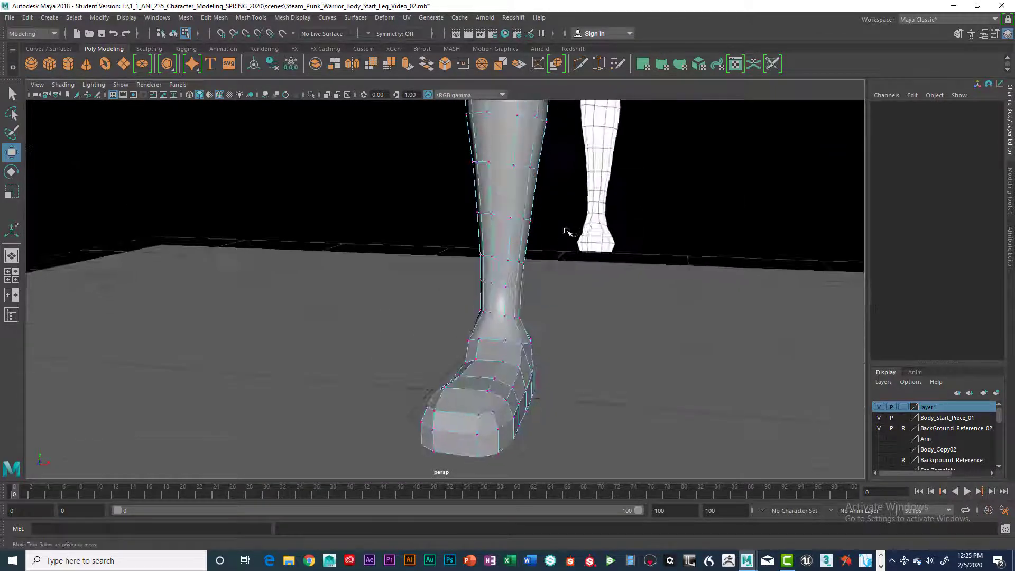
pyautogui.scroll(-5, 563, 234)
pyautogui.keyDown('alt'); pyautogui.moveTo(518, 211); pyautogui.dragTo(512, 240); pyautogui.keyUp('alt')
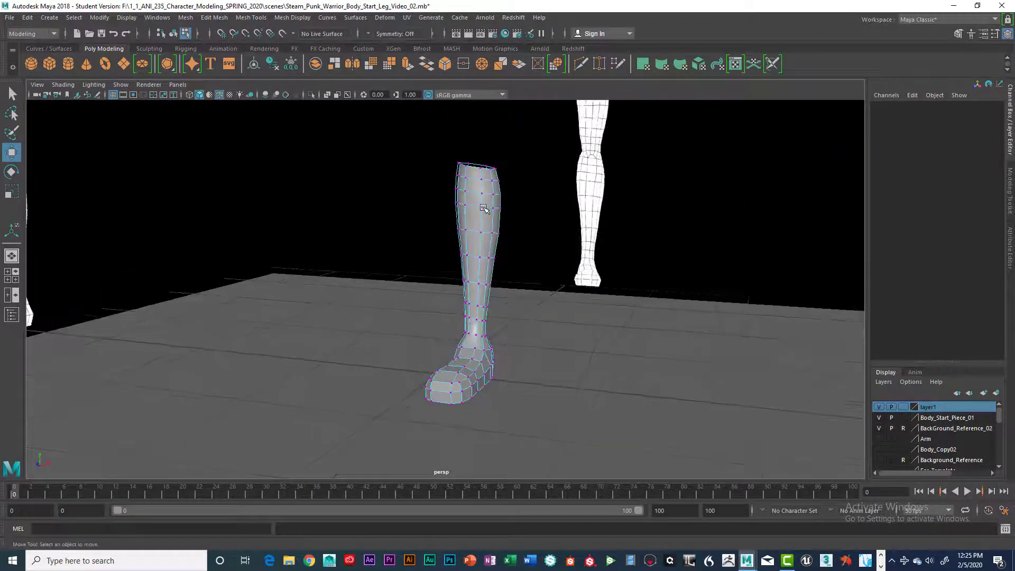
pyautogui.rightClick(483, 205)
pyautogui.click(458, 269)
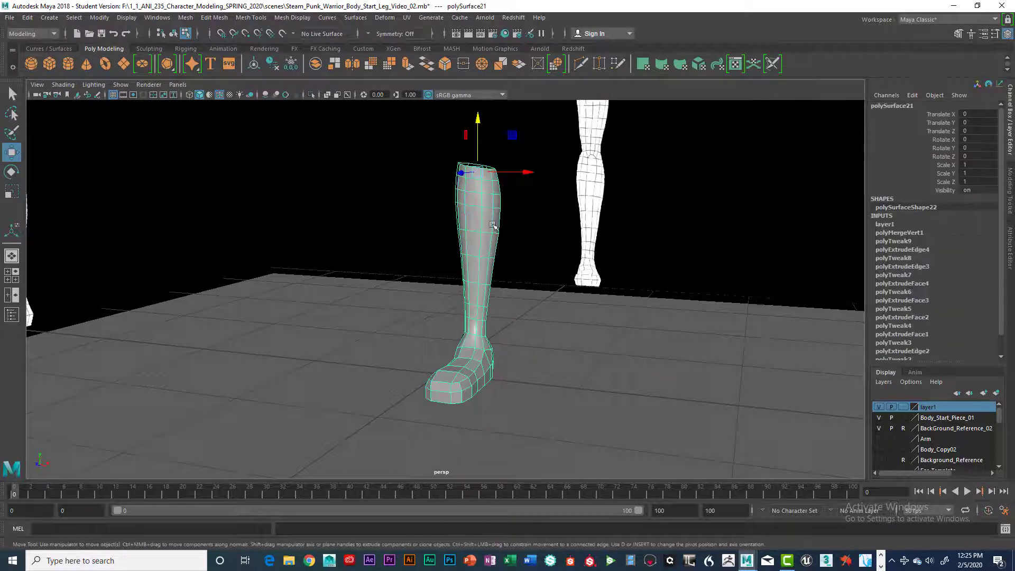
# Select all edges of the leg and foot mesh and apply Soften Edge to them
pyautogui.rightClick(485, 197)
pyautogui.click(479, 165)
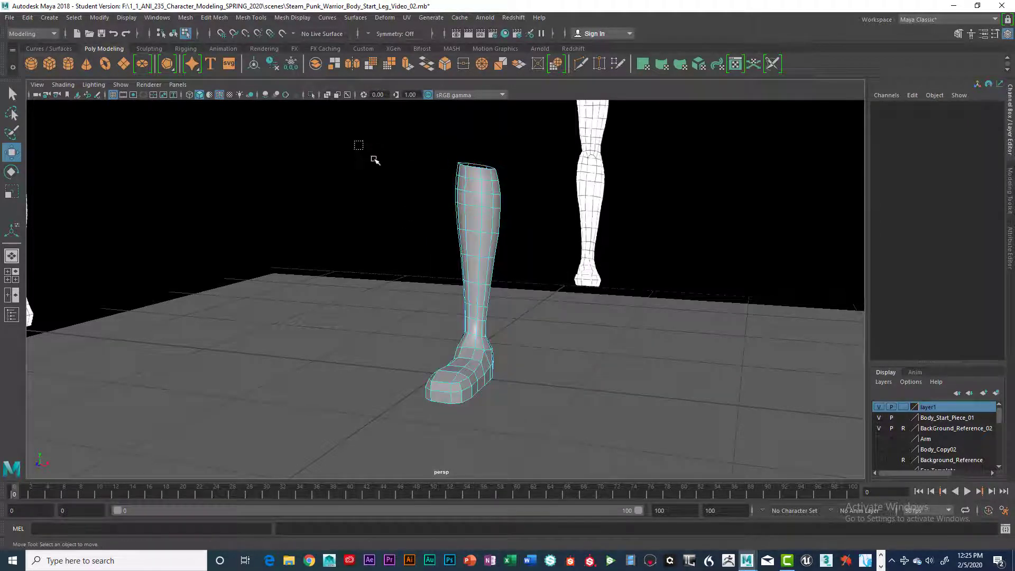
pyautogui.moveTo(372, 157); pyautogui.dragTo(524, 423)
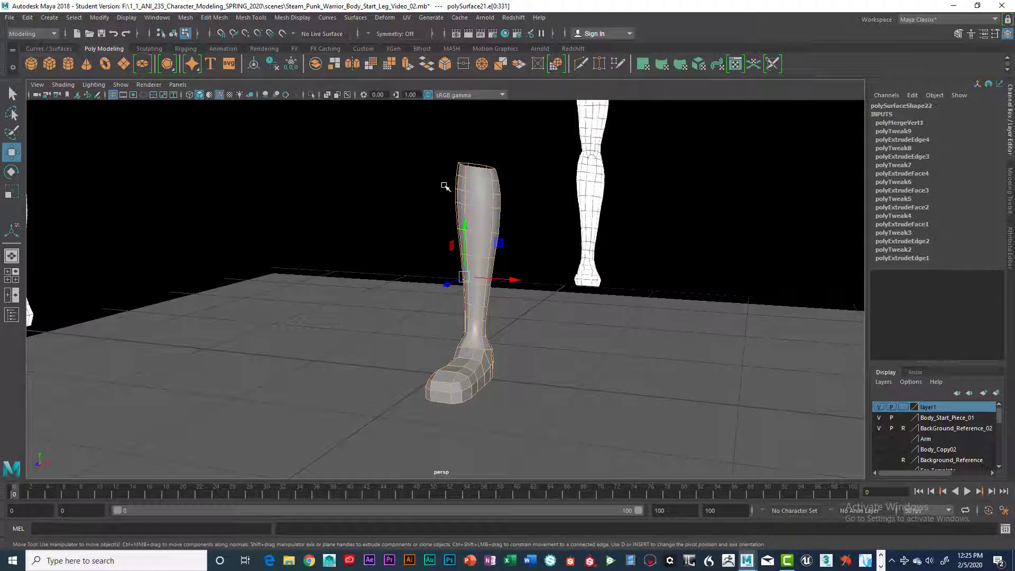
pyautogui.press('space')
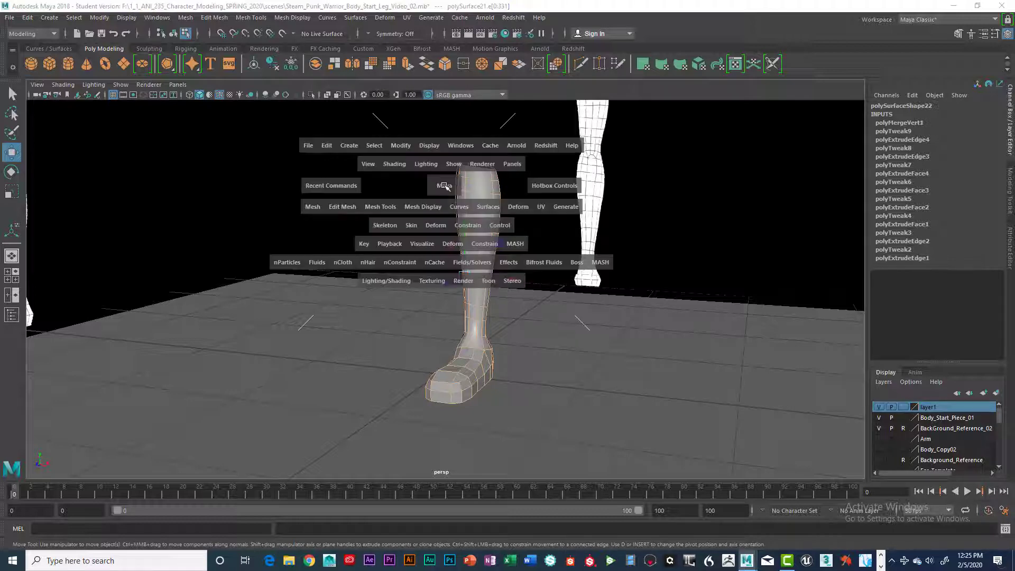
pyautogui.click(412, 208)
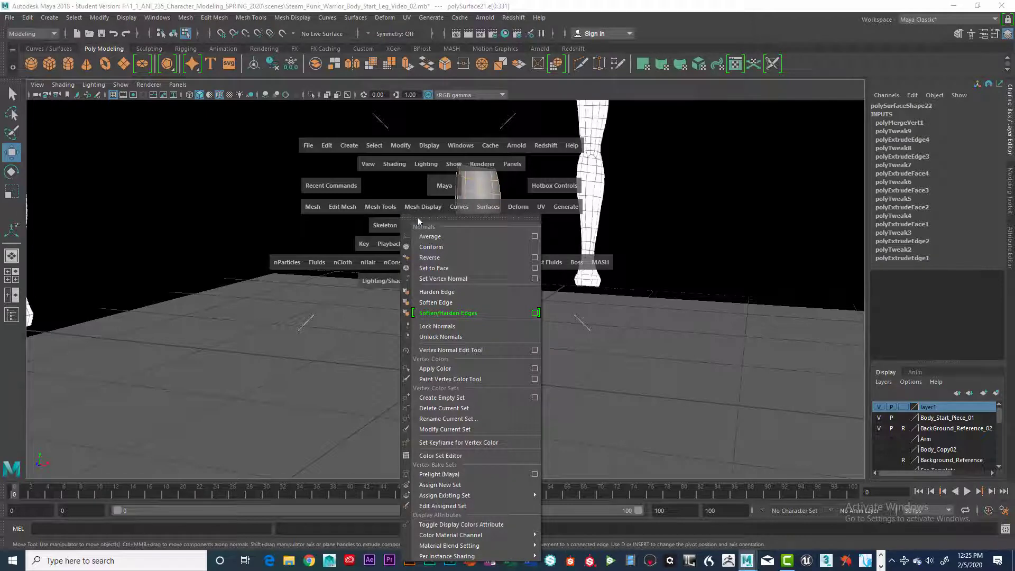
pyautogui.click(450, 303)
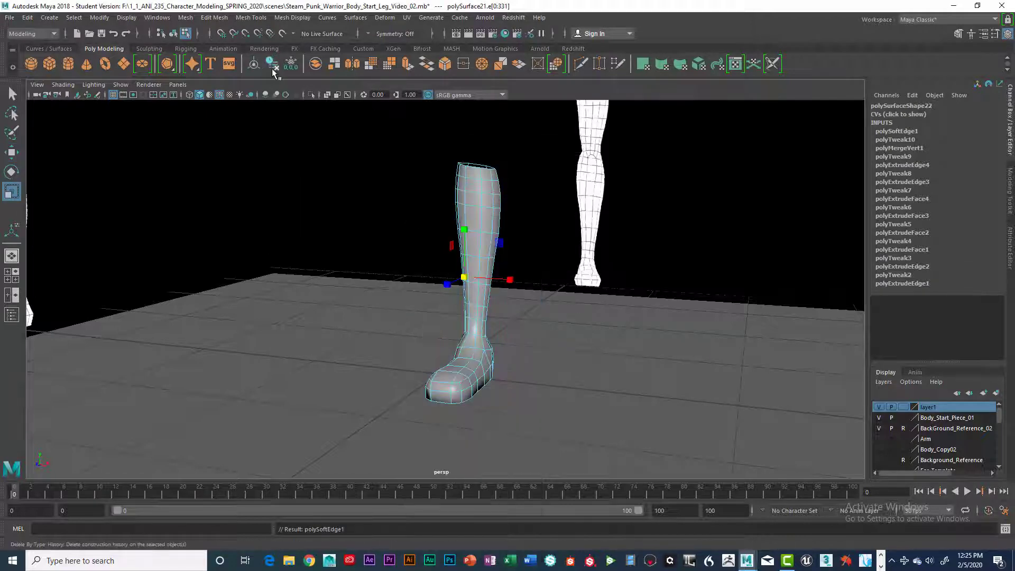
pyautogui.click(291, 19)
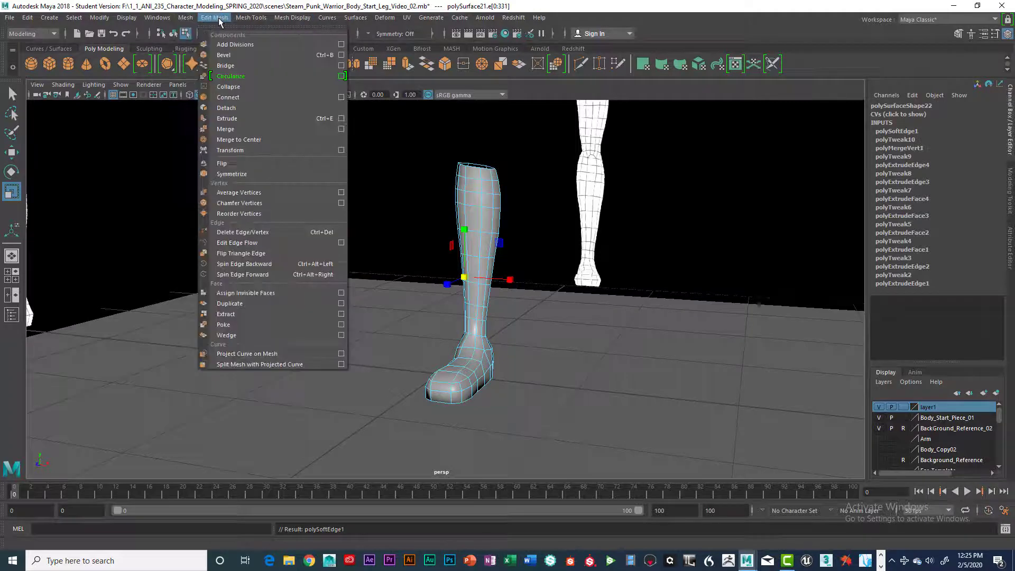
pyautogui.moveTo(291, 19)
pyautogui.click(522, 145)
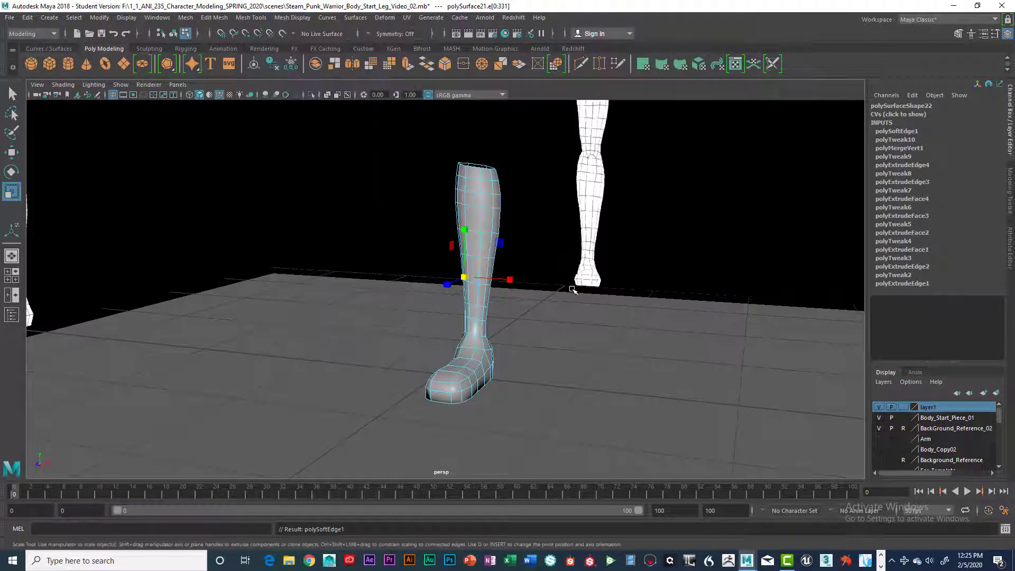
# Switch the softened leg mesh back to object mode and deselect it
pyautogui.keyDown('alt'); pyautogui.moveTo(570, 359); pyautogui.dragTo(544, 356); pyautogui.keyUp('alt')
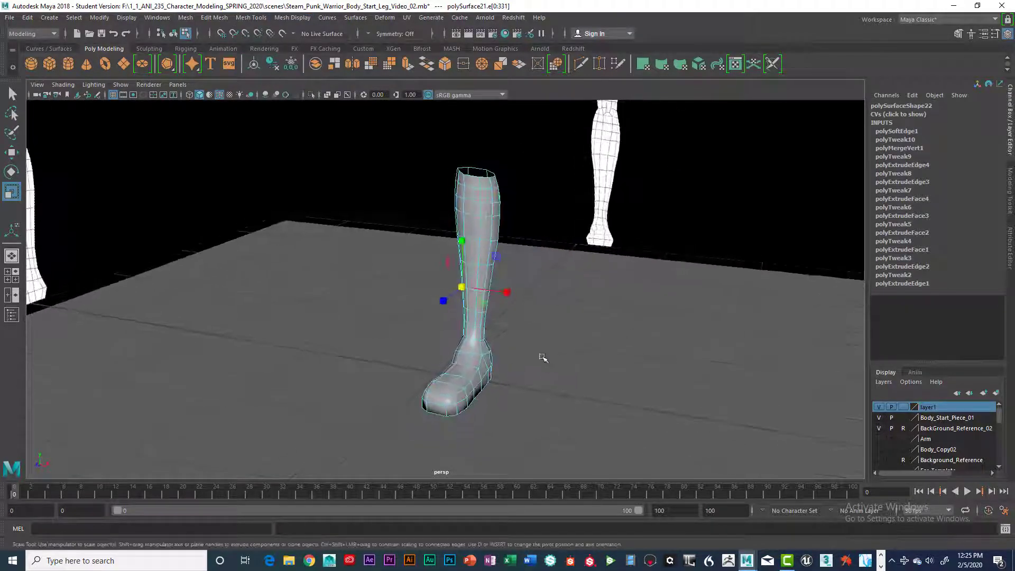
pyautogui.moveTo(479, 353); pyautogui.dragTo(476, 320, button='right')
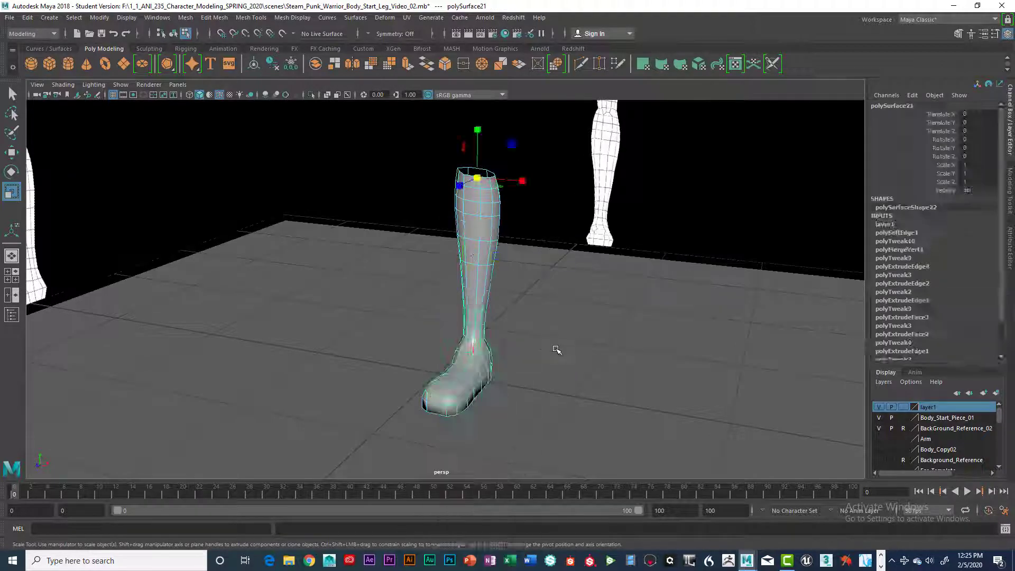
pyautogui.click(554, 352)
# Turn off the wireframe overlay on shaded objects, inspect the softened leg, and reselect it in object mode
pyautogui.keyDown('alt'); pyautogui.moveTo(549, 370); pyautogui.dragTo(526, 365); pyautogui.keyUp('alt')
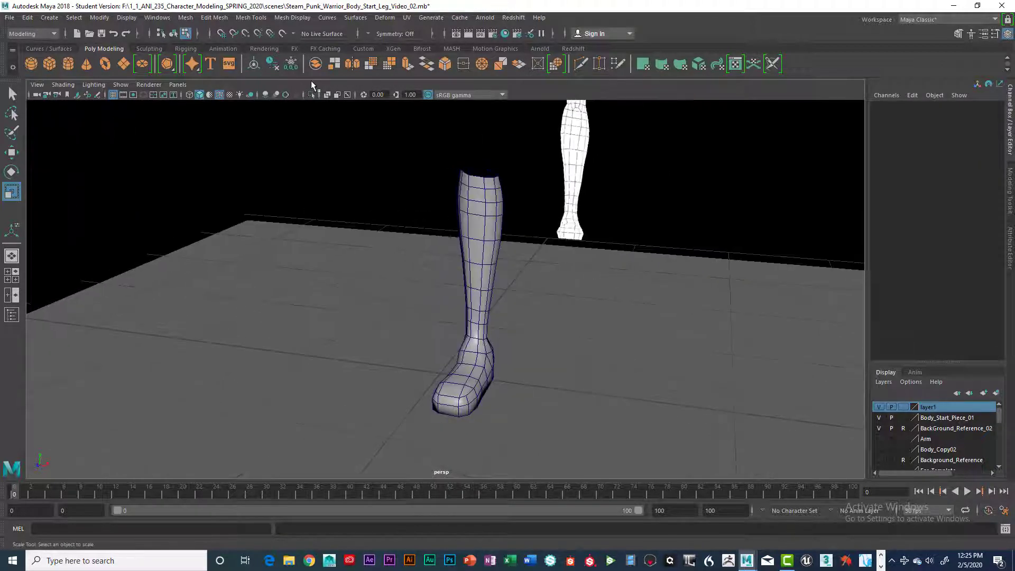
pyautogui.click(219, 95)
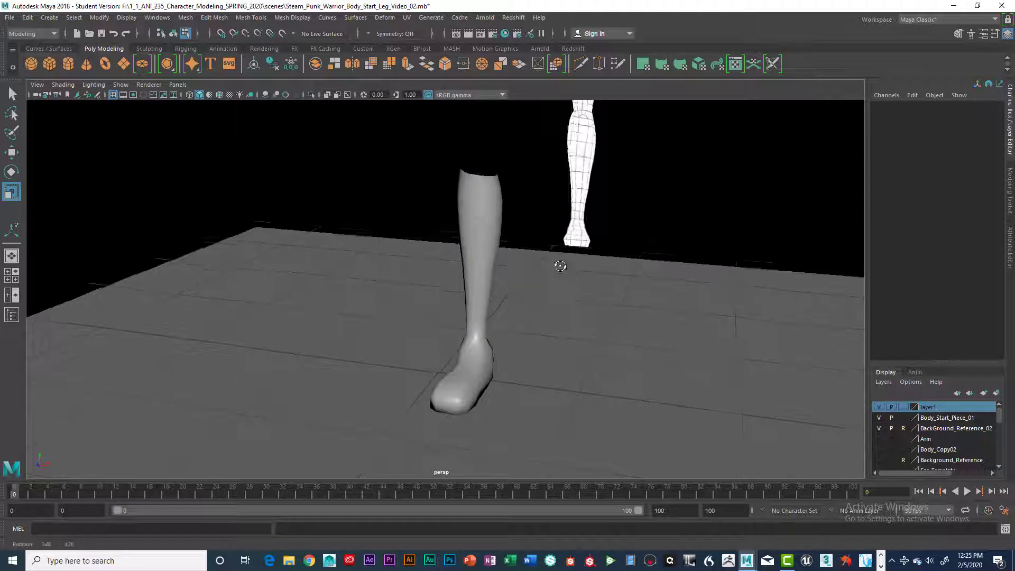
pyautogui.moveTo(560, 265)
pyautogui.keyDown('alt'); pyautogui.mouseDown()
pyautogui.moveTo(427, 260)
pyautogui.moveTo(630, 265)
pyautogui.moveTo(551, 268)
pyautogui.moveTo(515, 222)
pyautogui.moveTo(449, 227)
pyautogui.moveTo(572, 231)
pyautogui.moveTo(525, 229)
pyautogui.moveTo(589, 249)
pyautogui.moveTo(512, 233)
pyautogui.moveTo(480, 199)
pyautogui.moveTo(503, 208)
pyautogui.moveTo(503, 223)
pyautogui.moveTo(479, 233)
pyautogui.mouseUp(); pyautogui.keyUp('alt')
pyautogui.click(492, 232)
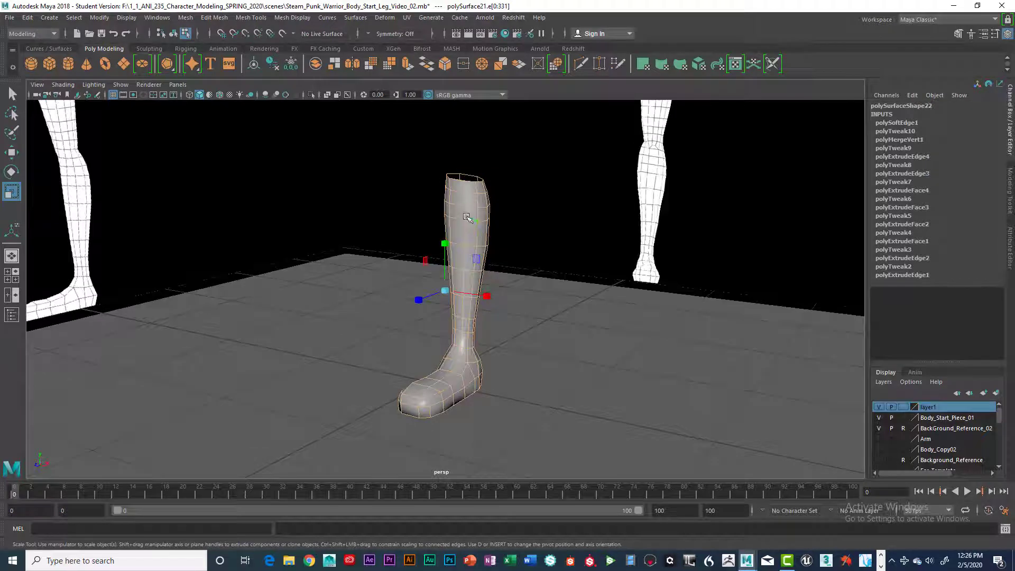
pyautogui.moveTo(466, 212); pyautogui.dragTo(458, 276, button='right')
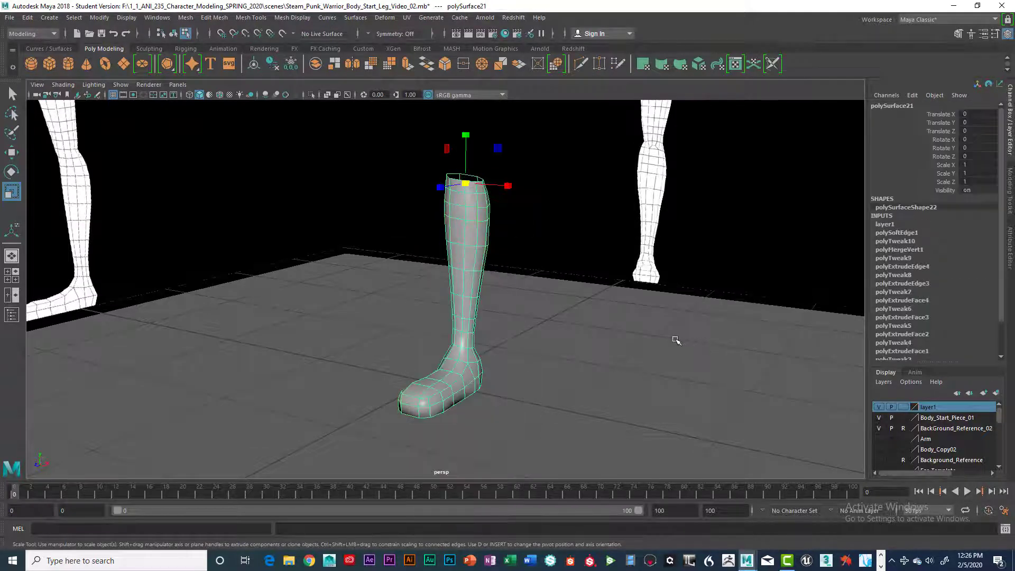